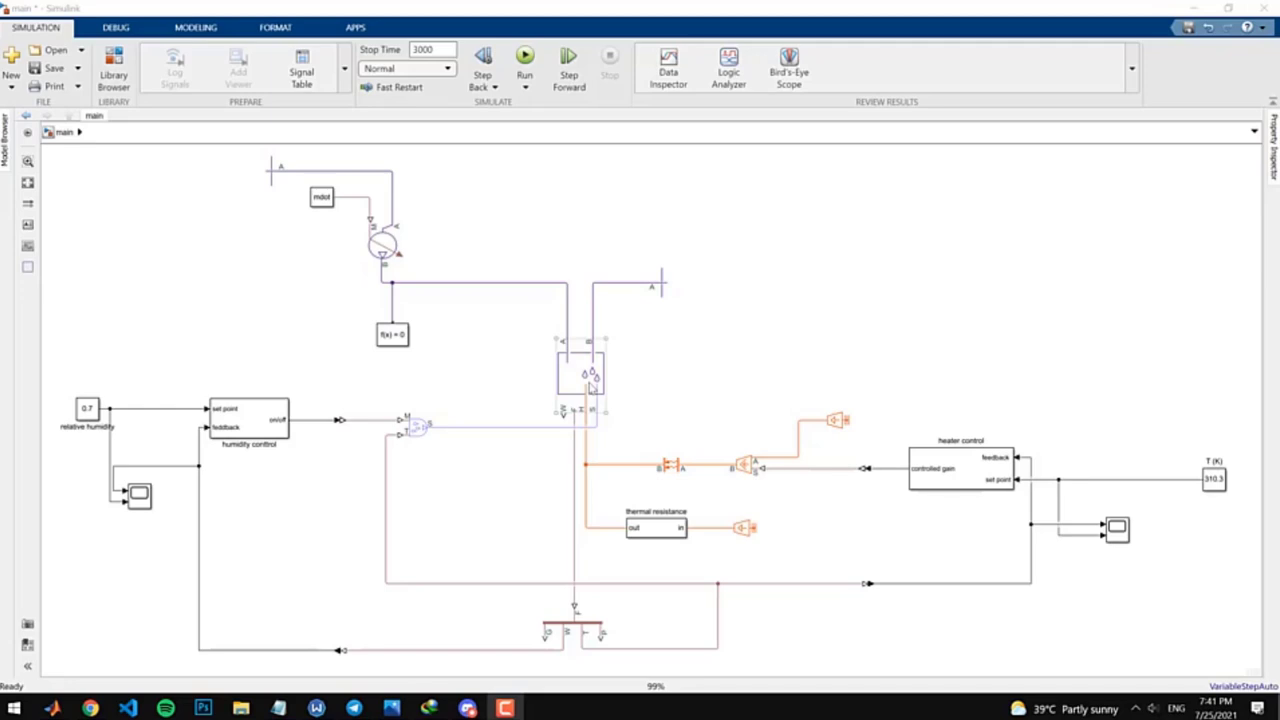
Step: Examine the heater control, thermal resistance, humidity control and mdot subsystems in the main model
click(940, 460)
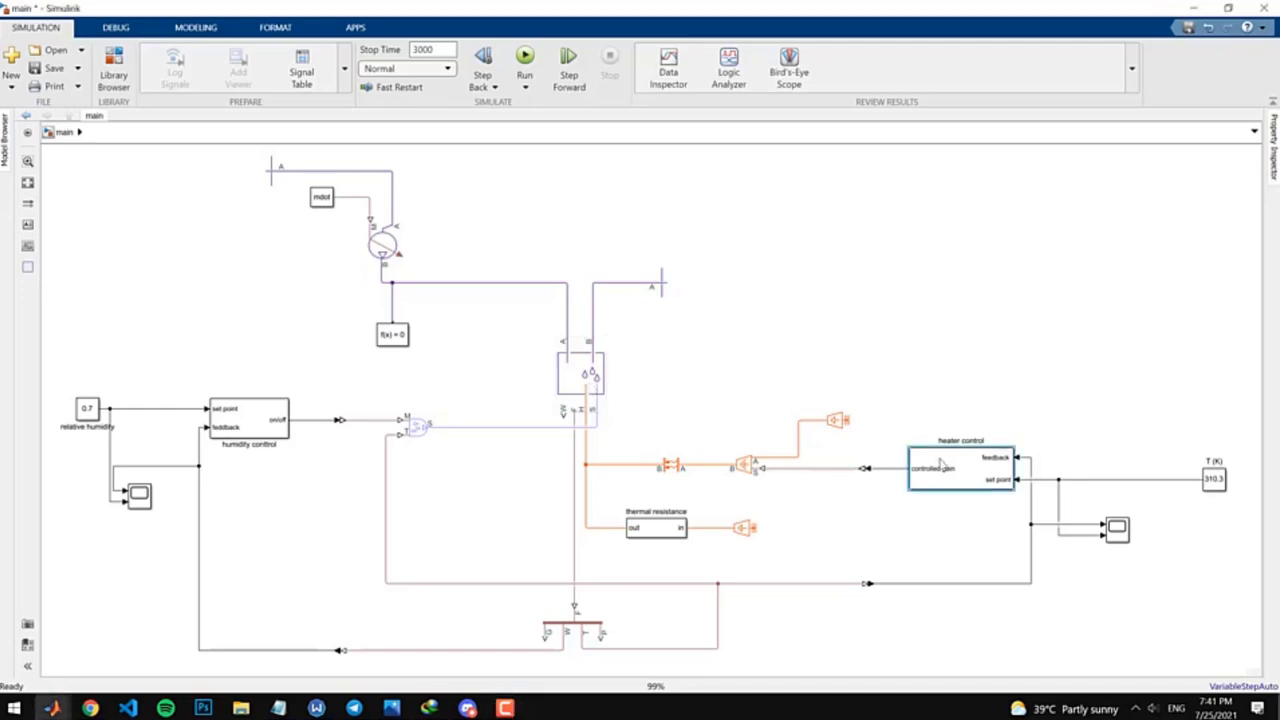
click(657, 532)
click(266, 428)
click(326, 201)
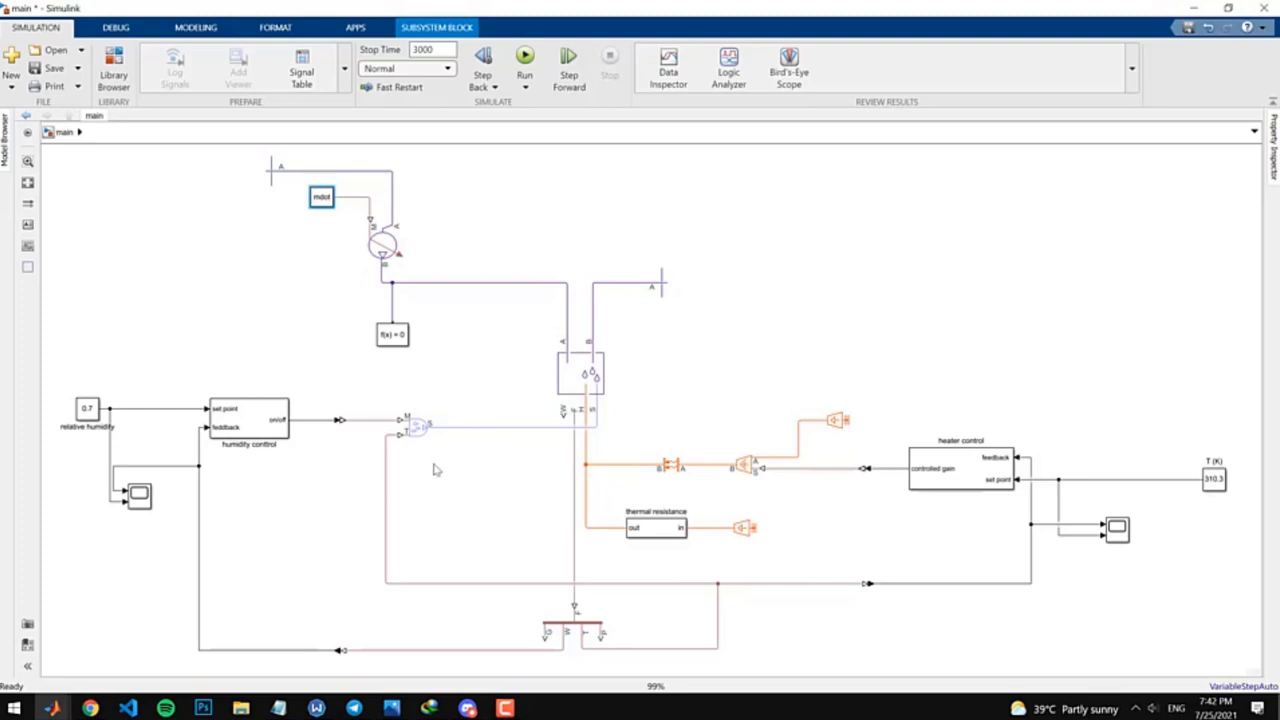
Step: Identify the two moist air reservoirs connected to the chamber and the mass flow source
click(463, 365)
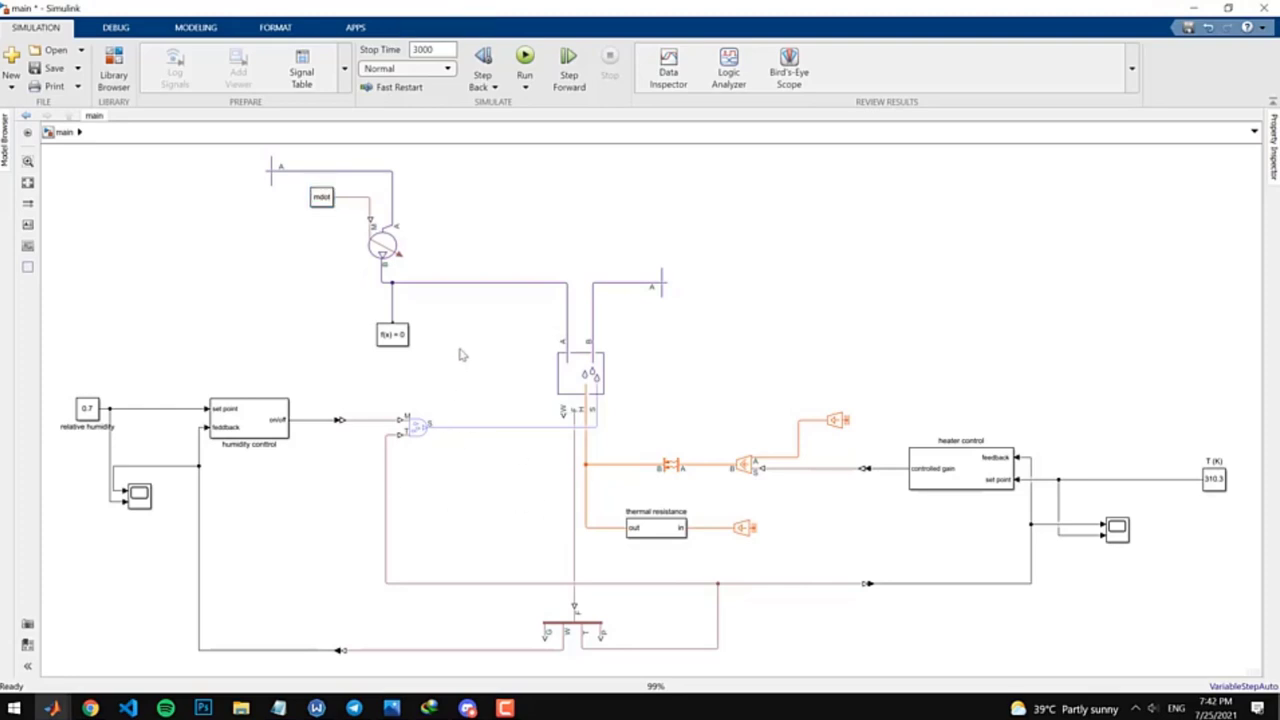
click(664, 286)
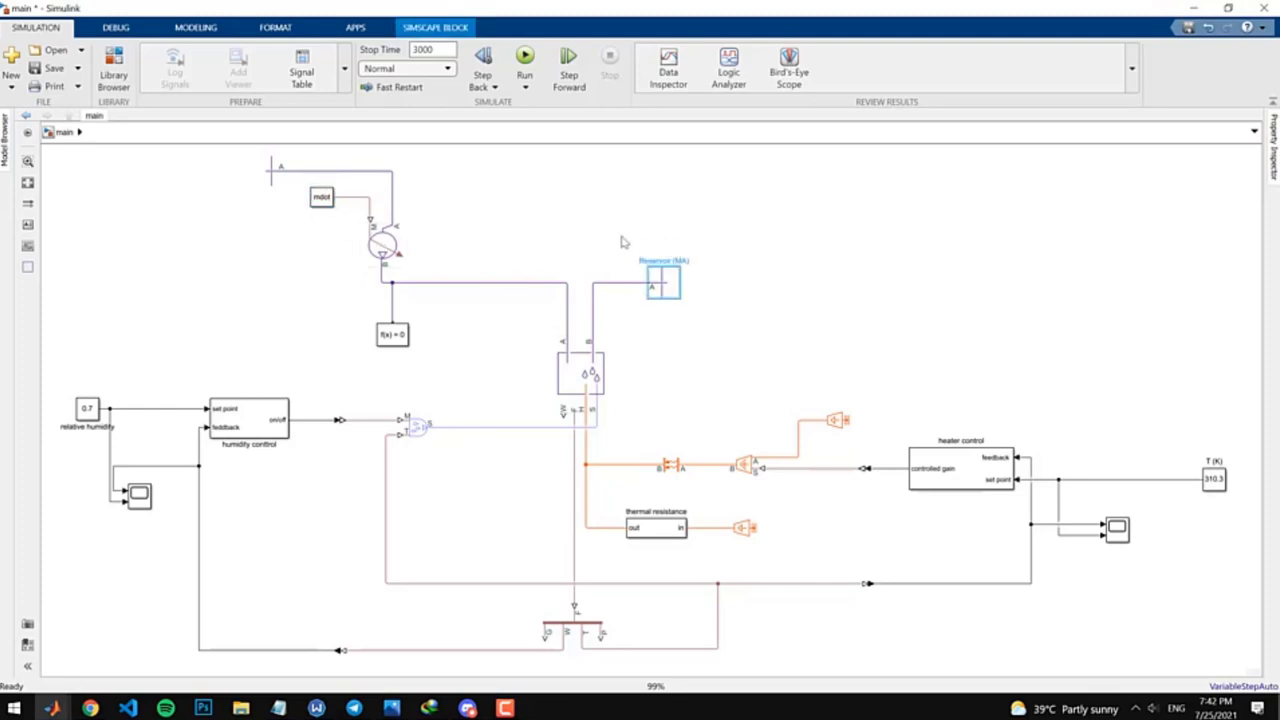
click(280, 206)
drag(296, 196, 252, 152)
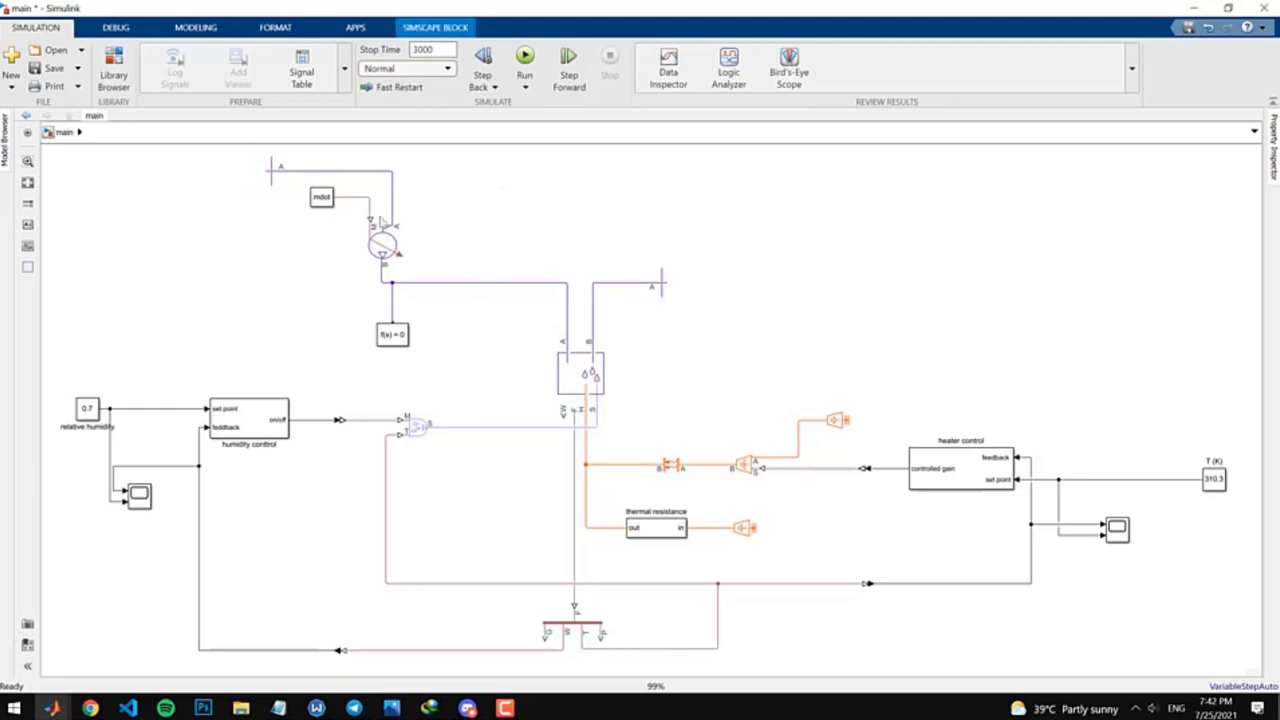
click(266, 183)
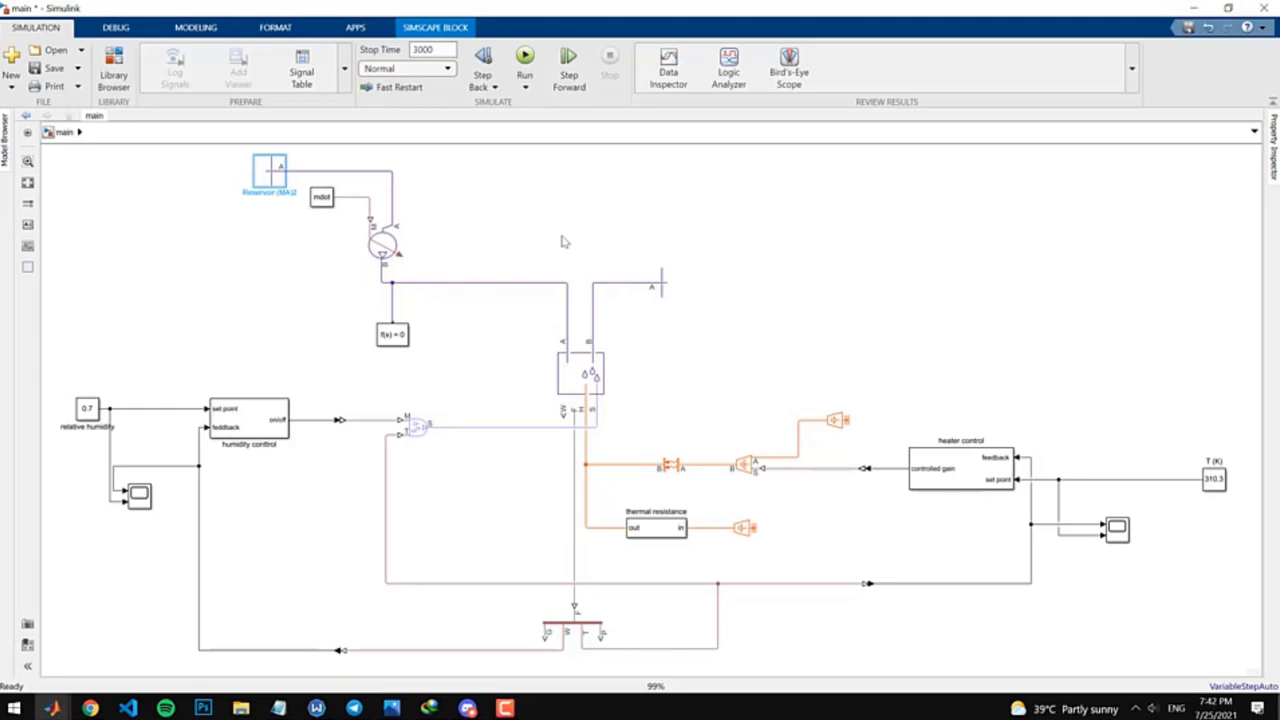
key(Delete)
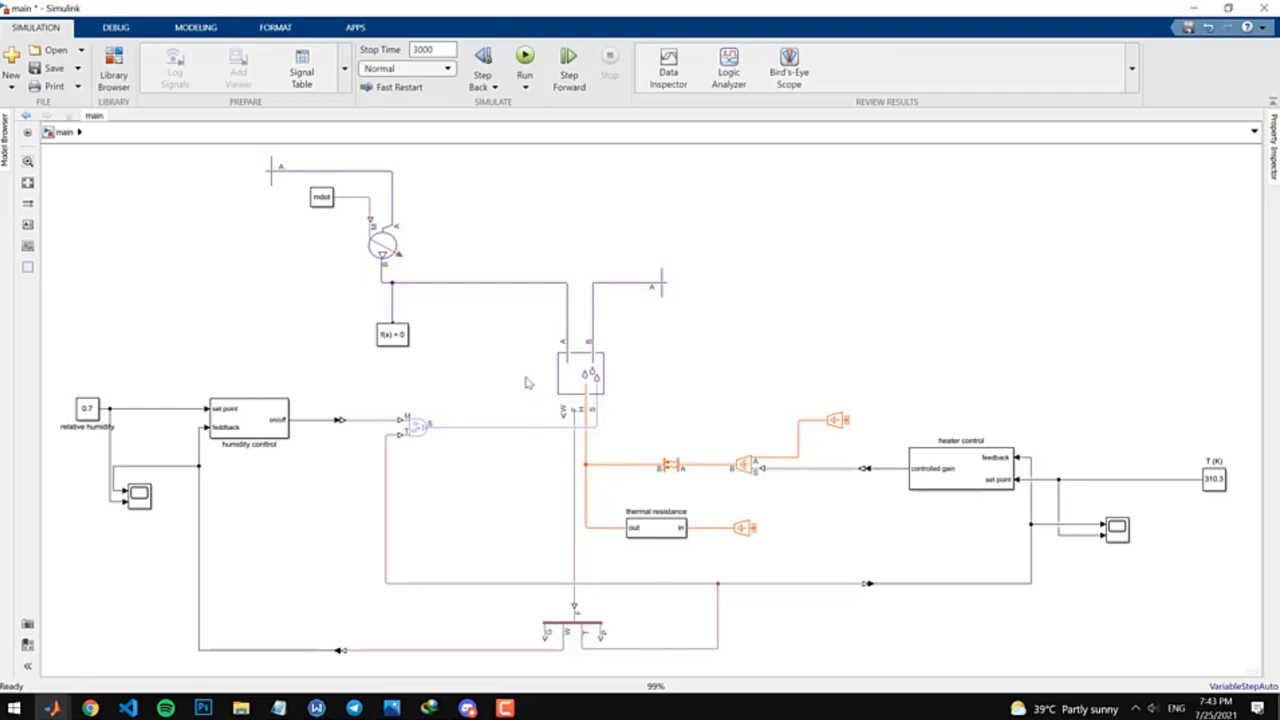
Step: Open the Constant Volume Chamber (MA) parameters and review its volume and port cross-sectional areas
click(569, 380)
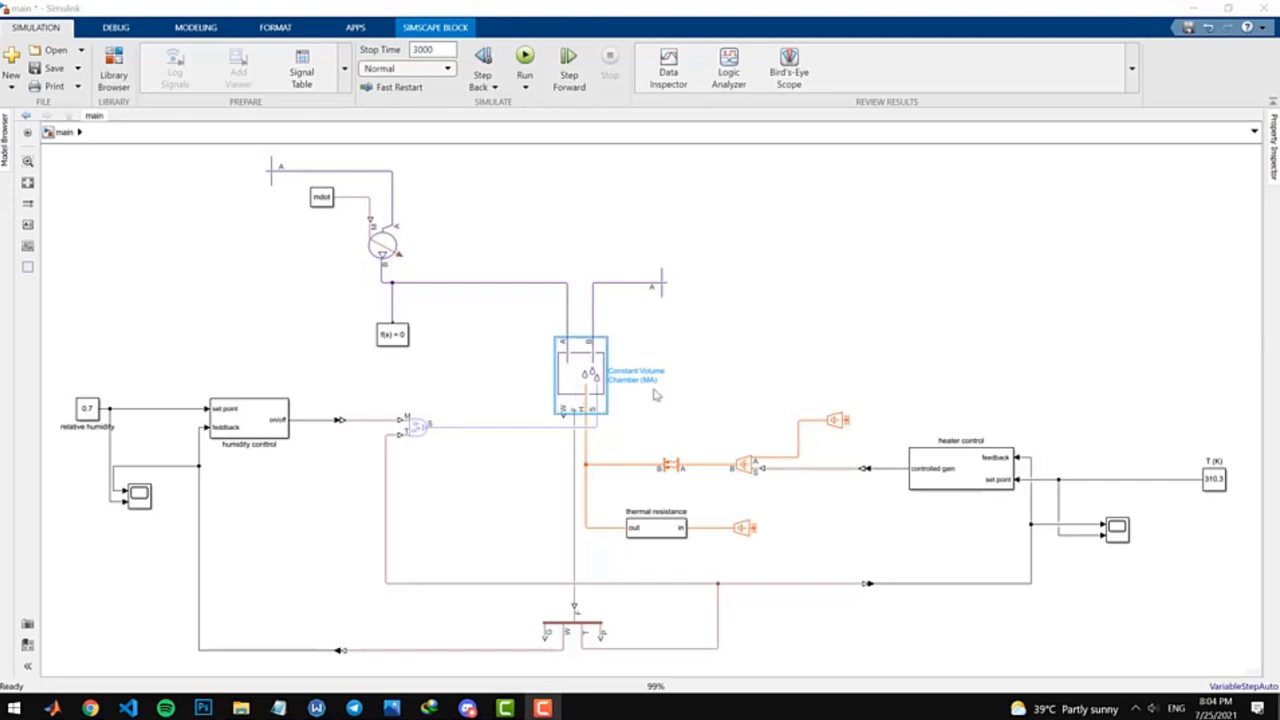
double_click(574, 377)
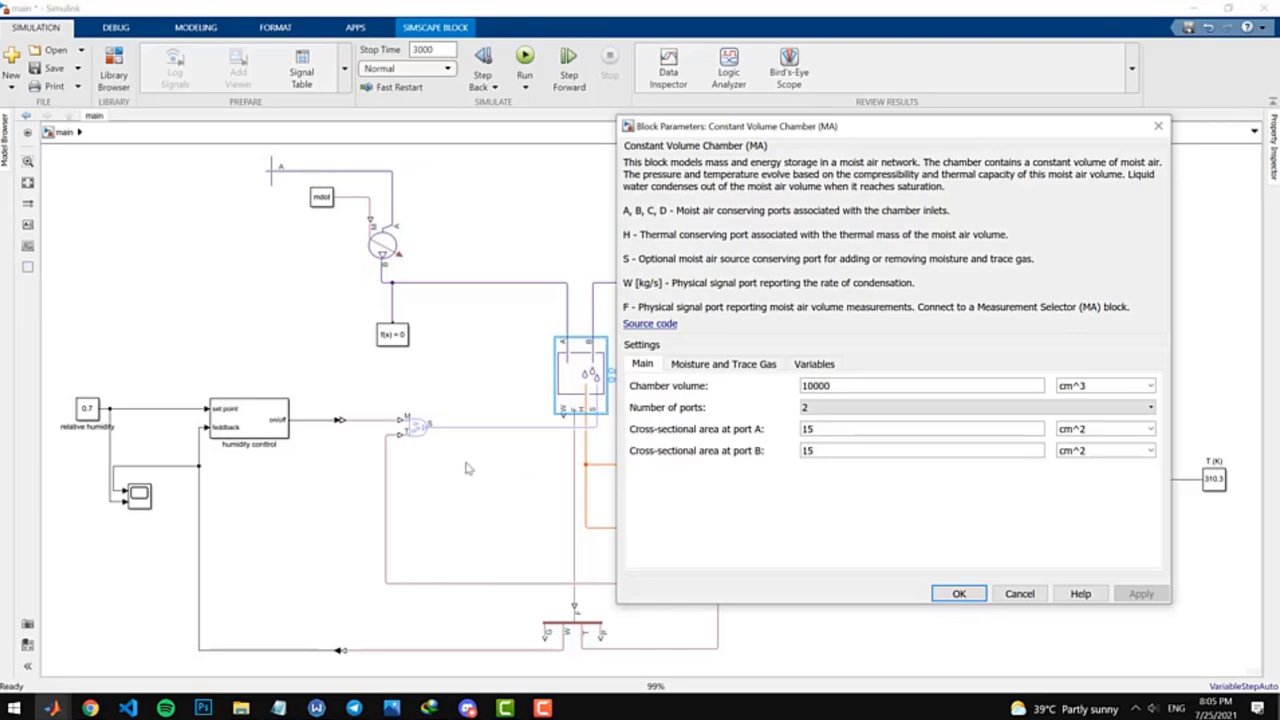
drag(655, 129, 727, 174)
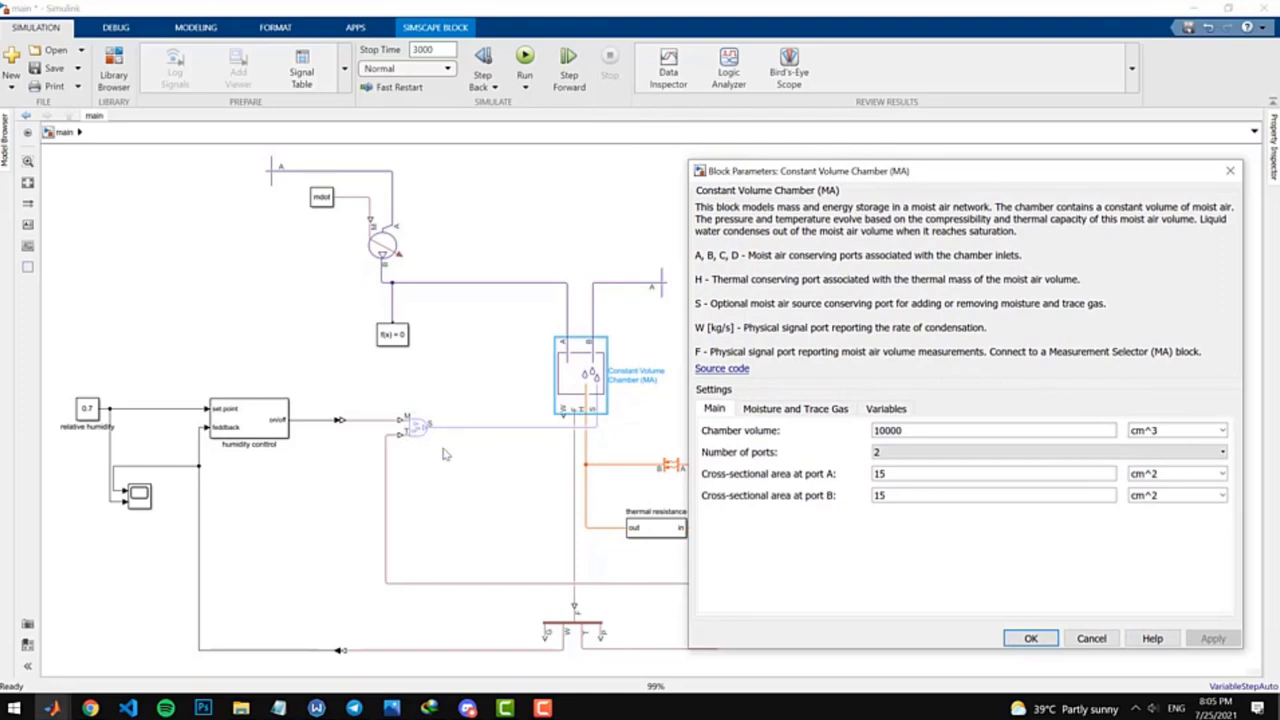
click(410, 430)
double_click(920, 432)
click(983, 432)
double_click(889, 495)
Step: Review the chamber's moisture and trace gas settings and its initial variables, and close its parameters
click(770, 408)
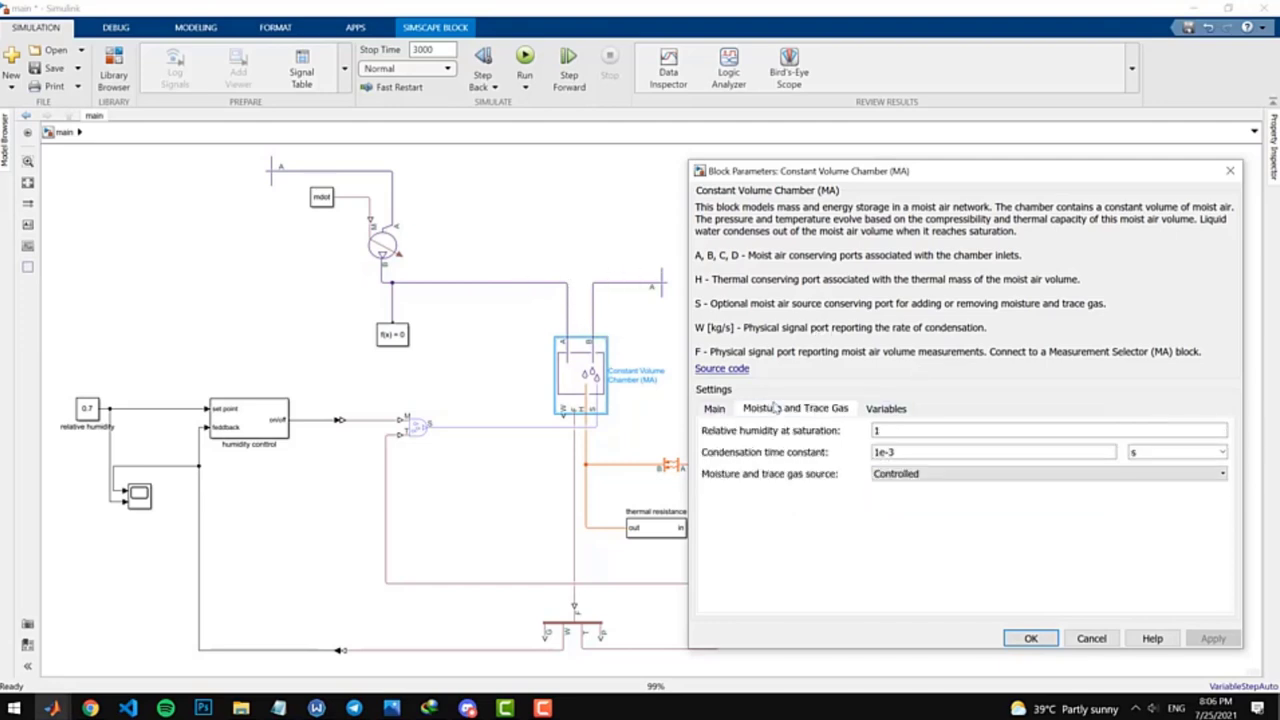
click(873, 410)
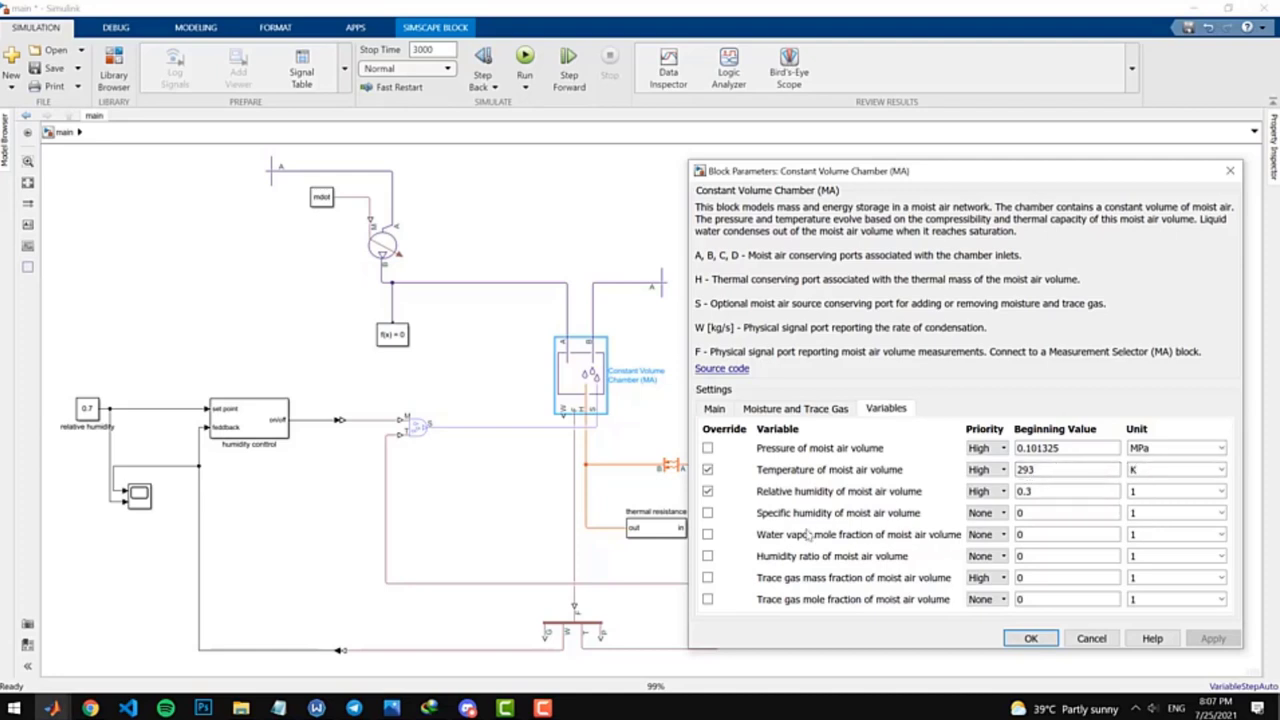
click(781, 410)
click(714, 409)
click(805, 410)
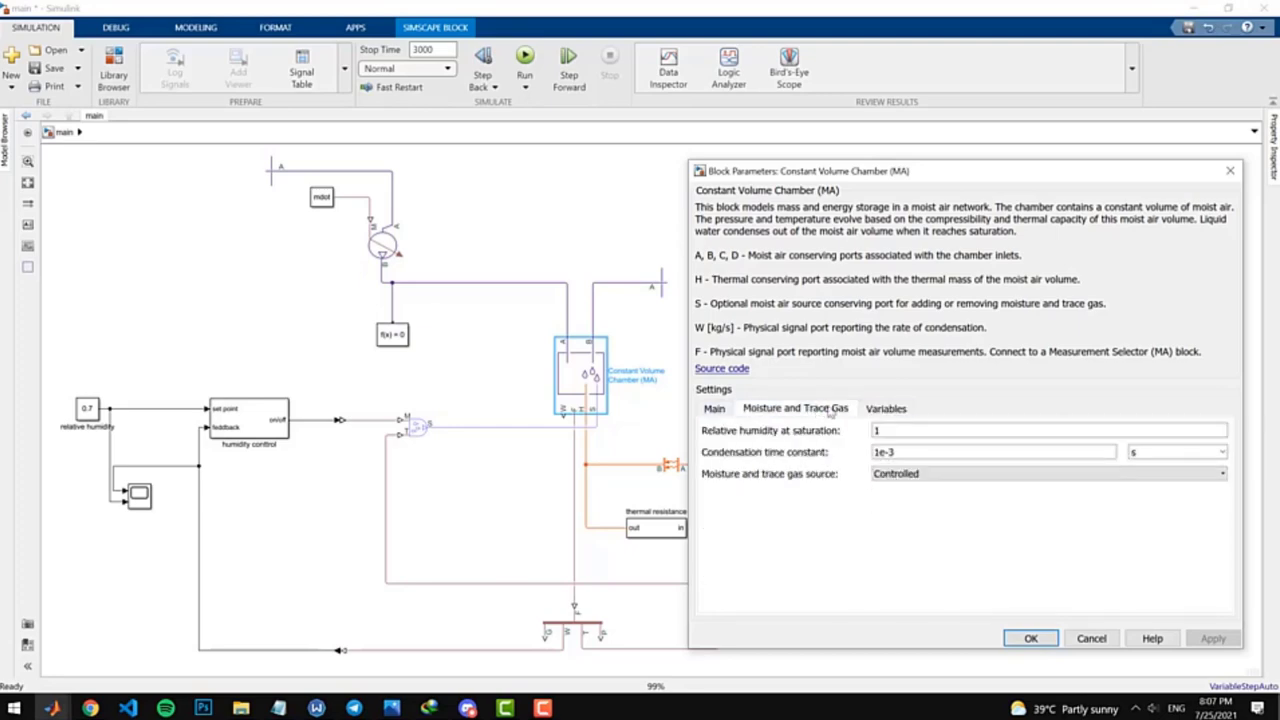
click(886, 408)
click(1031, 638)
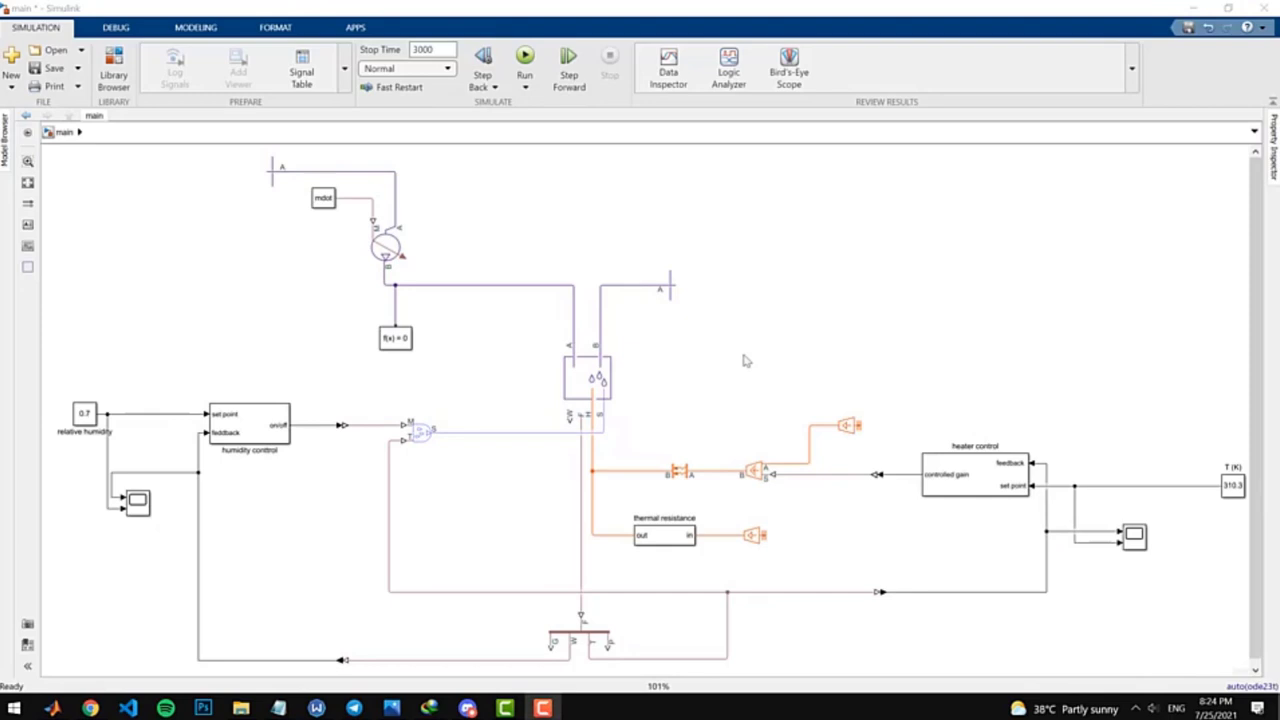
Step: Examine the moist air network around the chamber, including both reservoirs and the Controlled Mass Flow Rate Source
drag(737, 375, 232, 164)
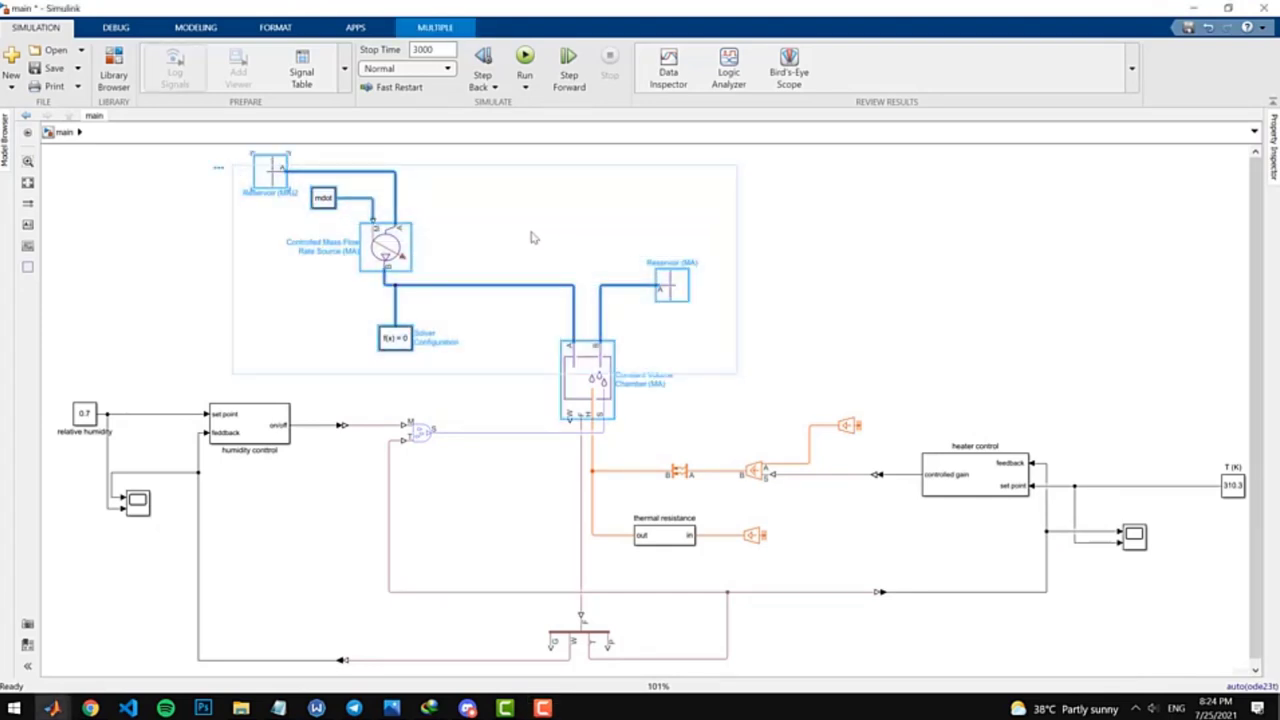
click(254, 206)
click(270, 178)
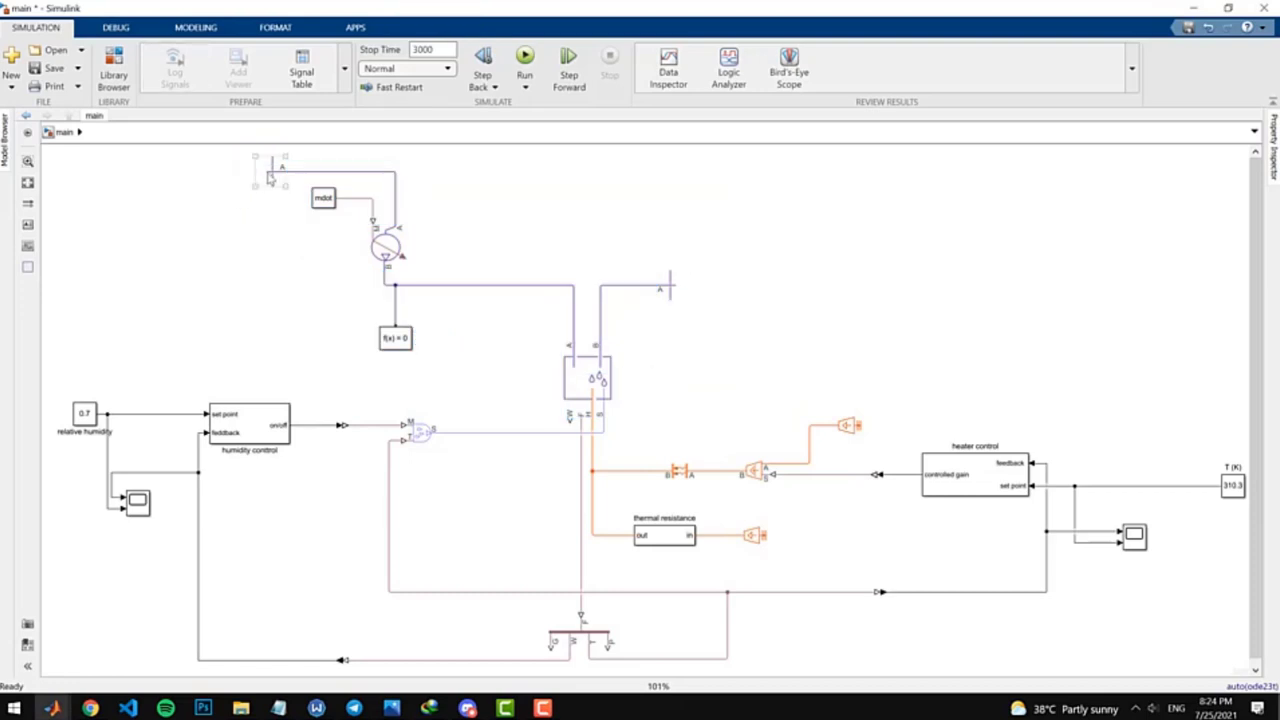
drag(270, 178, 646, 296)
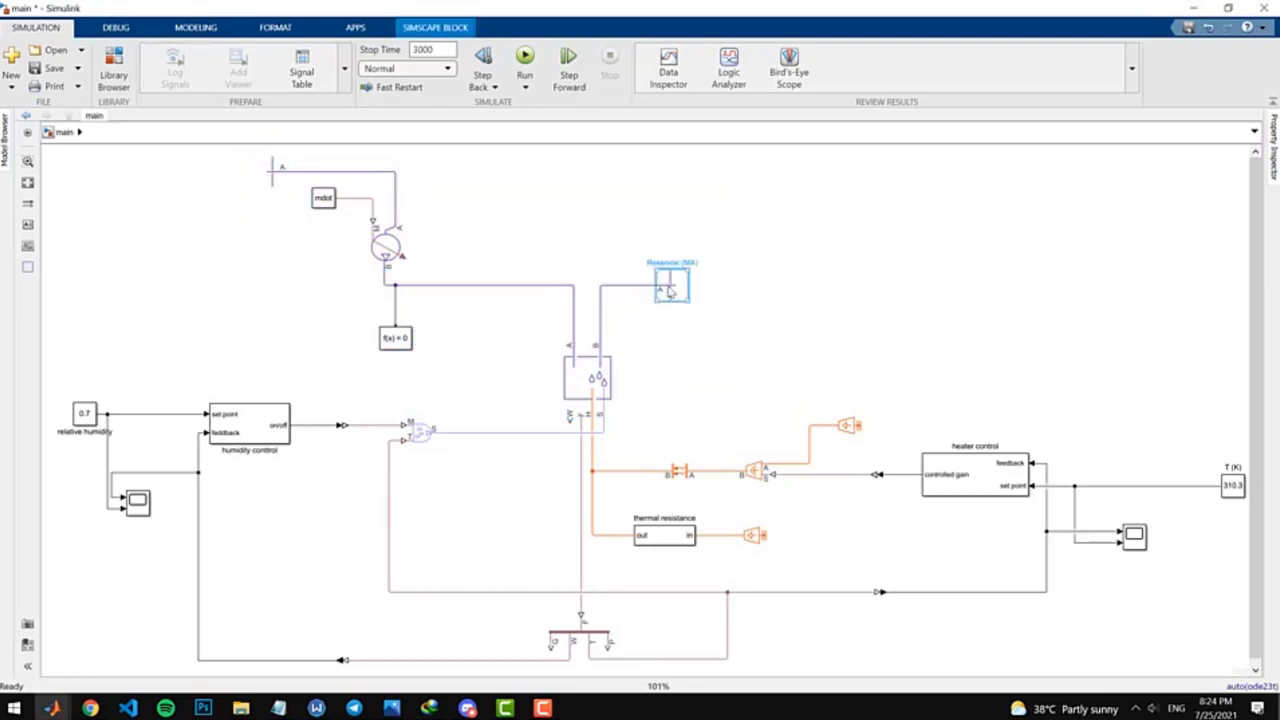
click(566, 258)
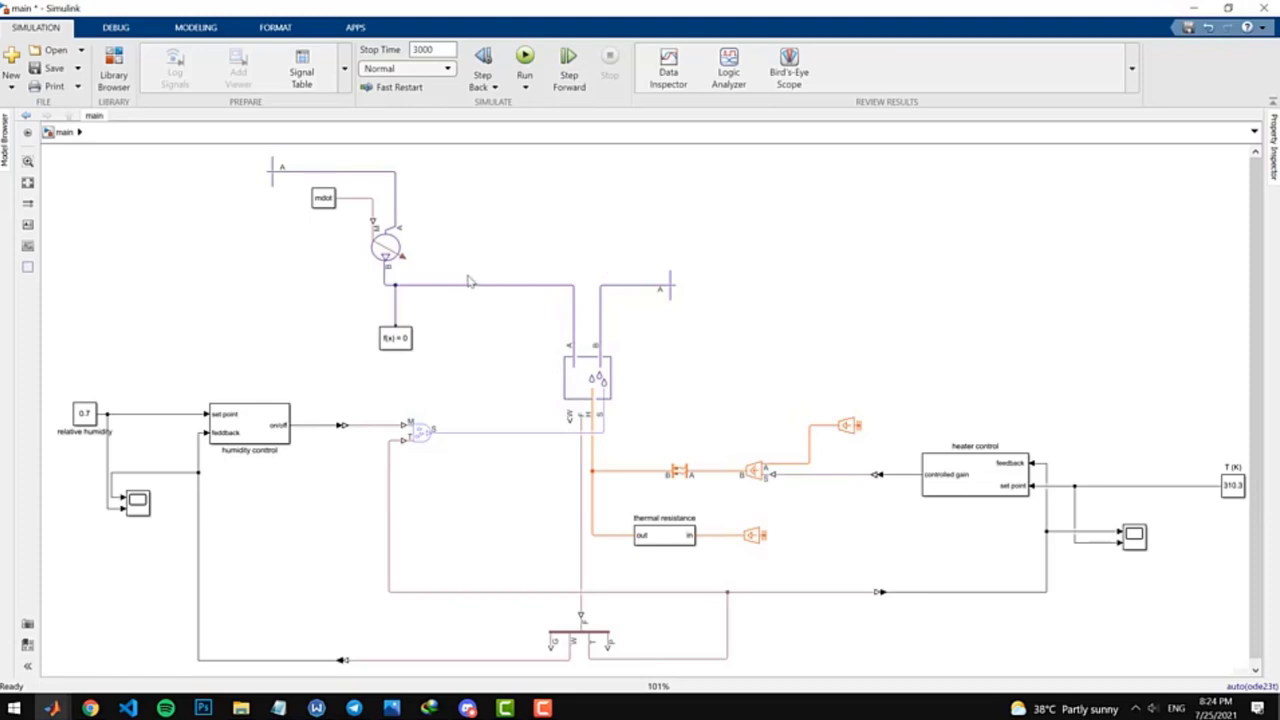
click(386, 250)
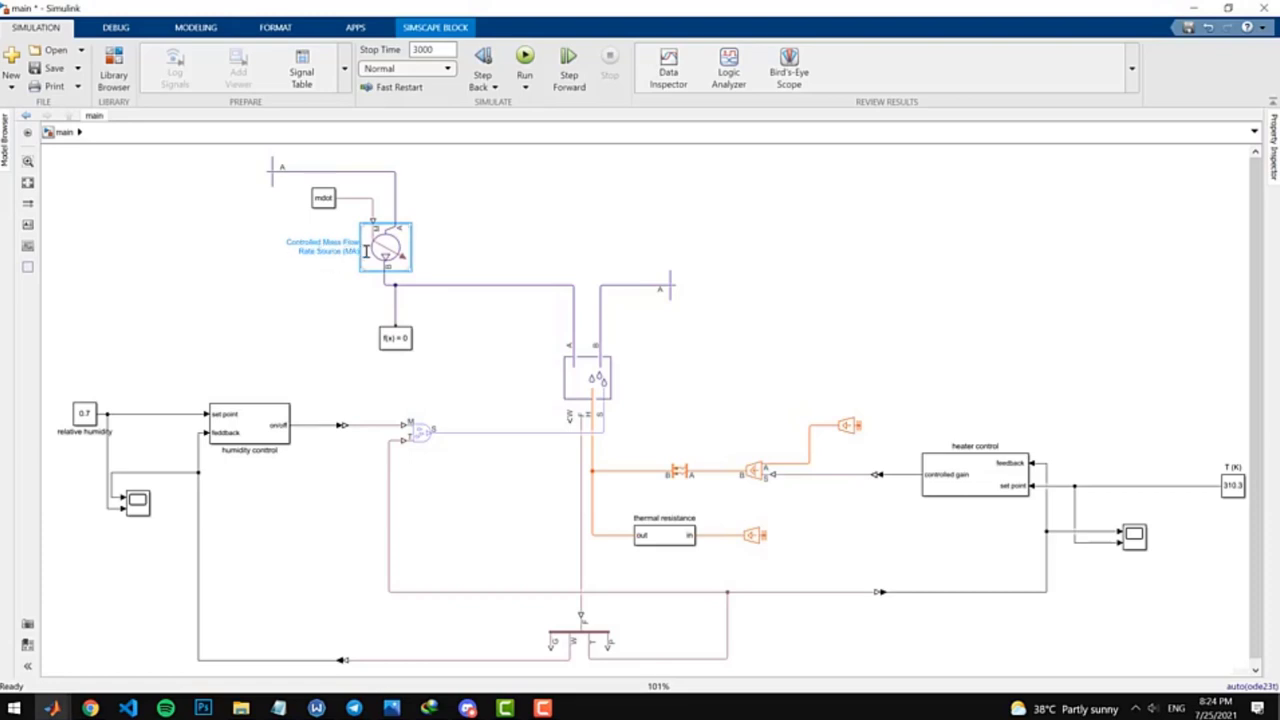
click(488, 234)
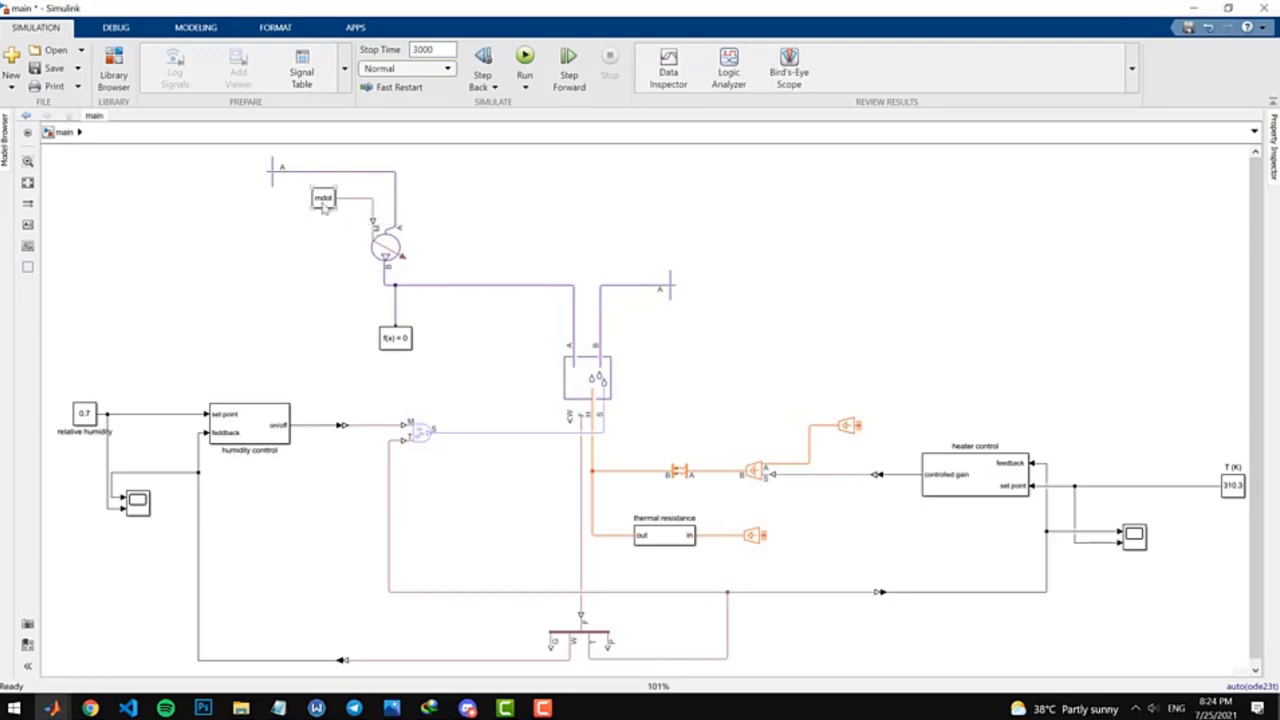
Step: Open the mdot subsystem and review the Step block's parameters, especially its final value
double_click(323, 199)
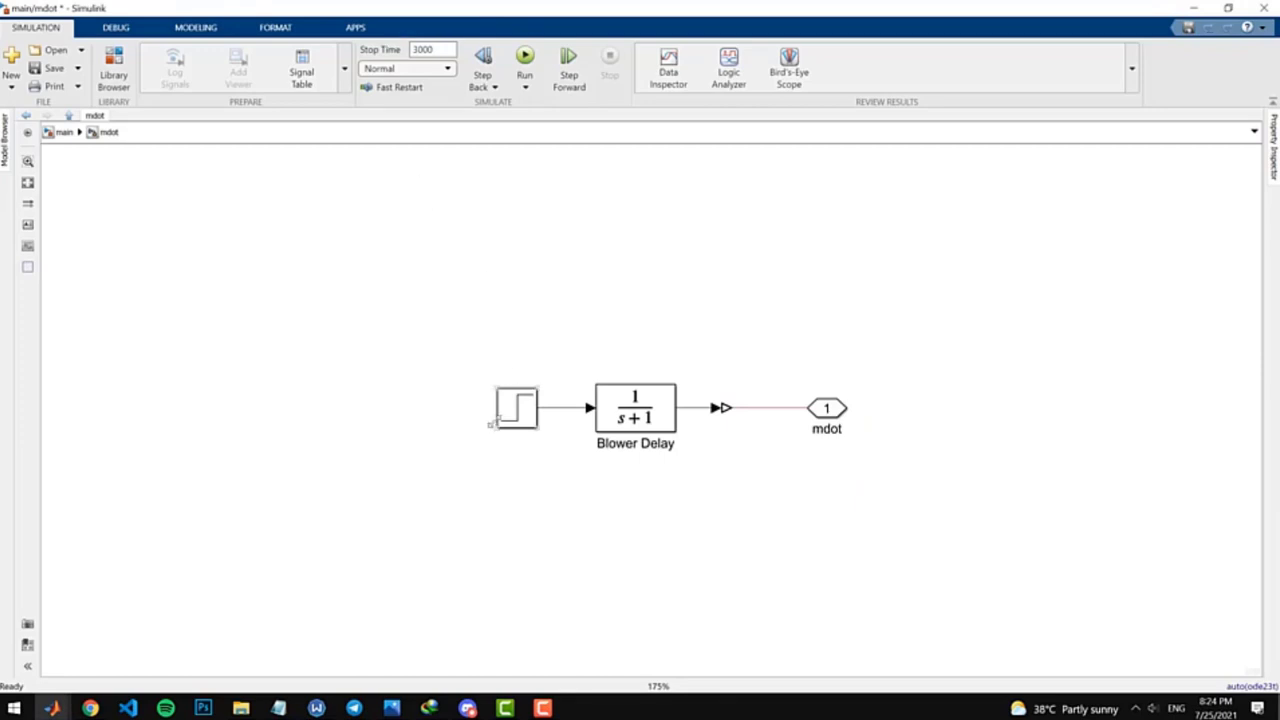
click(510, 421)
double_click(512, 419)
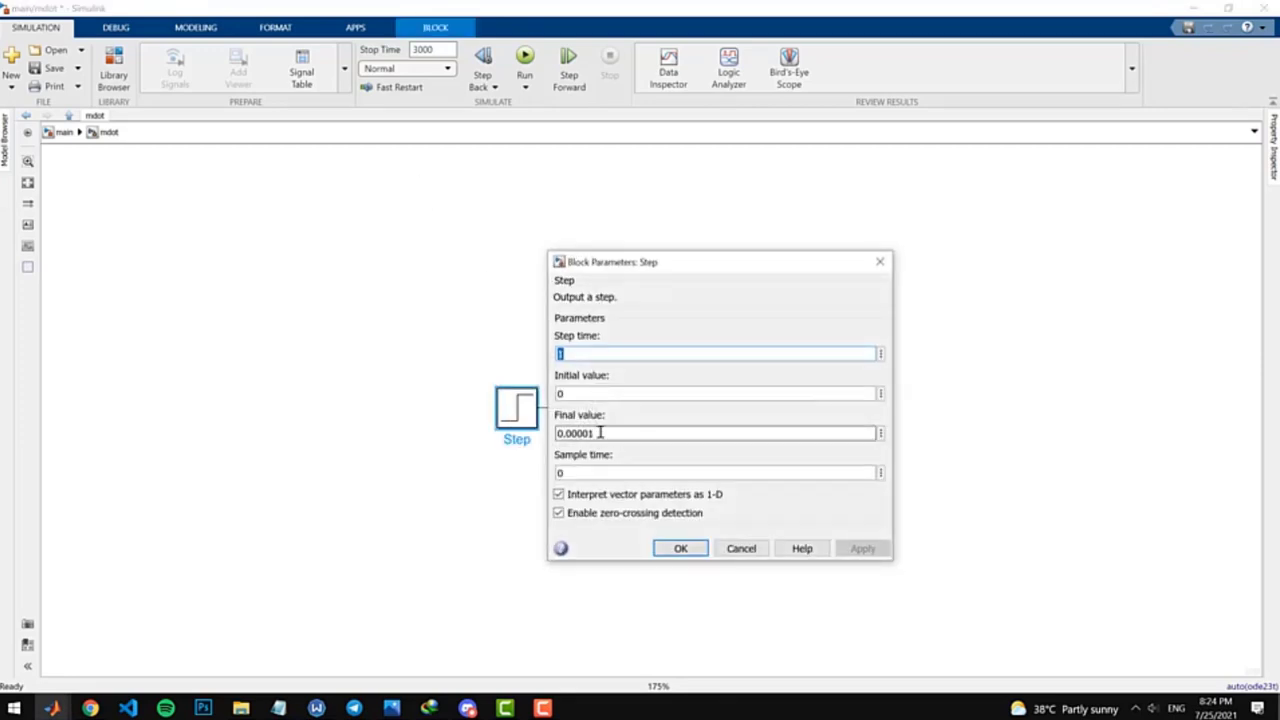
double_click(600, 432)
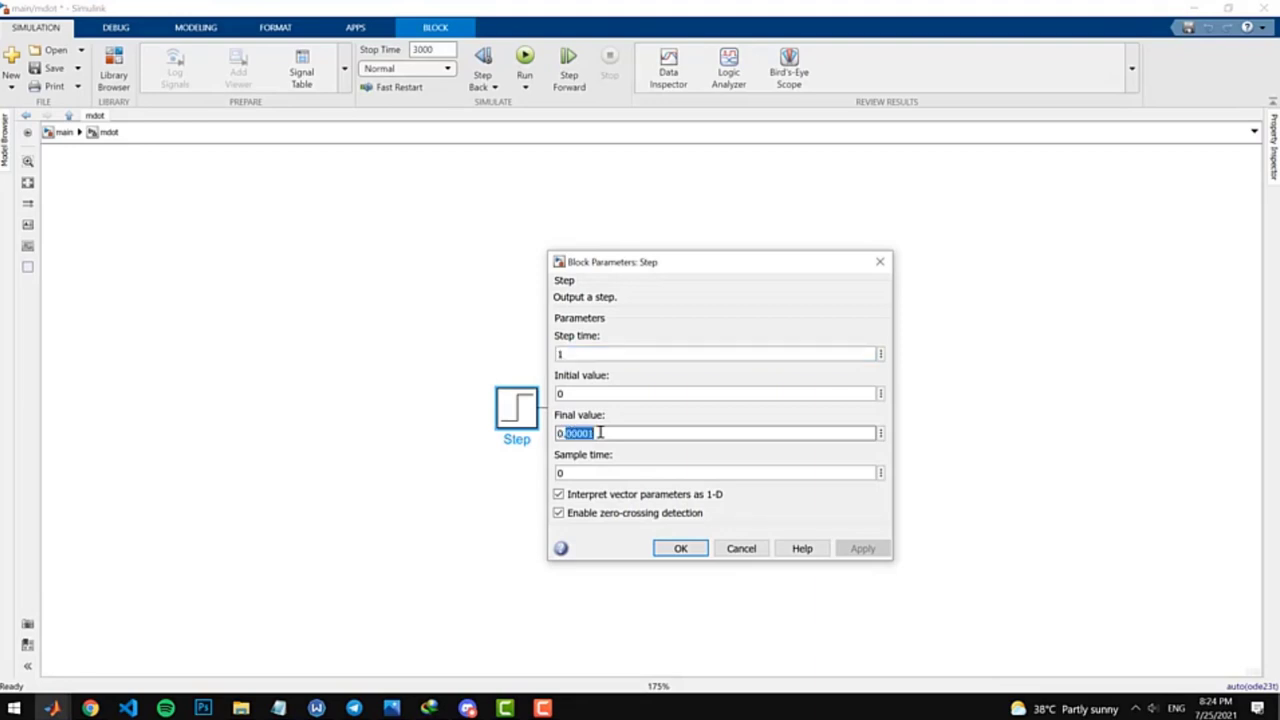
click(600, 432)
triple_click(600, 432)
click(680, 548)
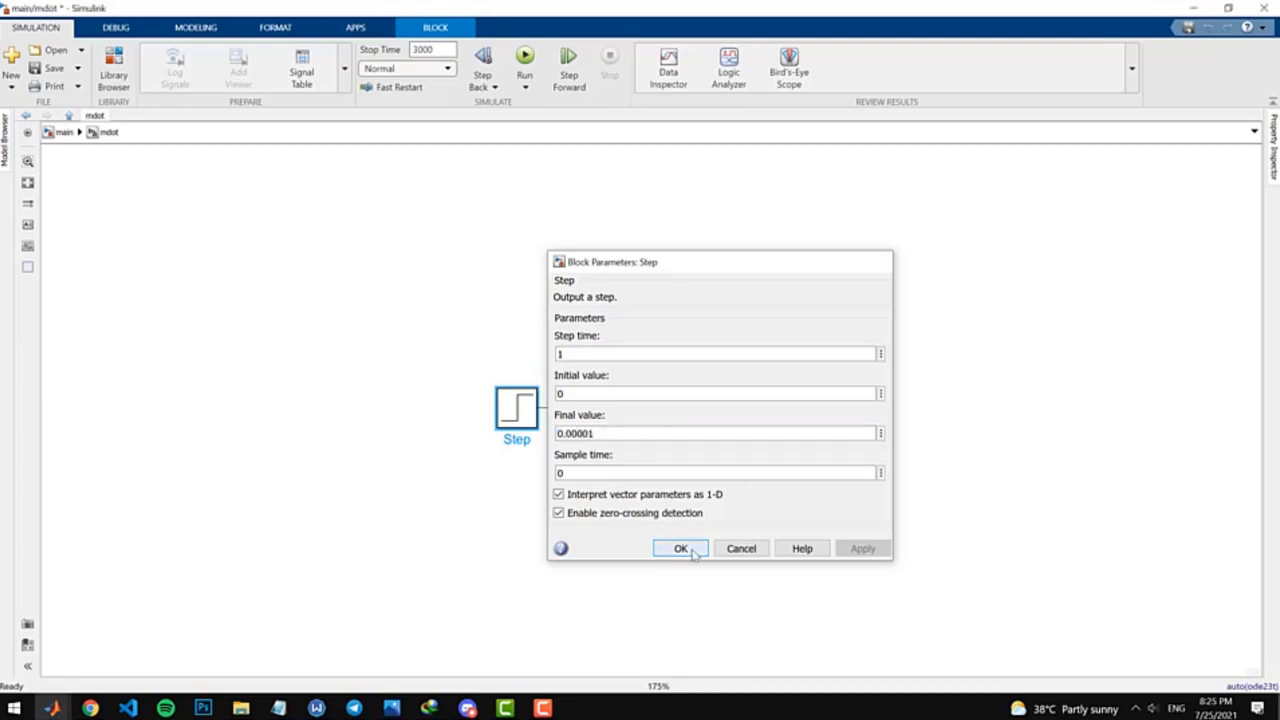
Step: Return to the top-level model and locate the Solver Configuration block attached to the moist air line
click(629, 531)
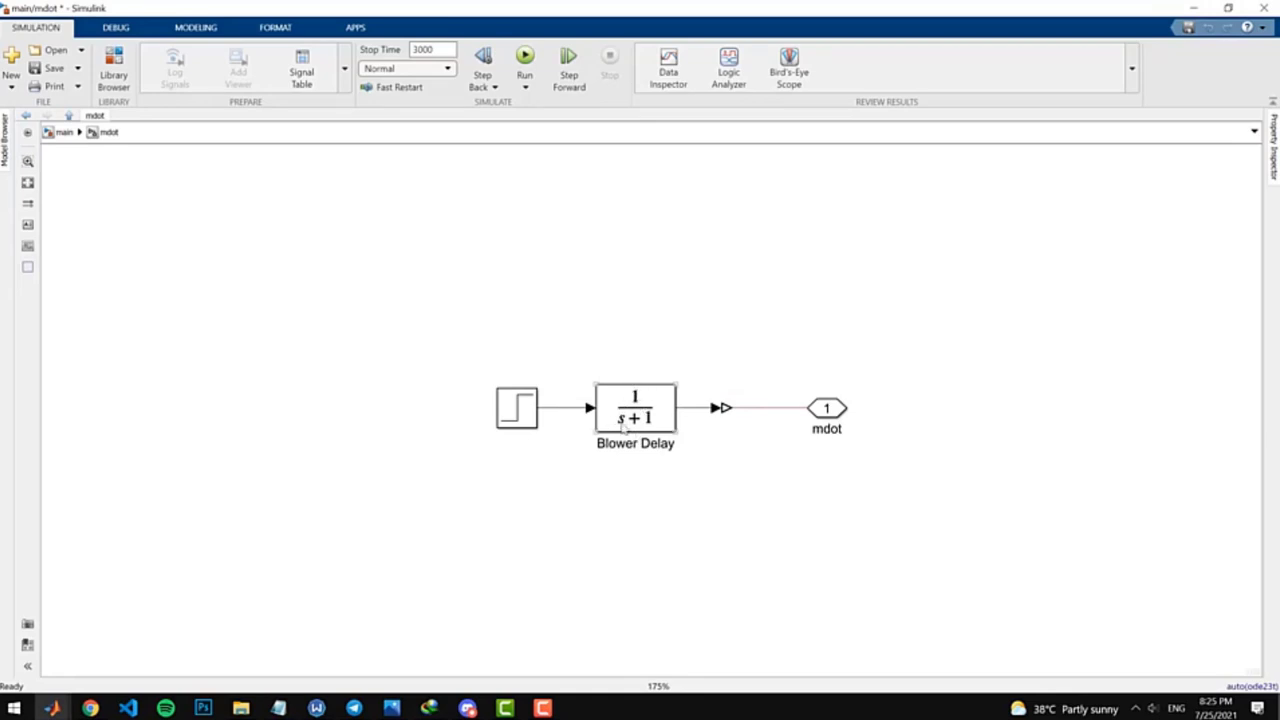
click(62, 132)
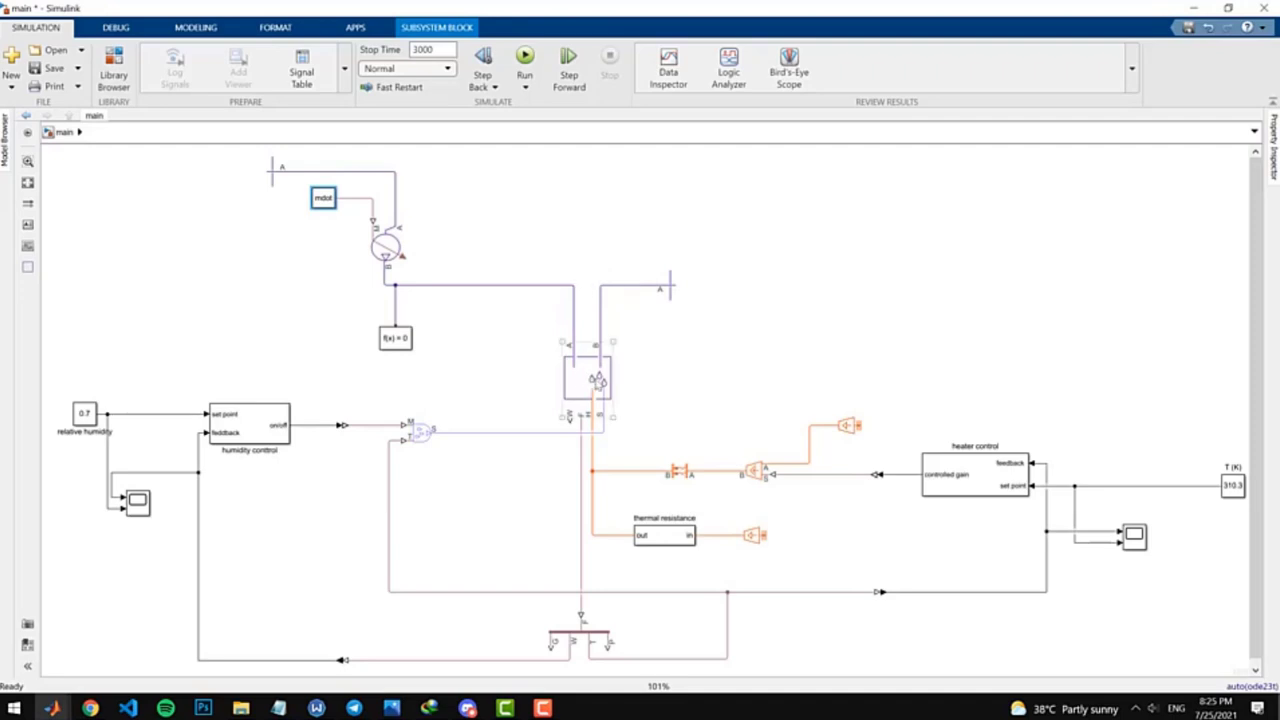
click(478, 349)
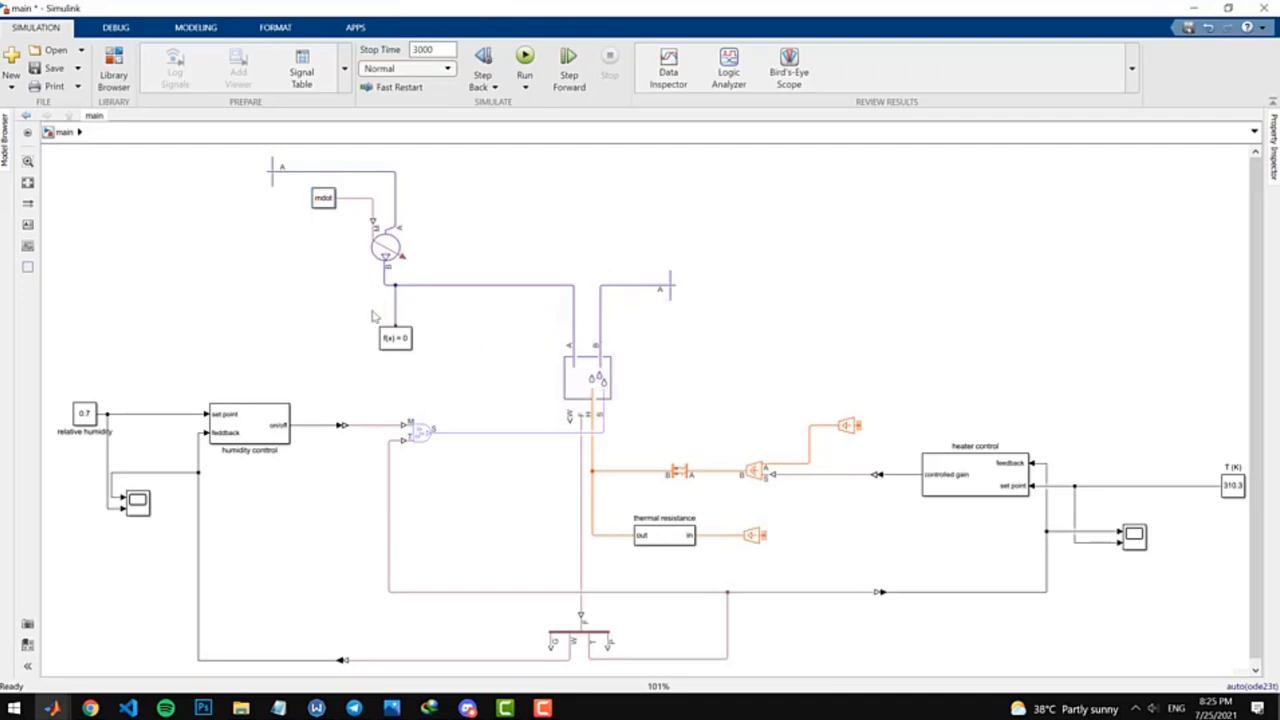
drag(337, 313, 446, 380)
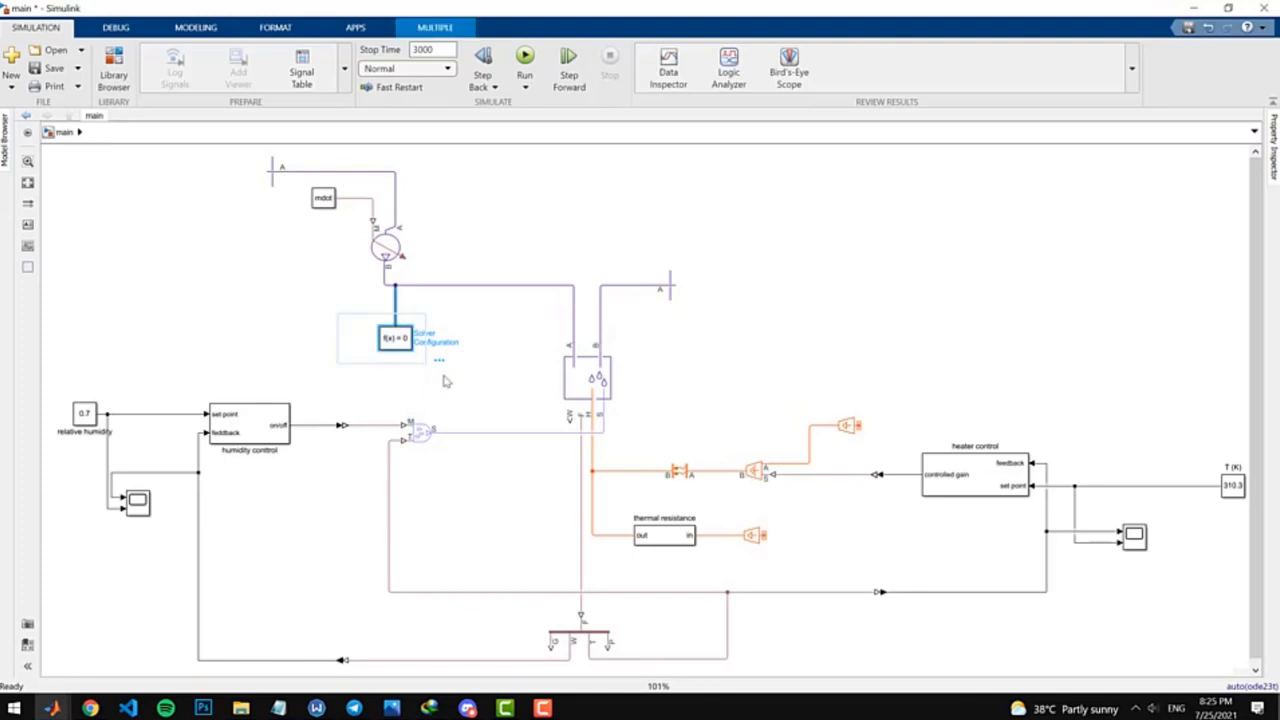
click(452, 384)
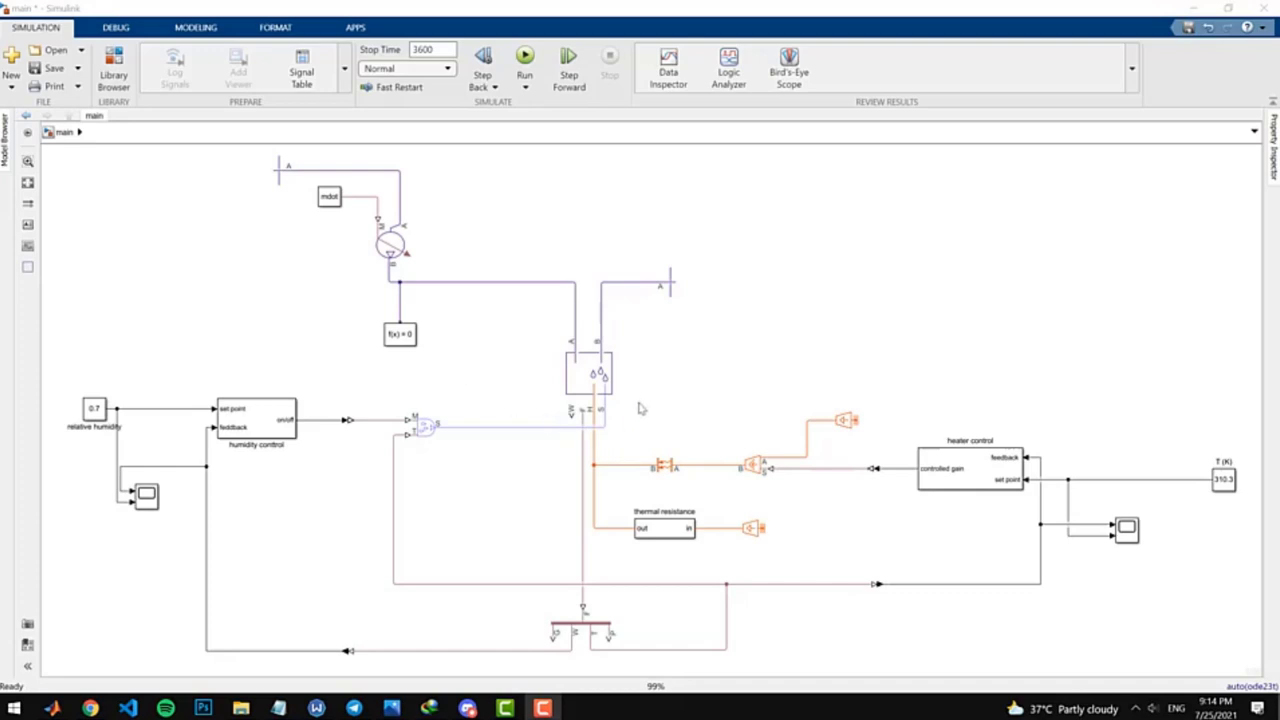
Step: Examine the heating side of the model and its T (K) set point constant
drag(646, 383, 1238, 622)
click(1143, 610)
click(1224, 483)
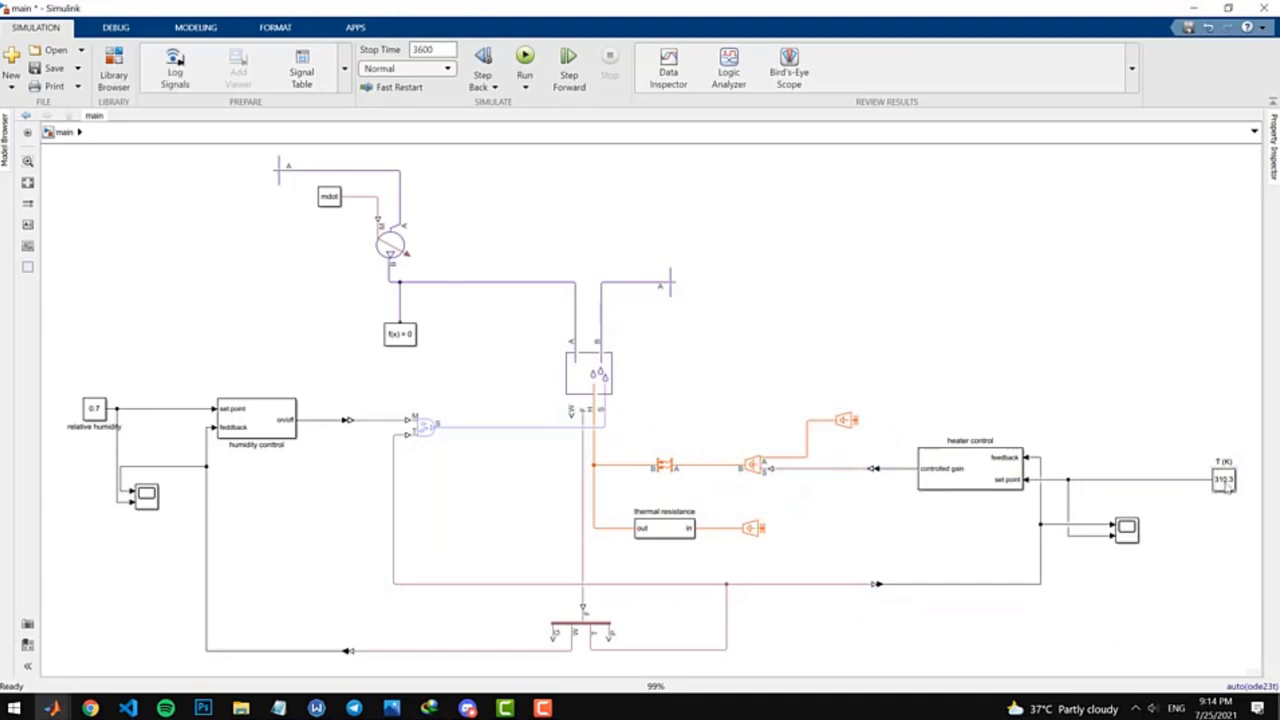
click(1224, 482)
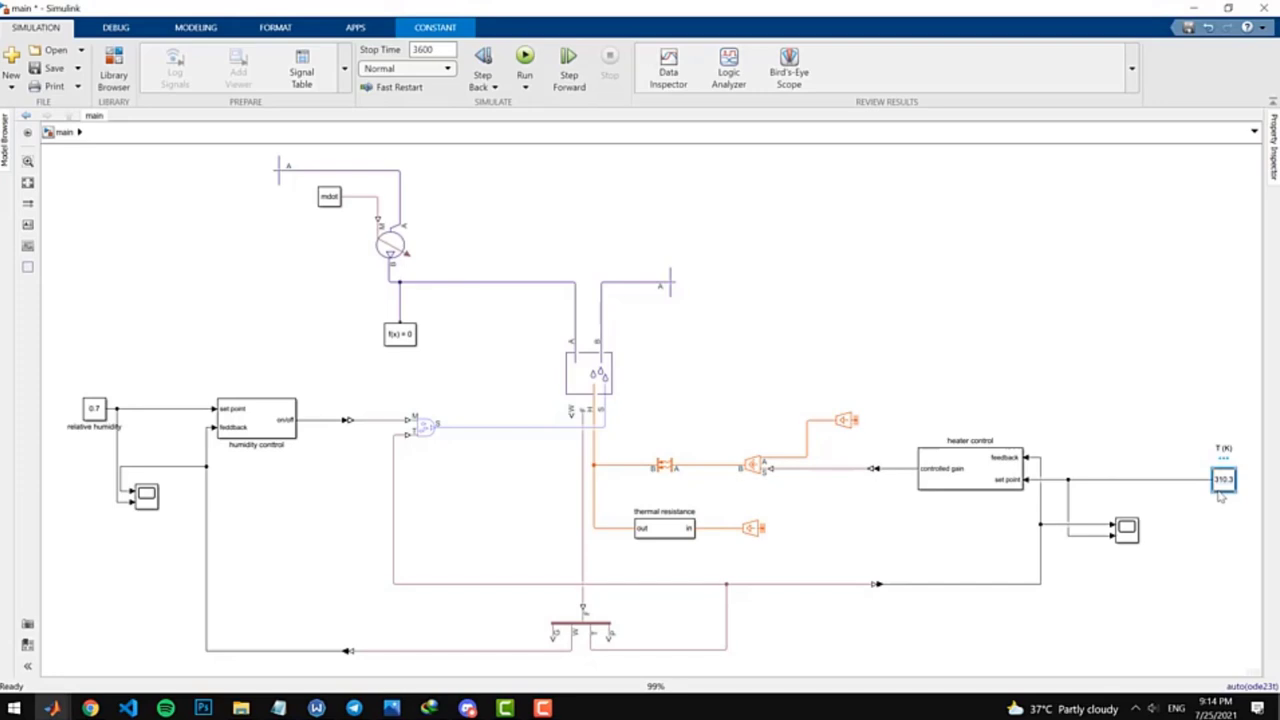
click(1158, 448)
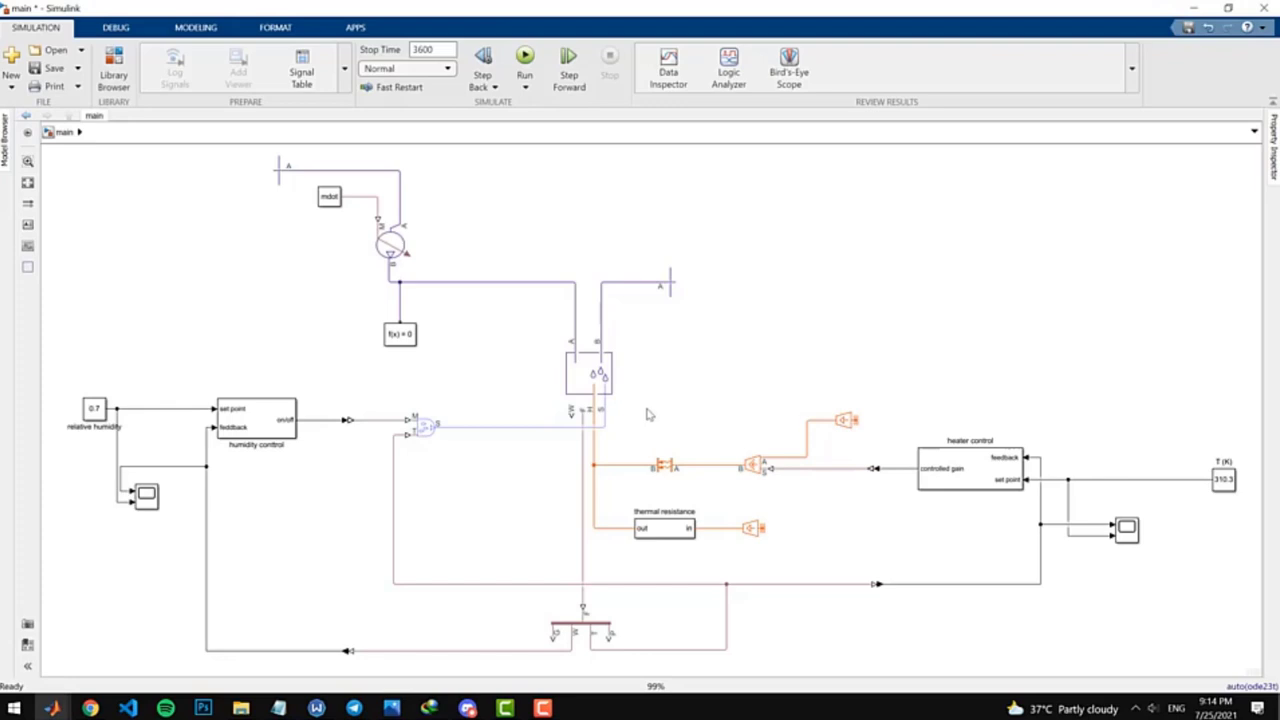
Step: Identify the Controlled Heat Flow Rate Source and the Convective Heat Transfer block feeding the chamber
click(753, 468)
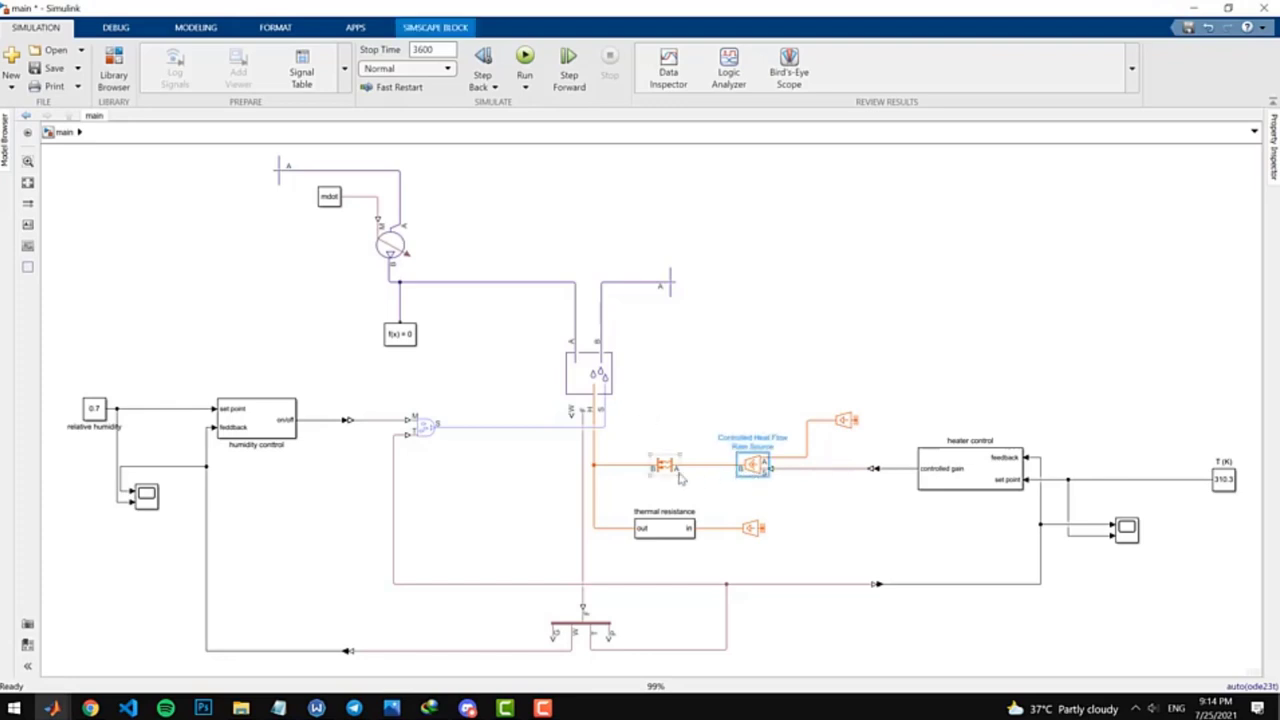
click(675, 475)
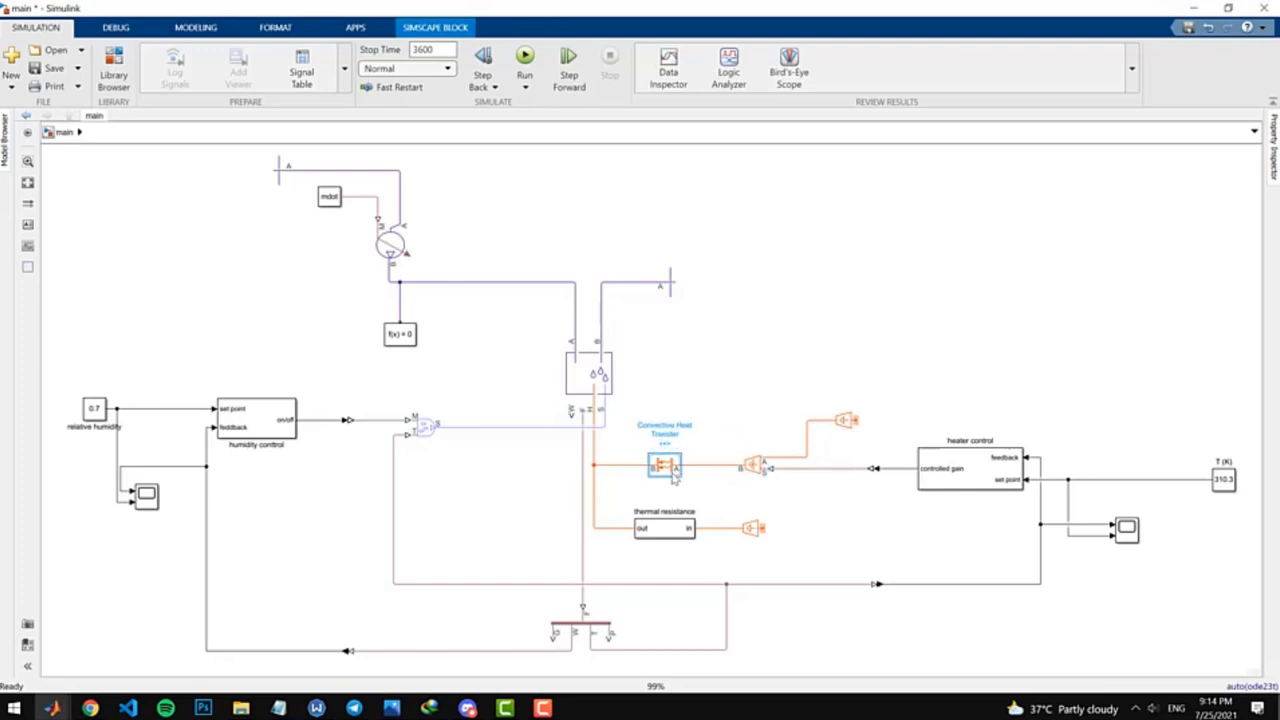
click(707, 415)
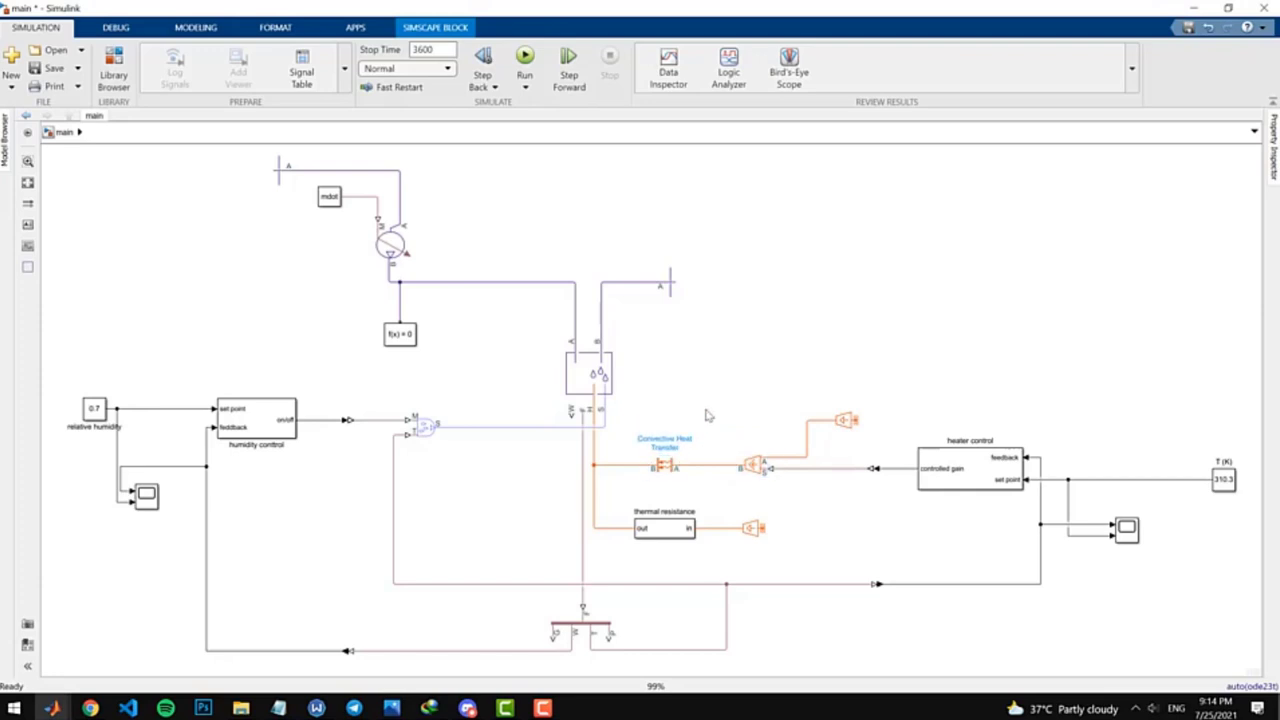
Step: Examine the thermal resistance branch at the top level and identify the Temperature Source connected to it
drag(777, 552, 601, 514)
click(806, 556)
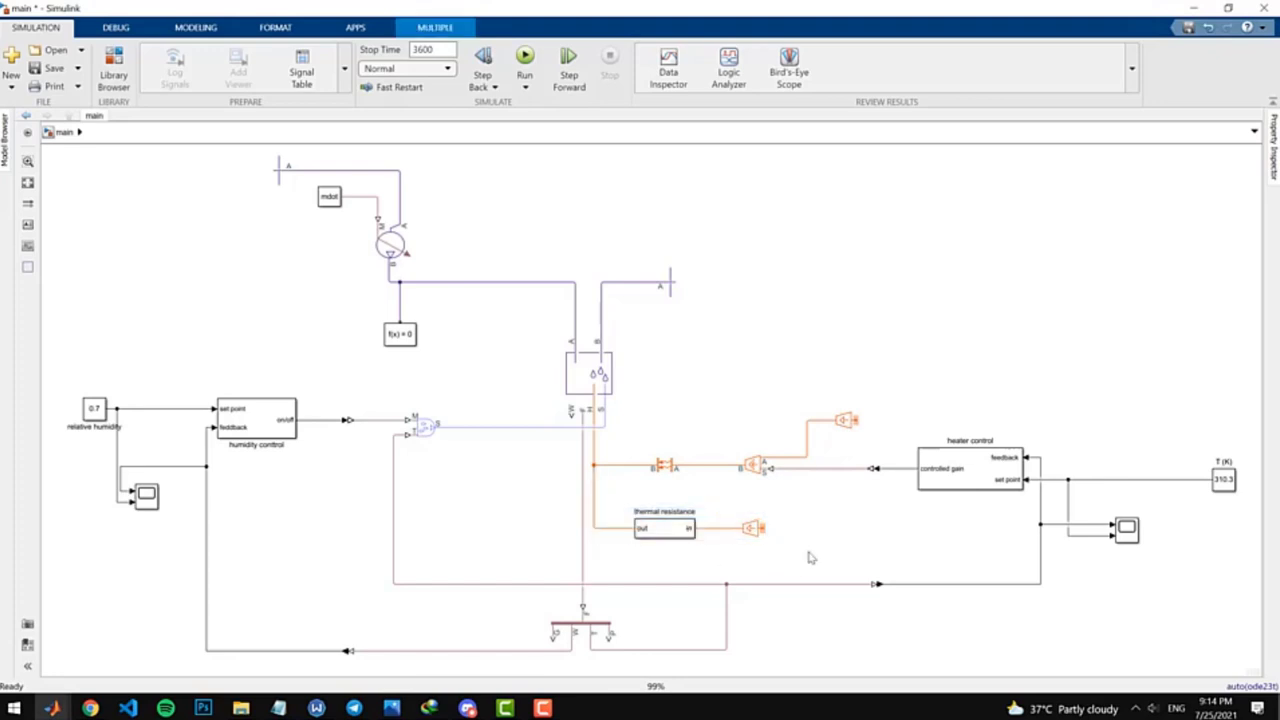
click(752, 535)
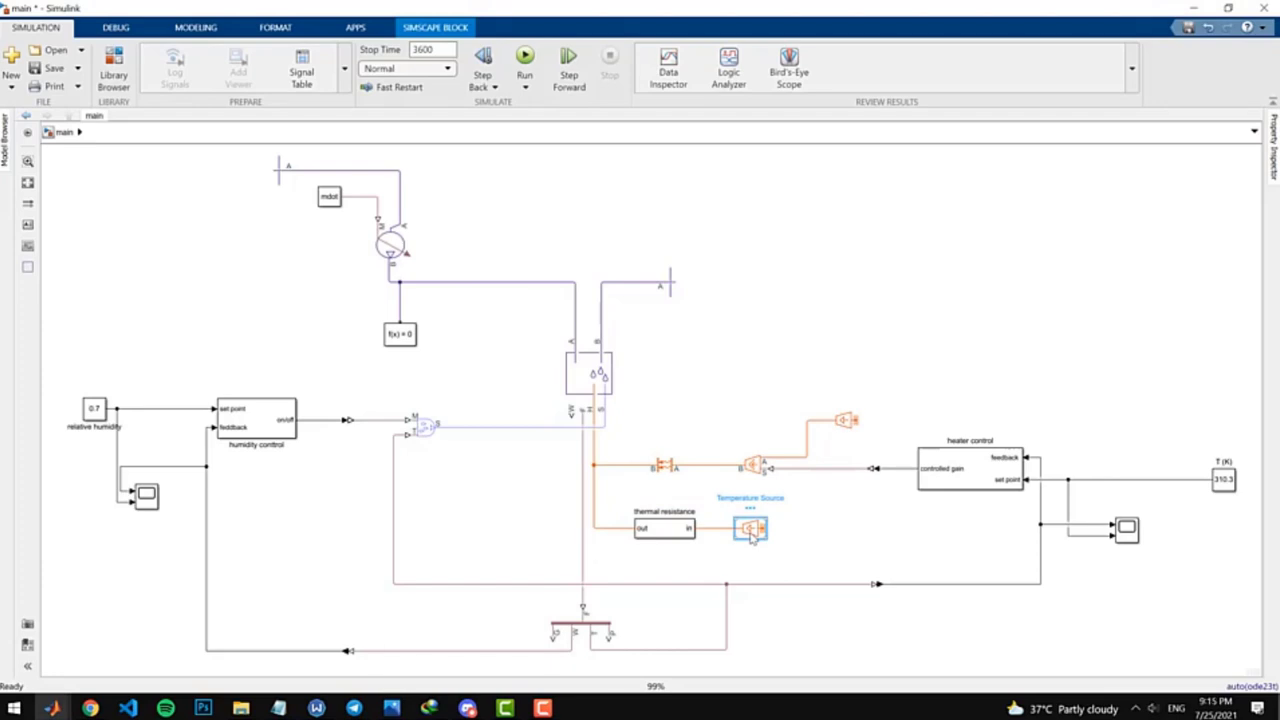
Step: Open the thermal resistance subsystem and review the Glass Convection Inside Half block's parameters, especially its thickness
click(673, 537)
double_click(673, 537)
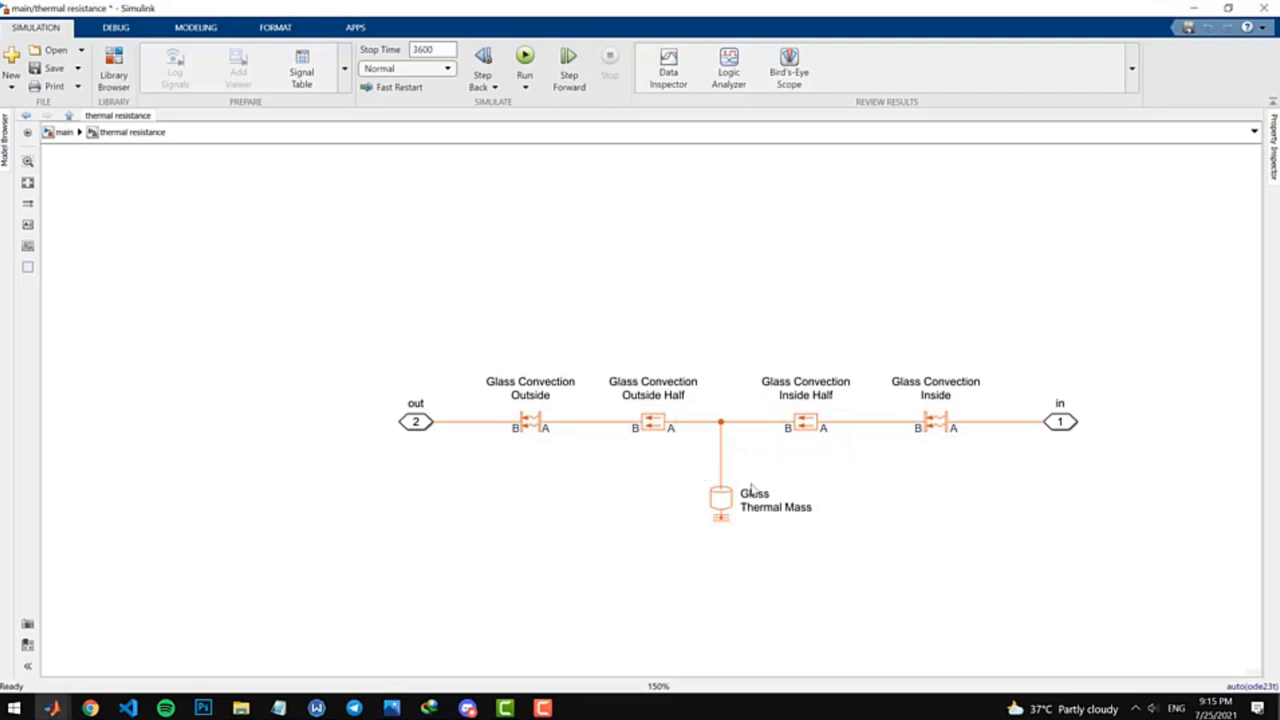
double_click(806, 427)
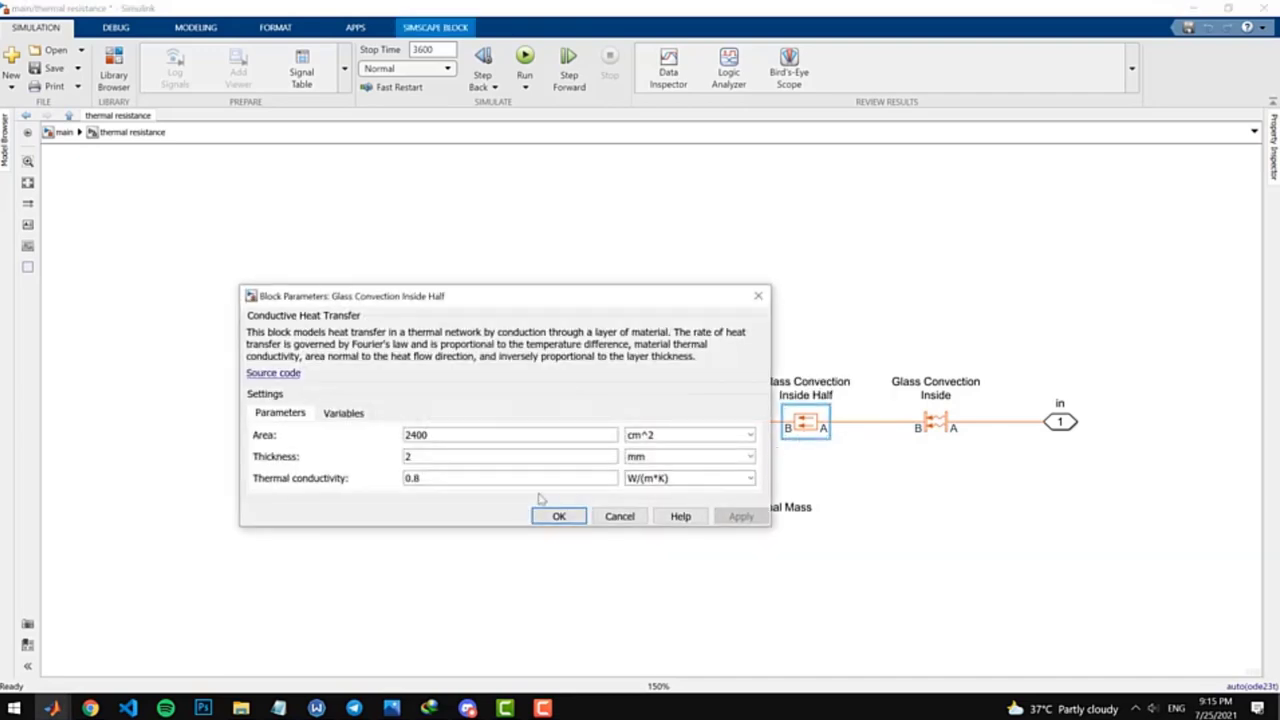
click(441, 460)
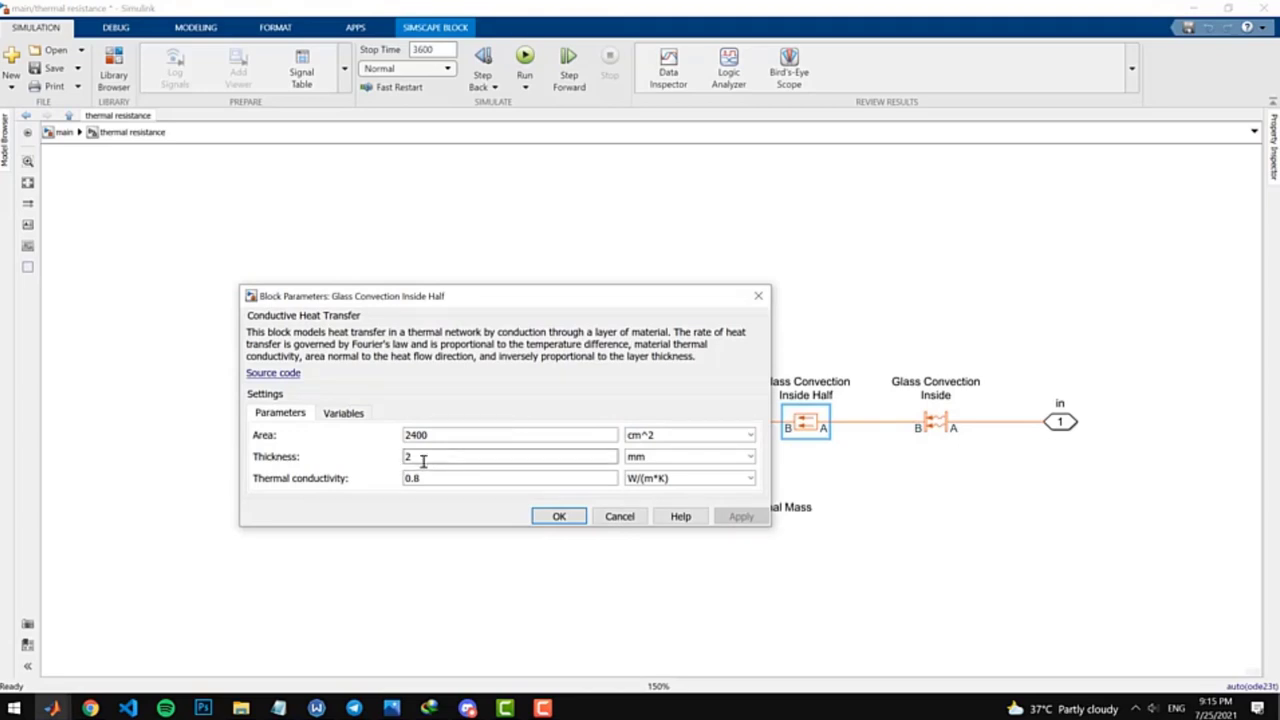
click(559, 517)
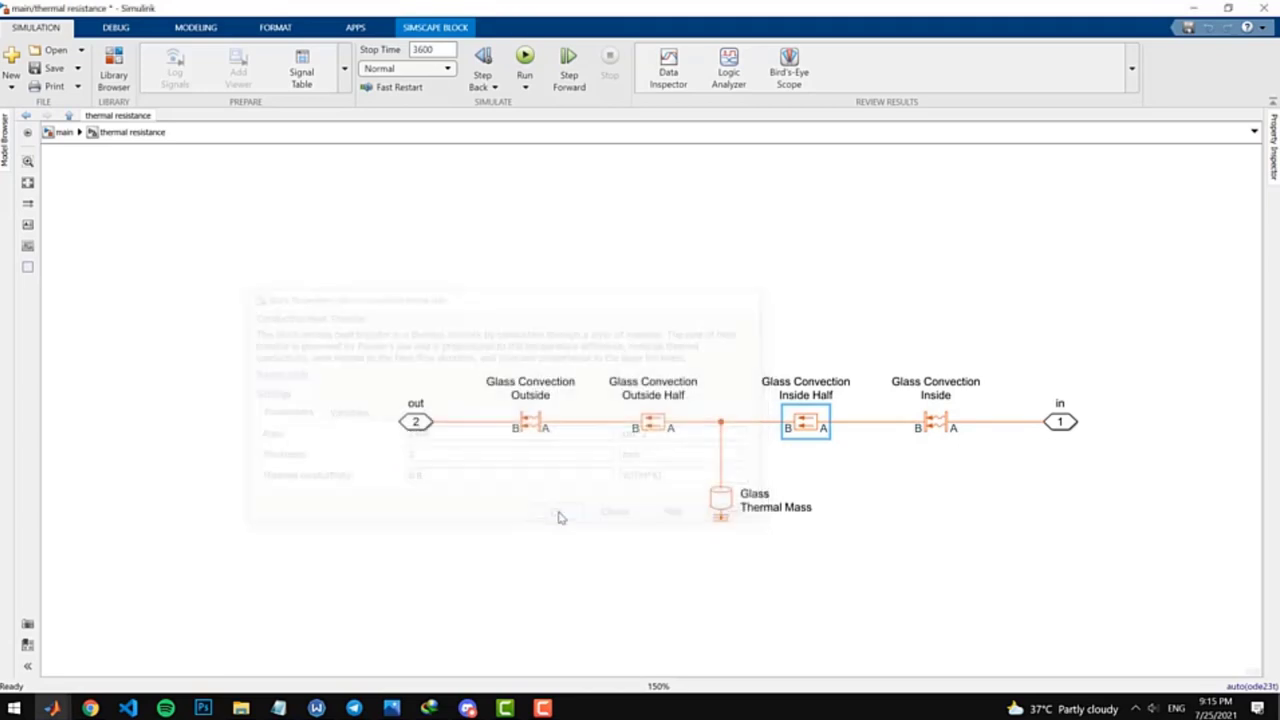
Step: Examine the Glass Thermal Mass block and the full chain of glass heat transfer blocks around it
click(893, 526)
drag(697, 487, 880, 537)
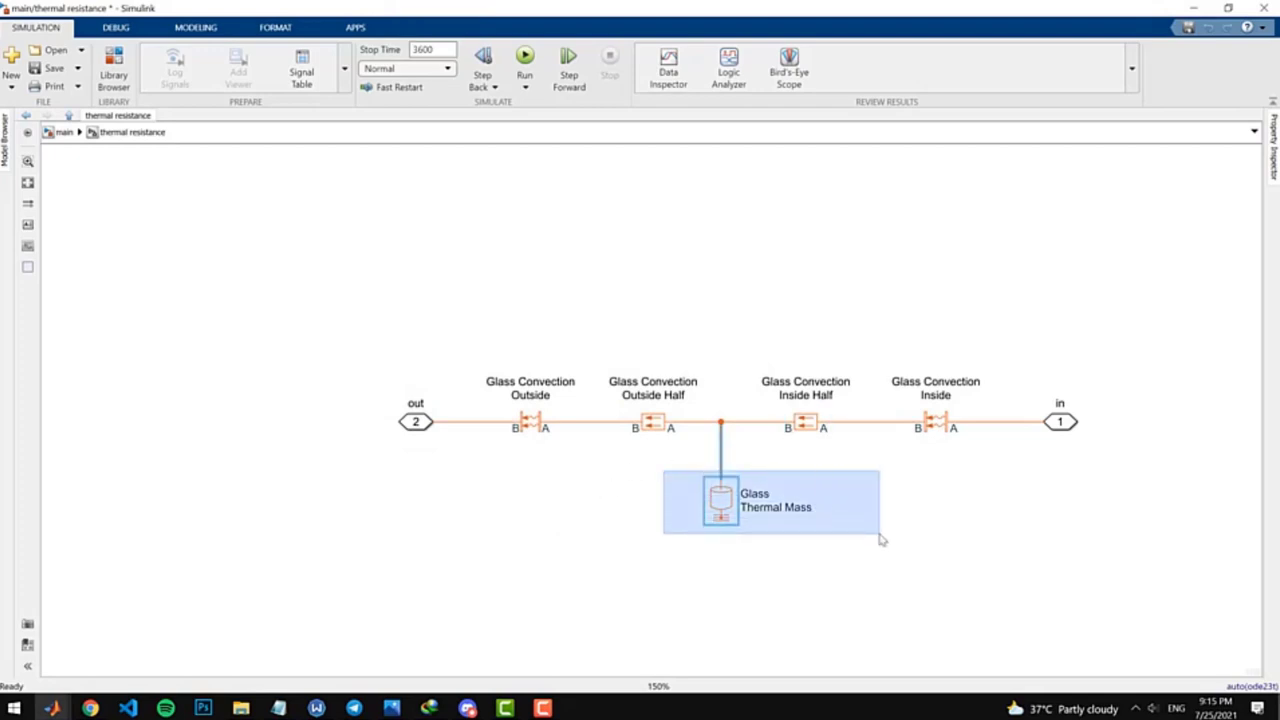
click(748, 527)
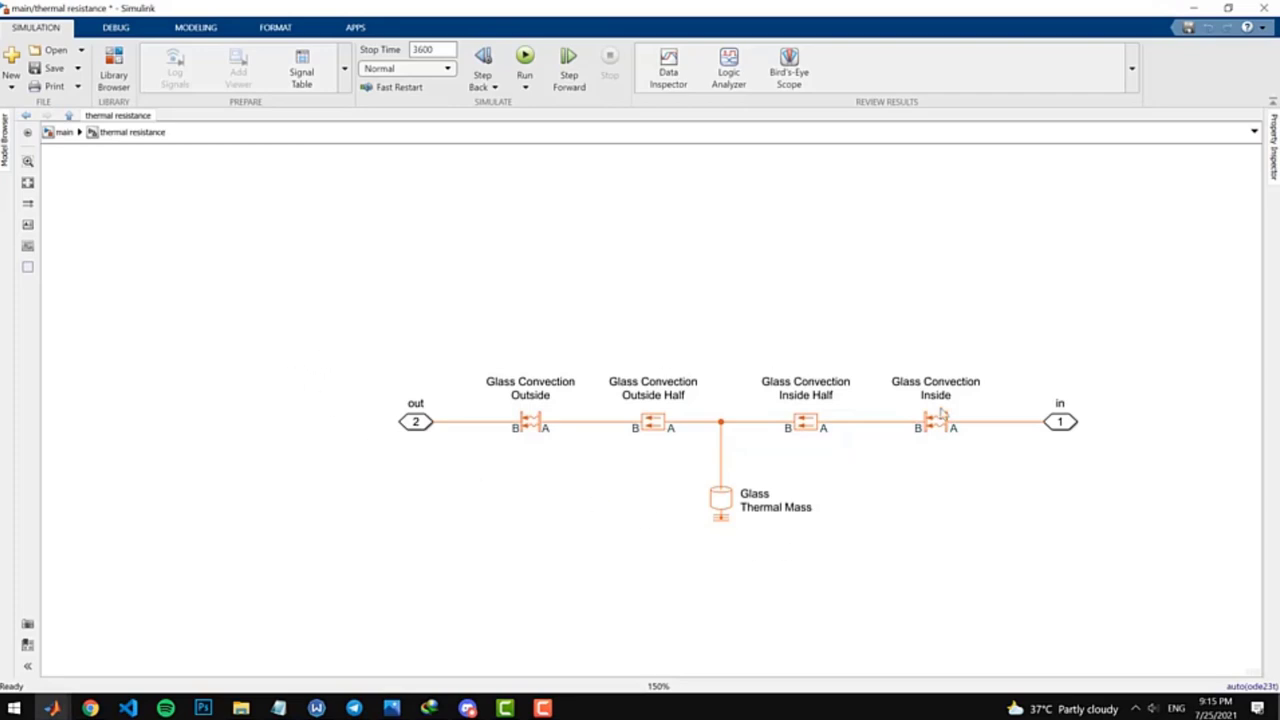
drag(364, 302, 1070, 590)
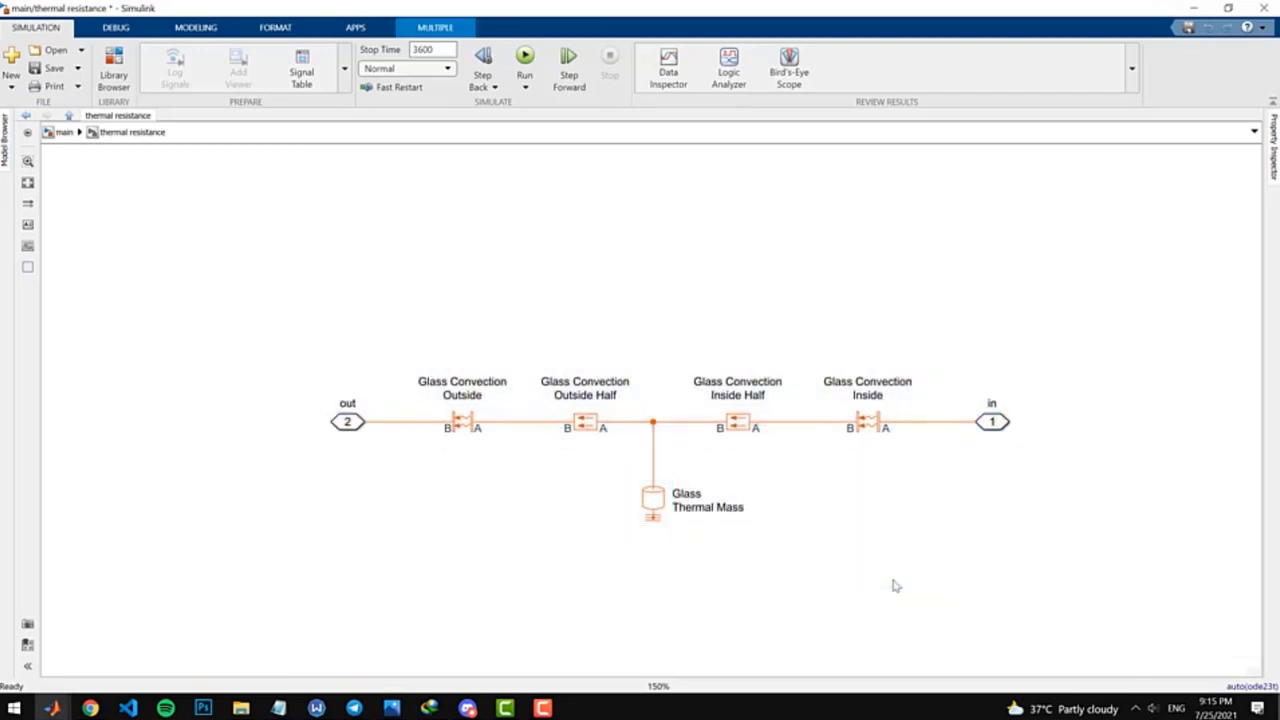
Step: Return to the top-level model and locate the Convective Heat Transfer block and the Controlled Heat Flow Rate Source
click(63, 132)
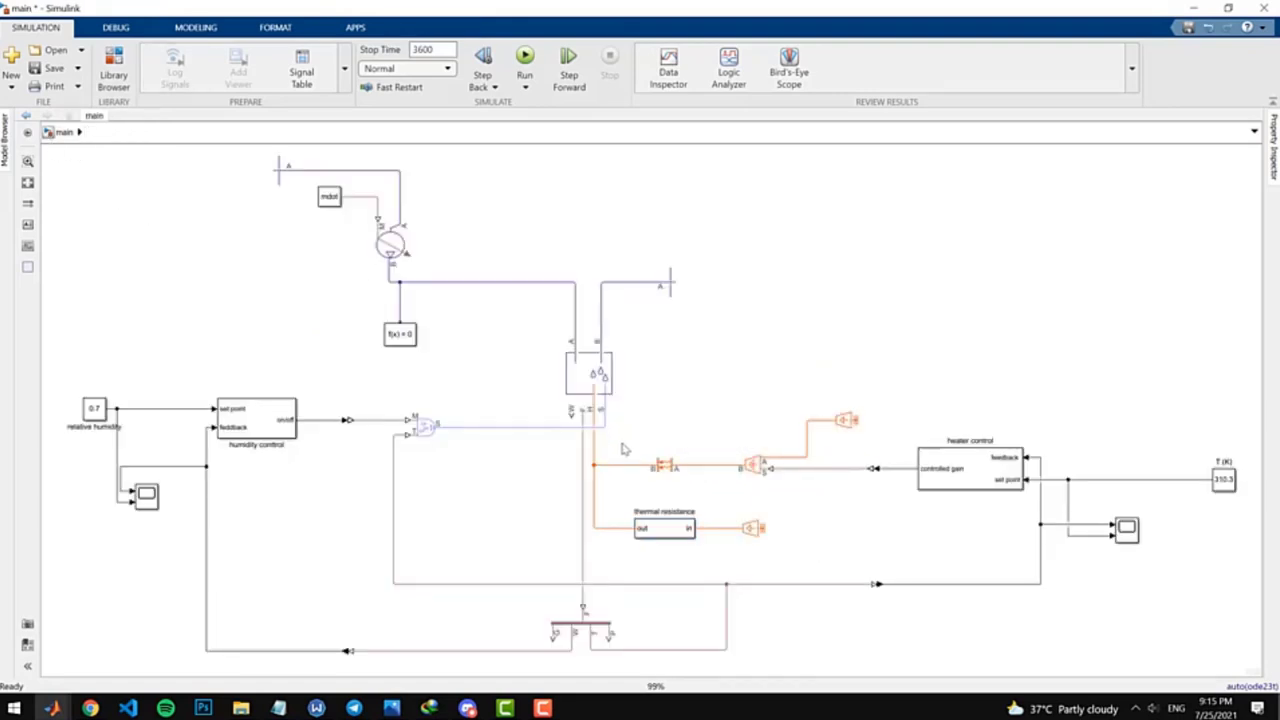
click(655, 467)
click(761, 472)
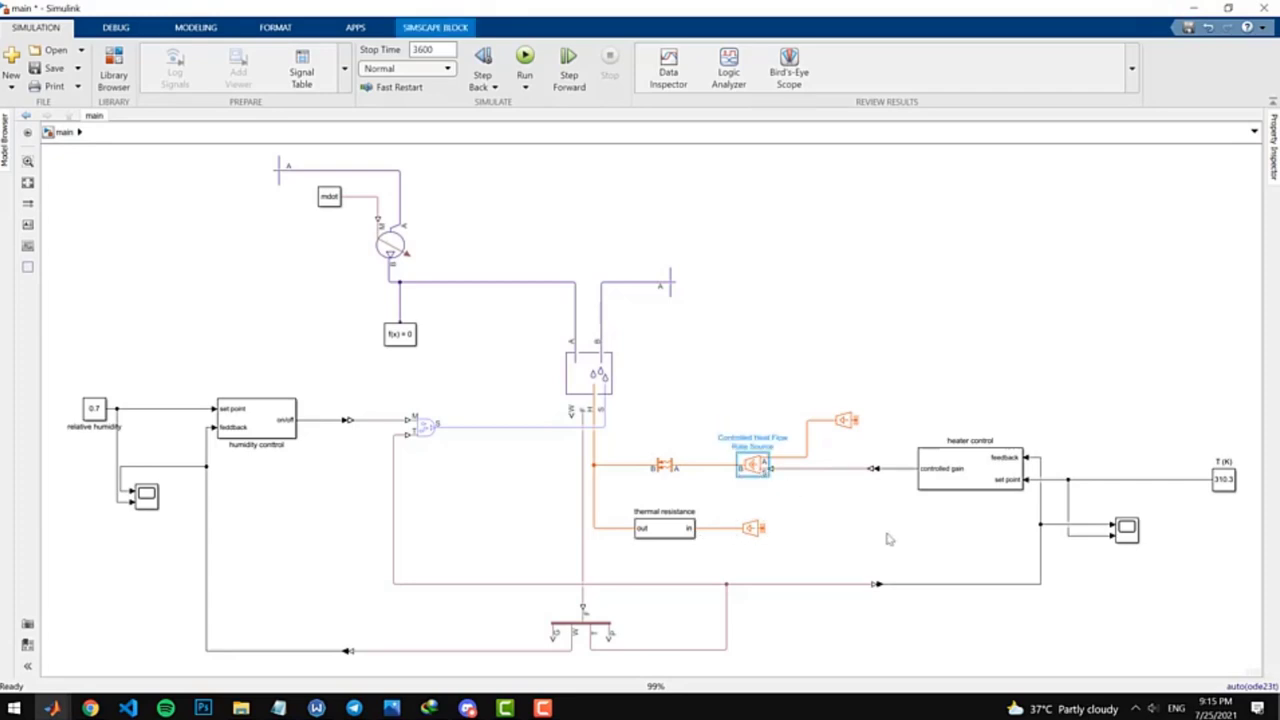
click(835, 511)
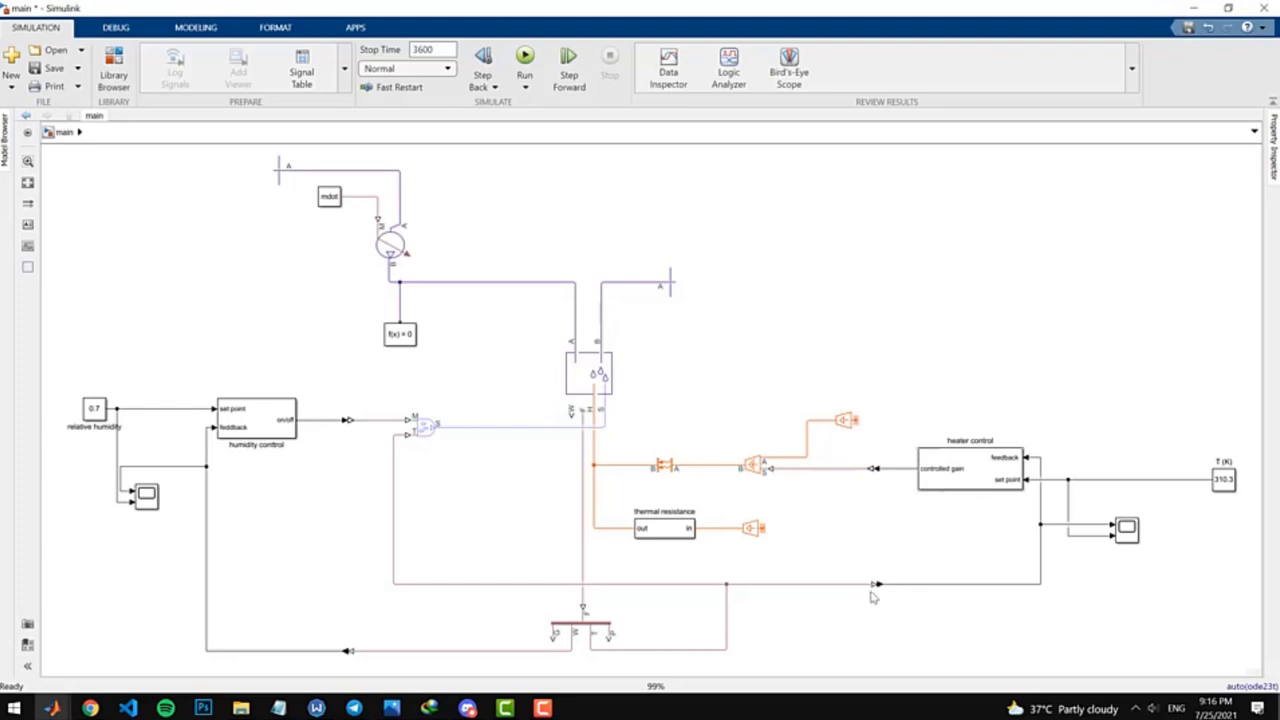
Step: Locate the PS-Simulink Converter on the temperature feedback line and examine the heater control loop it feeds
key(ctrl+v)
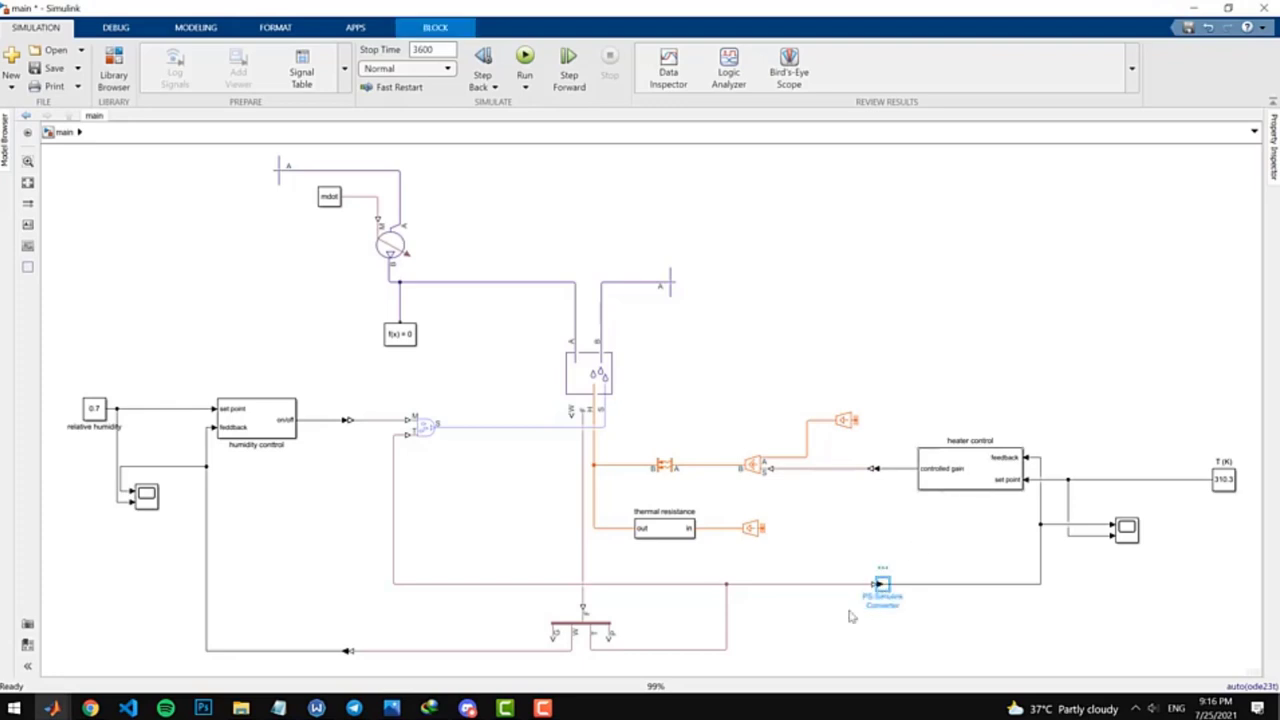
key(ctrl+z)
key(ctrl+y)
key(Delete)
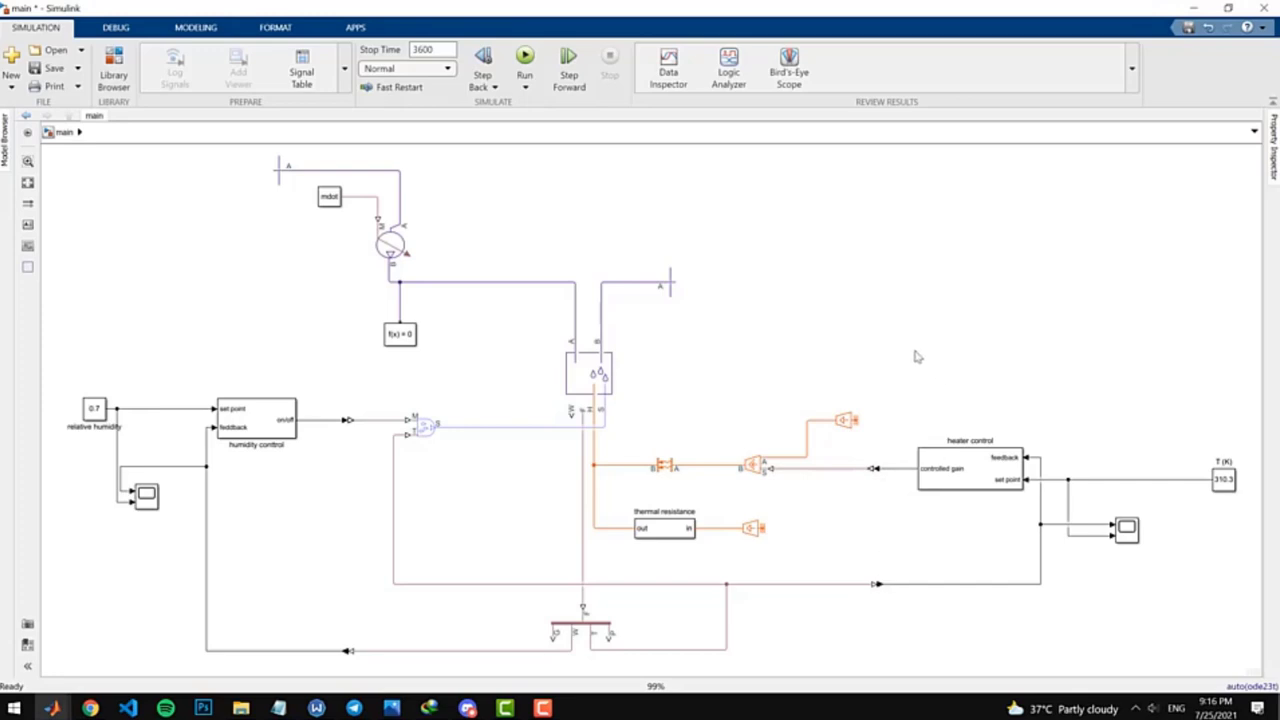
drag(914, 350, 1238, 594)
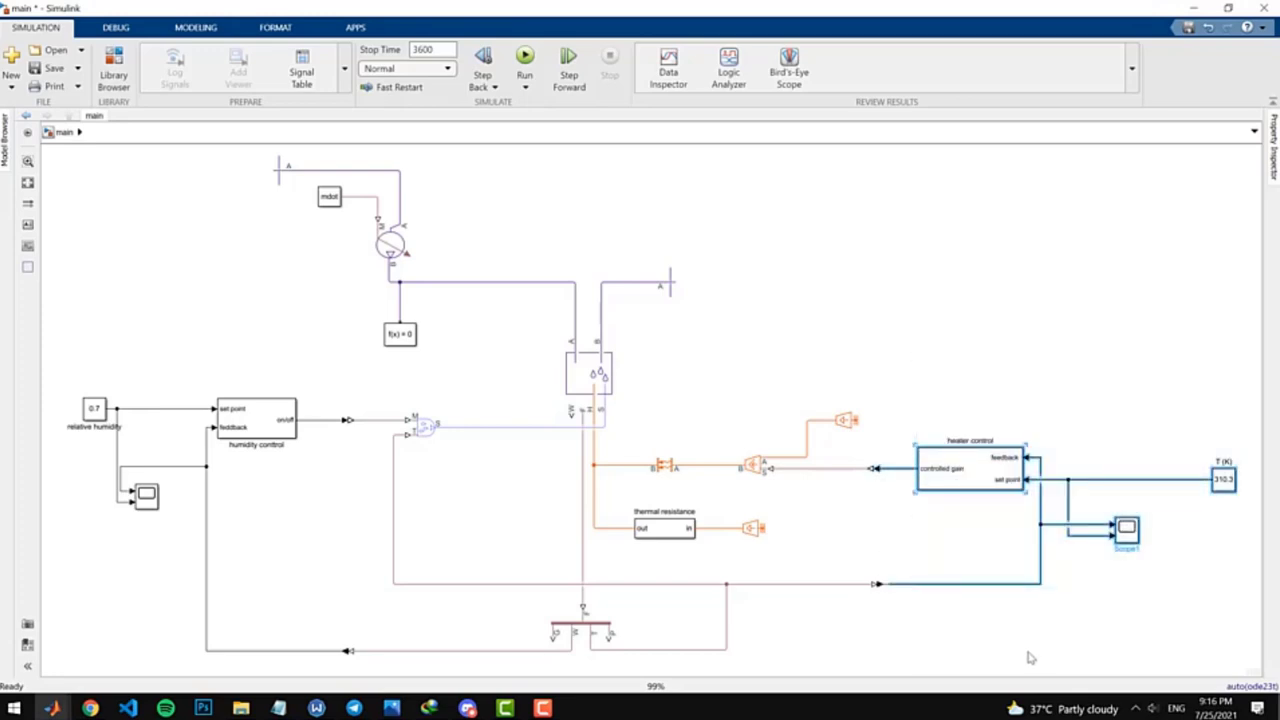
click(1029, 657)
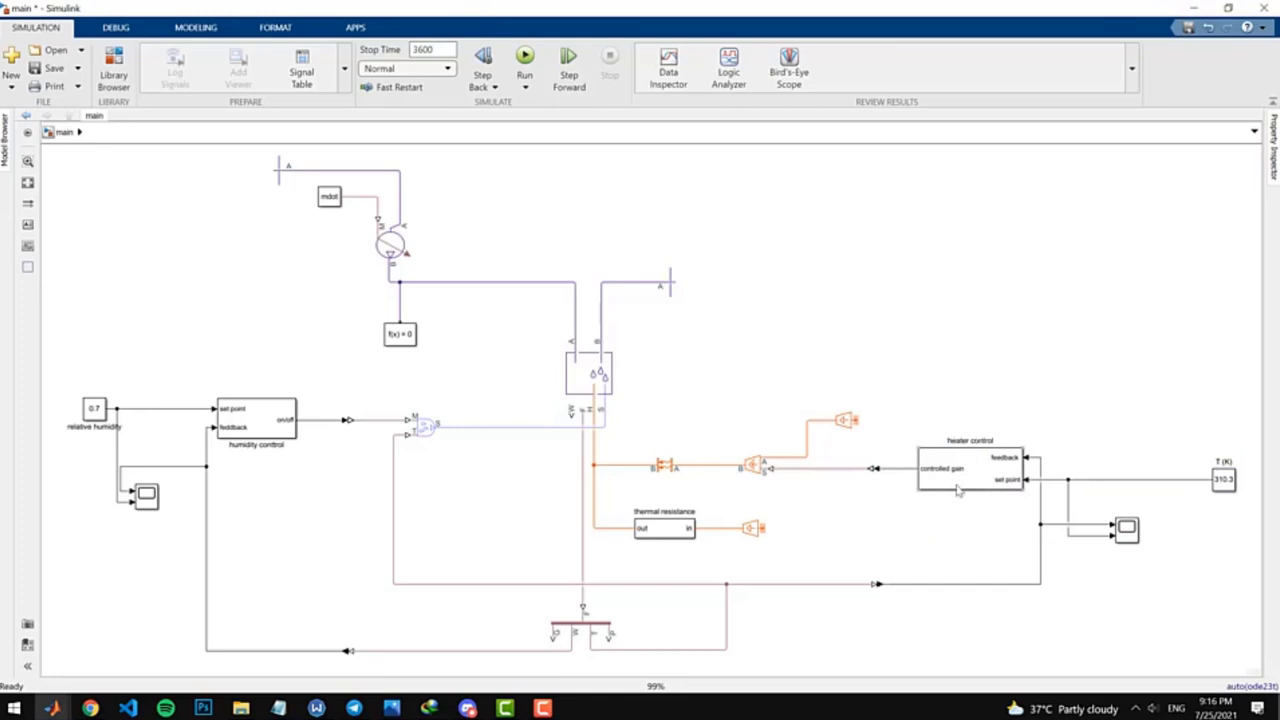
Step: Open the heater control subsystem and trace the signal from the sum block through the PID Controller to the Heater Delay
double_click(958, 490)
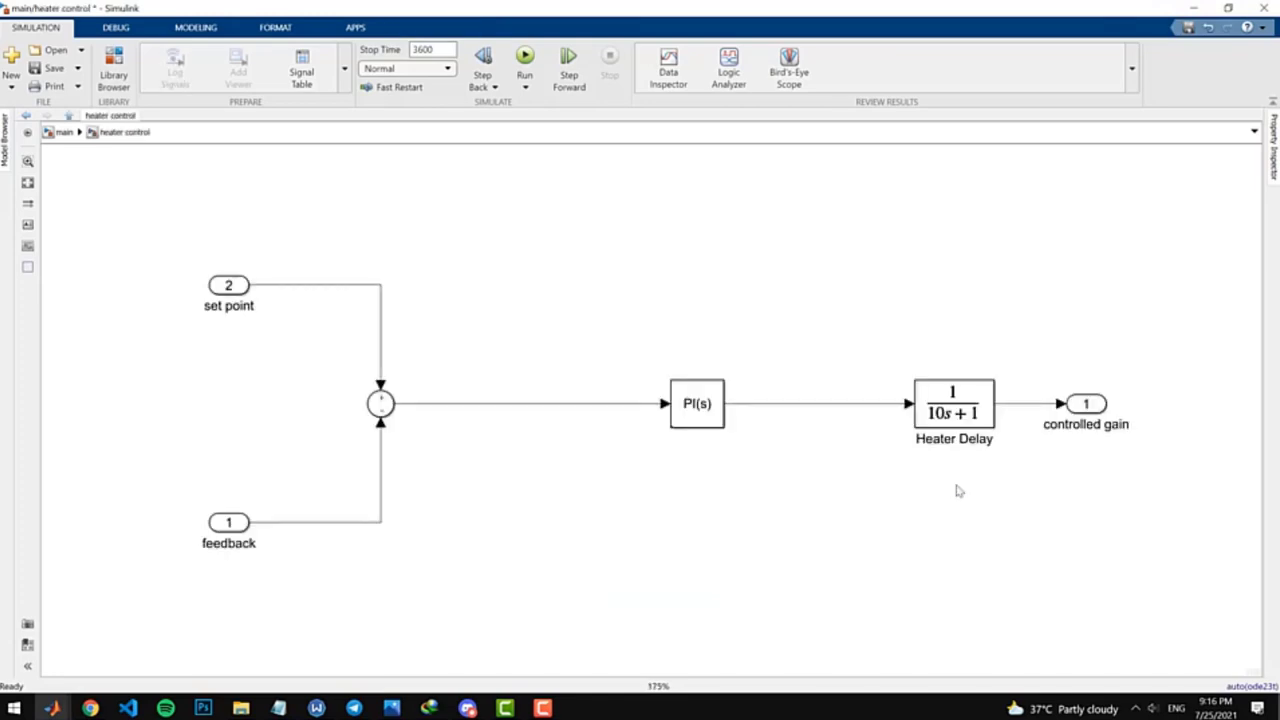
click(370, 390)
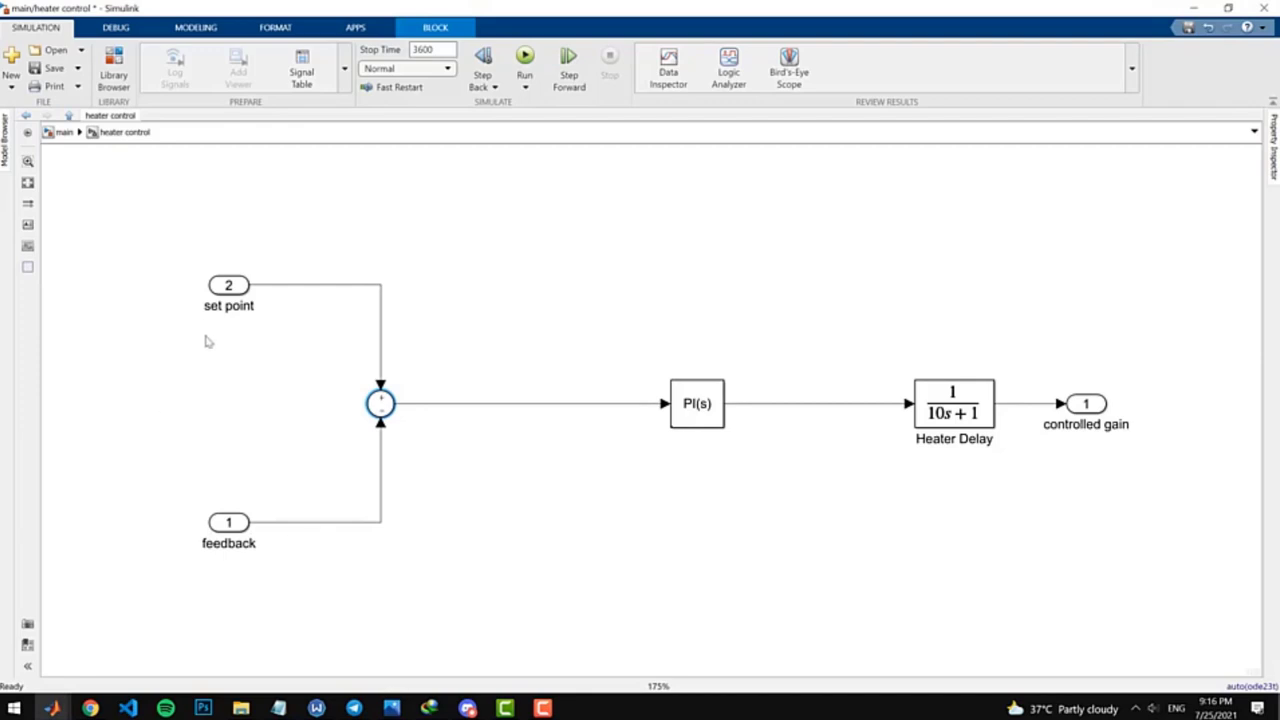
click(518, 405)
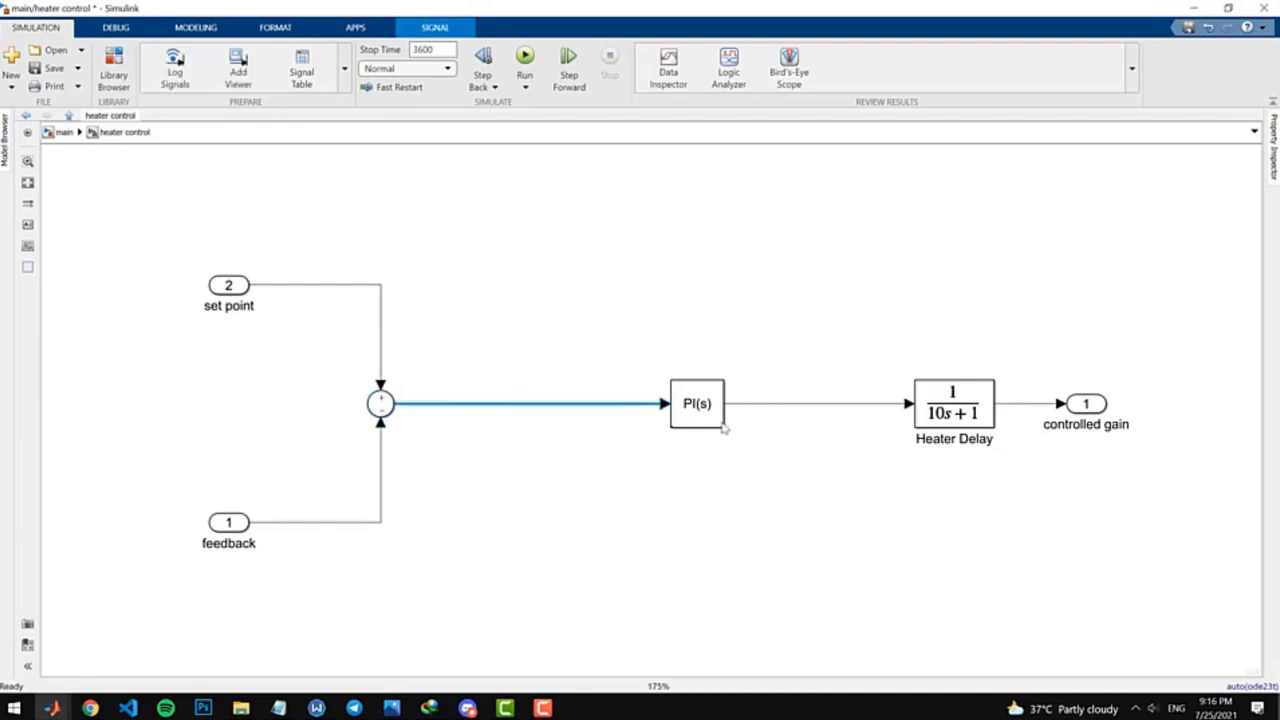
click(687, 420)
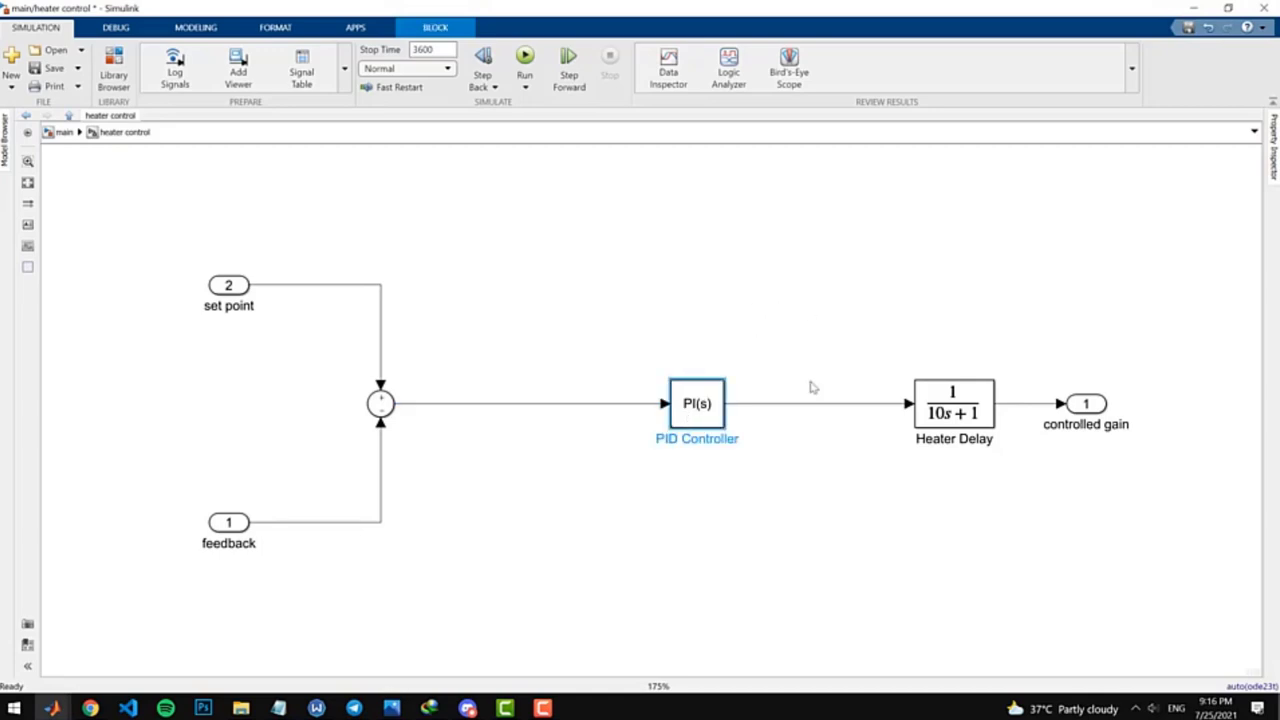
click(770, 405)
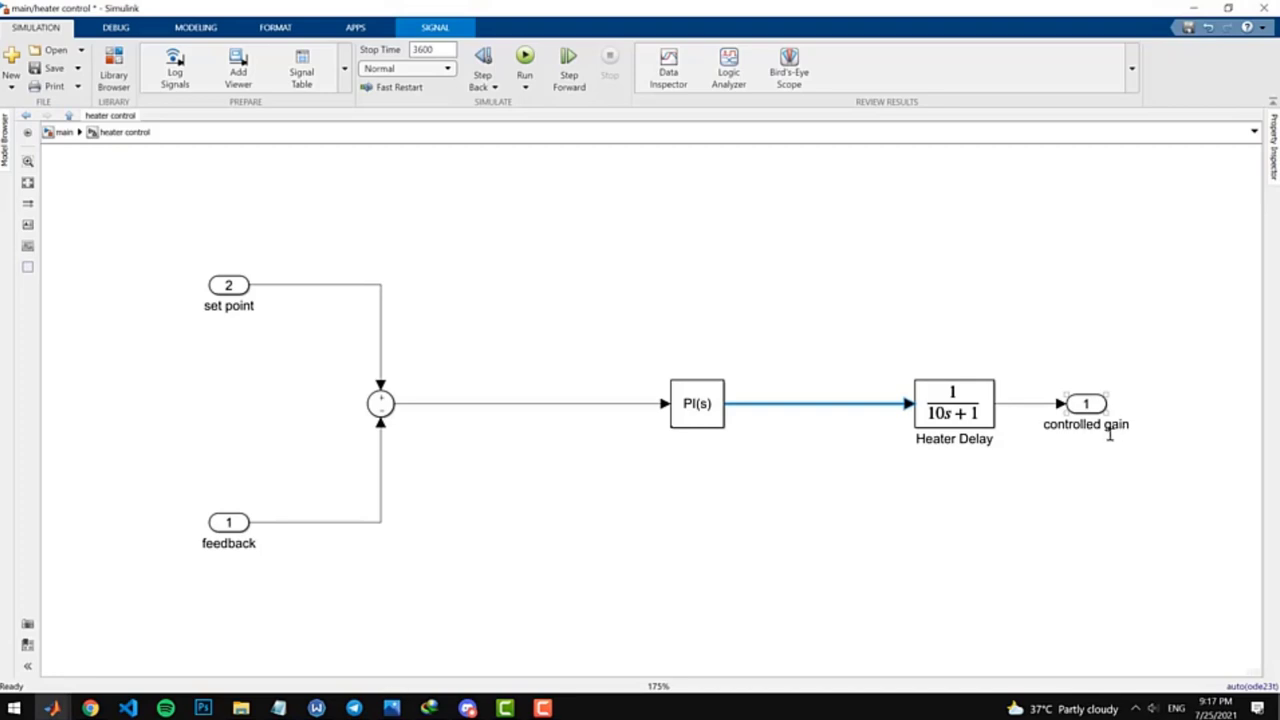
click(870, 322)
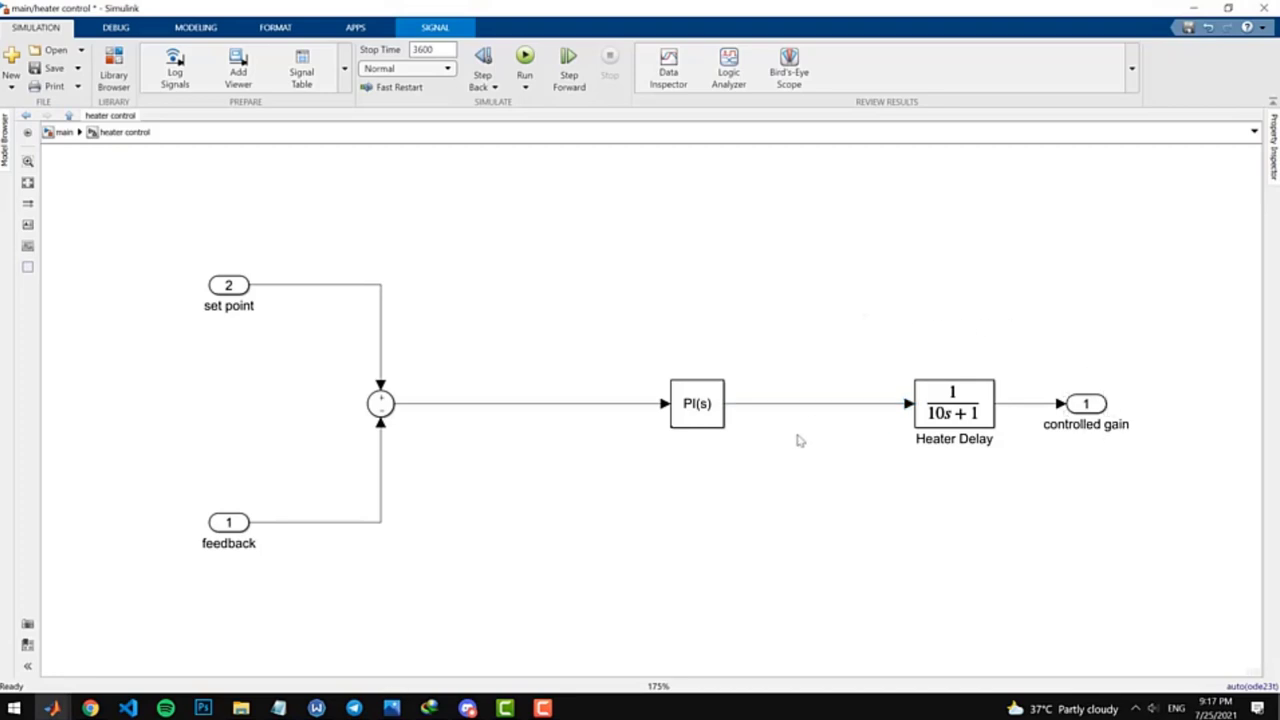
Step: Review the PID Controller's parameters, including its proportional and integral gains, and close them without changes
click(706, 412)
double_click(706, 412)
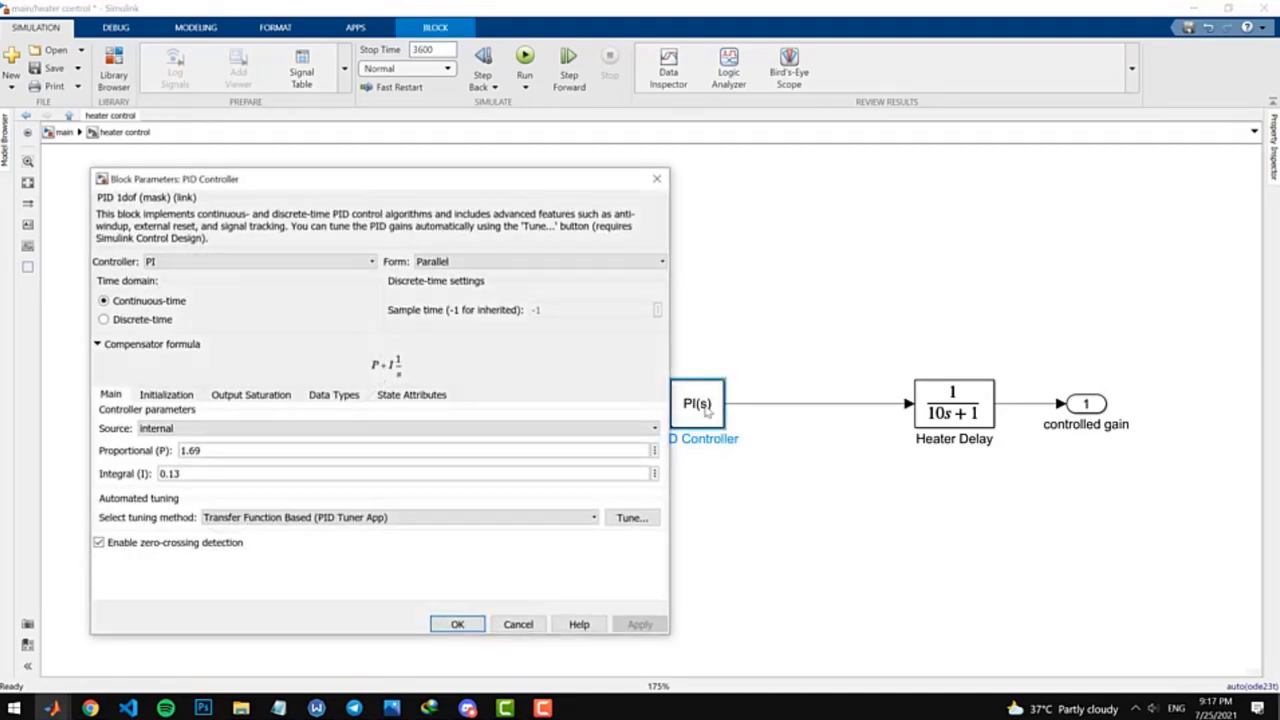
drag(369, 170, 630, 179)
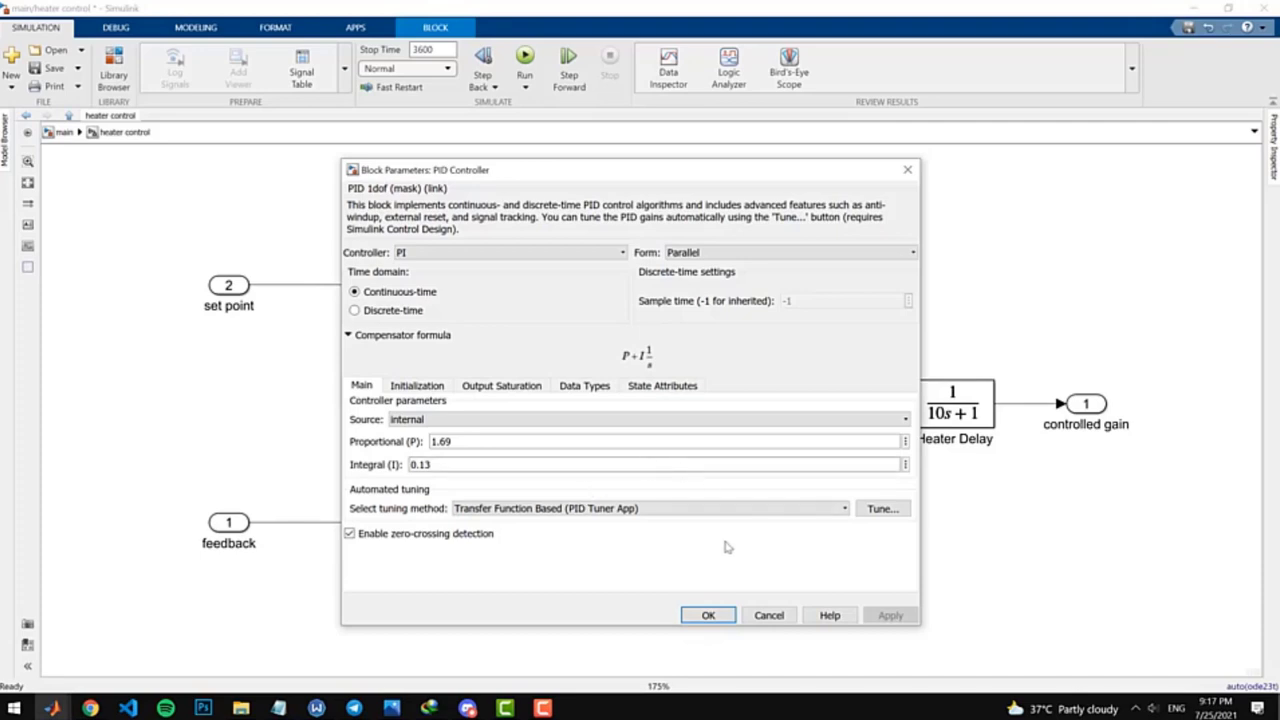
click(771, 615)
click(732, 574)
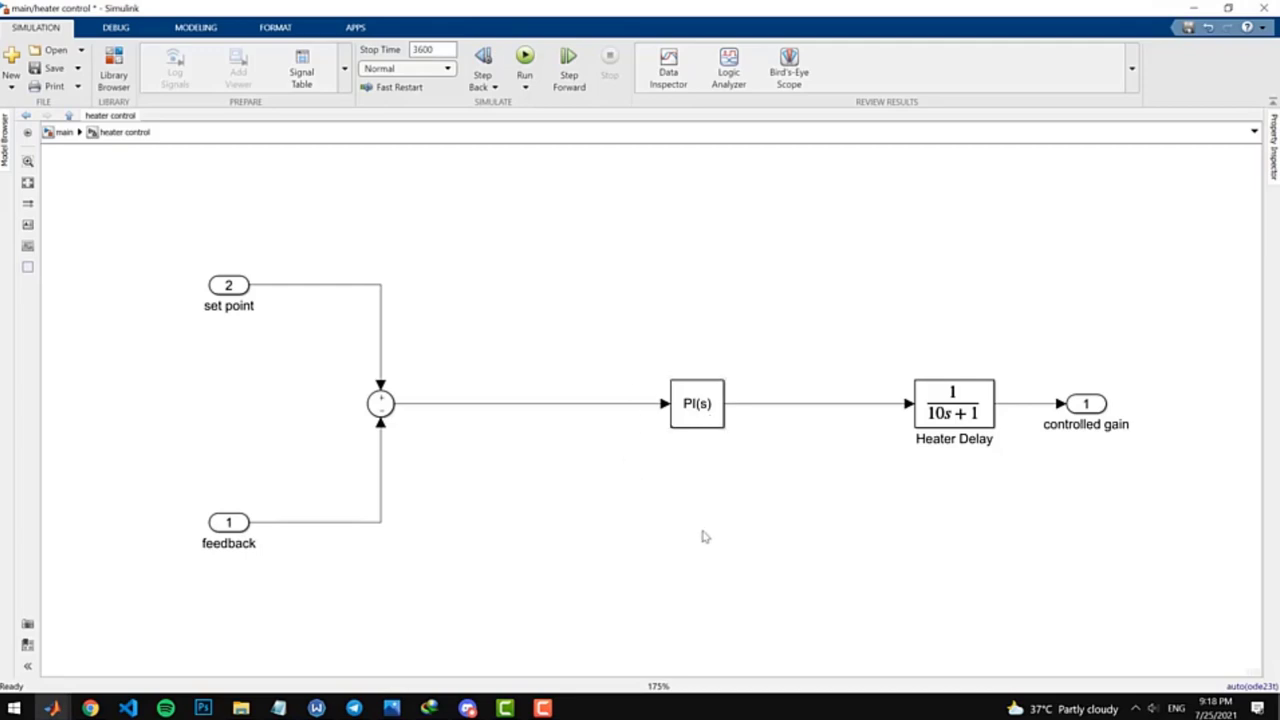
Step: Reopen the PID Controller's parameters and check its automated tuning option
click(686, 418)
double_click(686, 418)
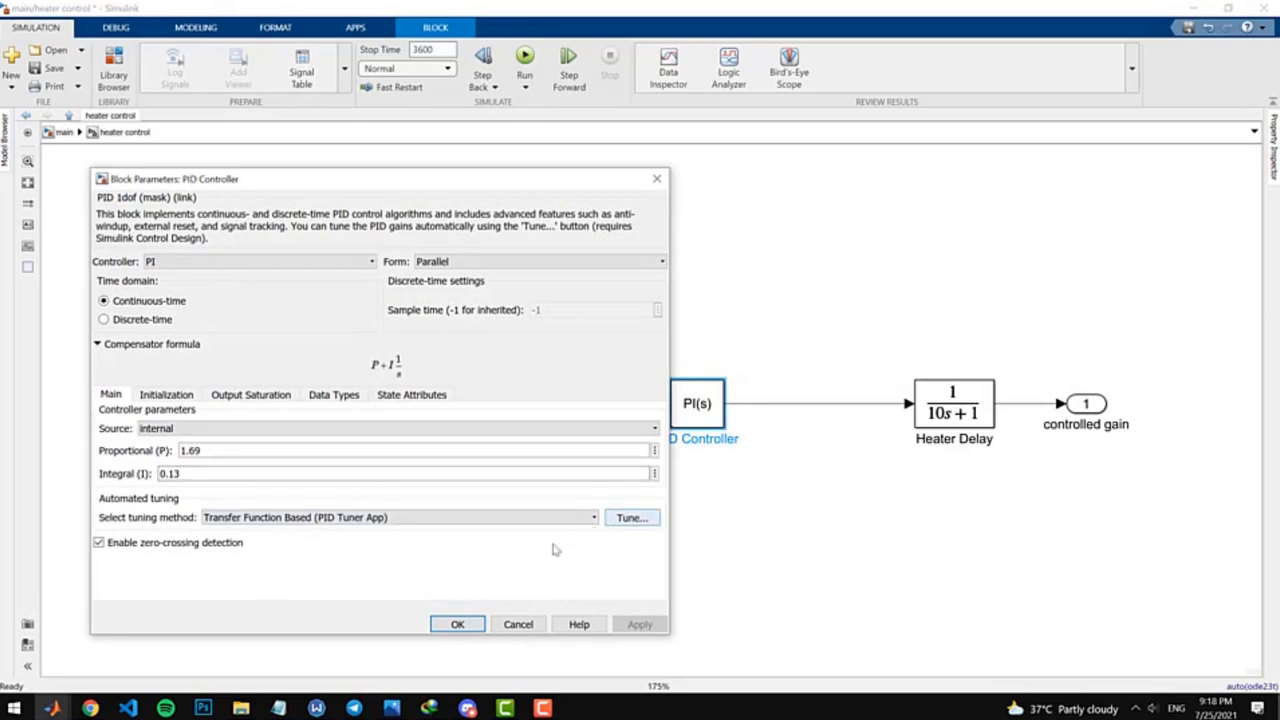
click(457, 624)
click(703, 560)
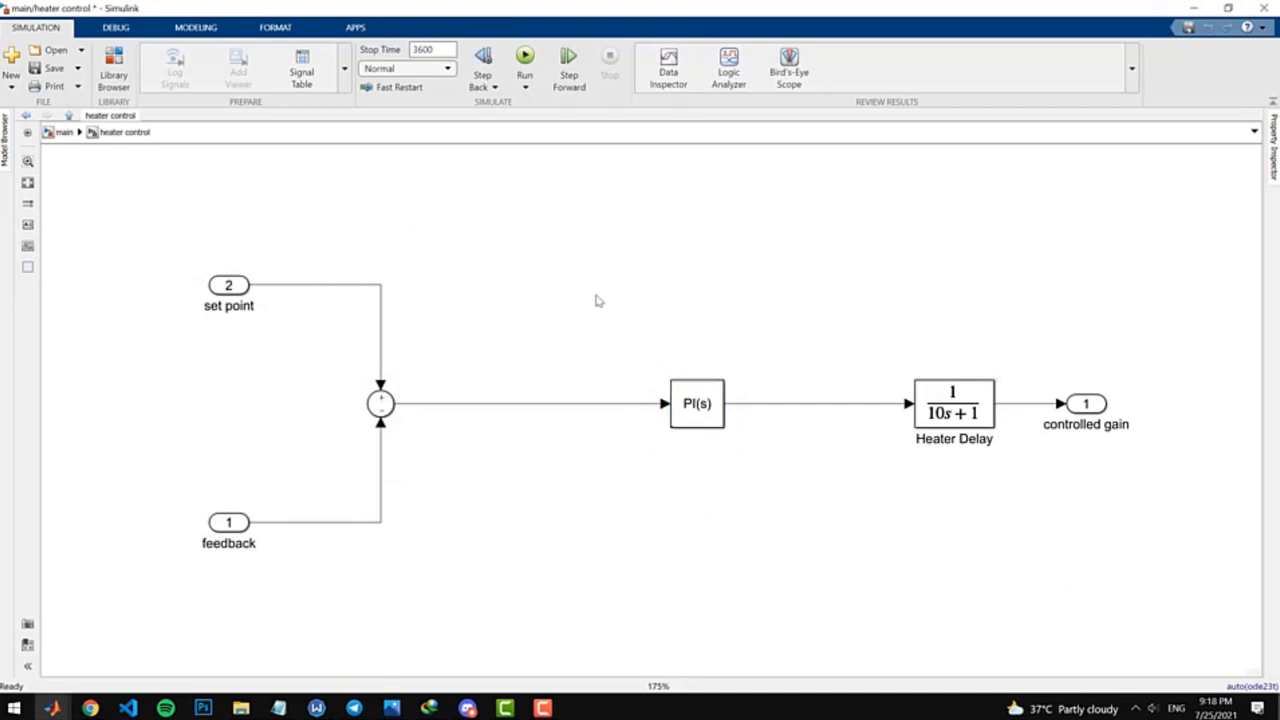
Step: Return to the top-level model and identify the Controlled Moisture Source (MA) and the Controlled Heat Flow Rate Source
click(60, 133)
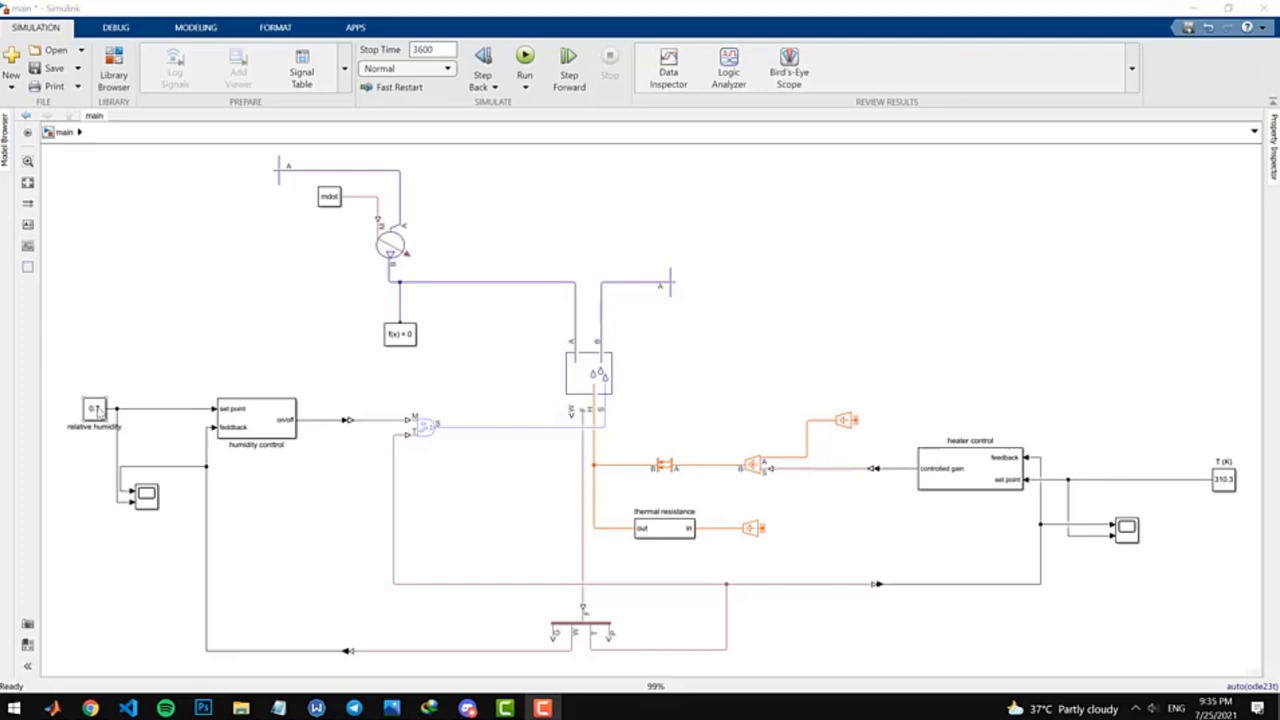
click(425, 424)
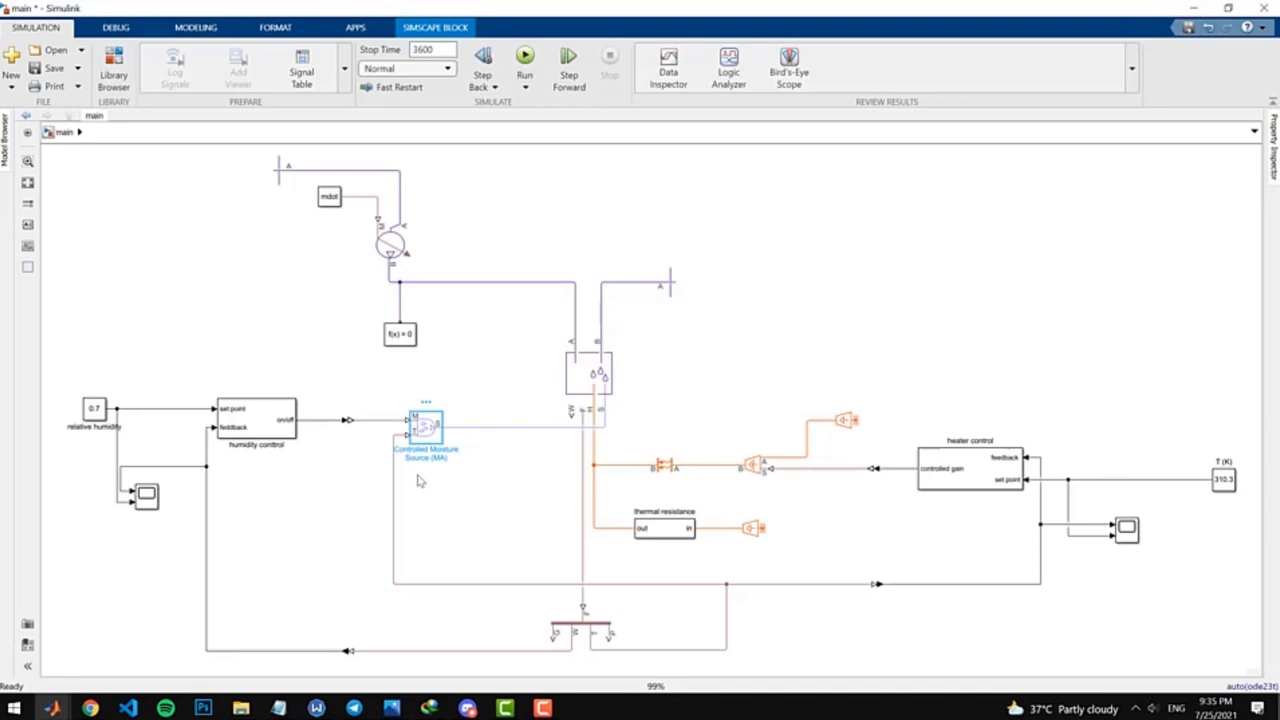
click(419, 481)
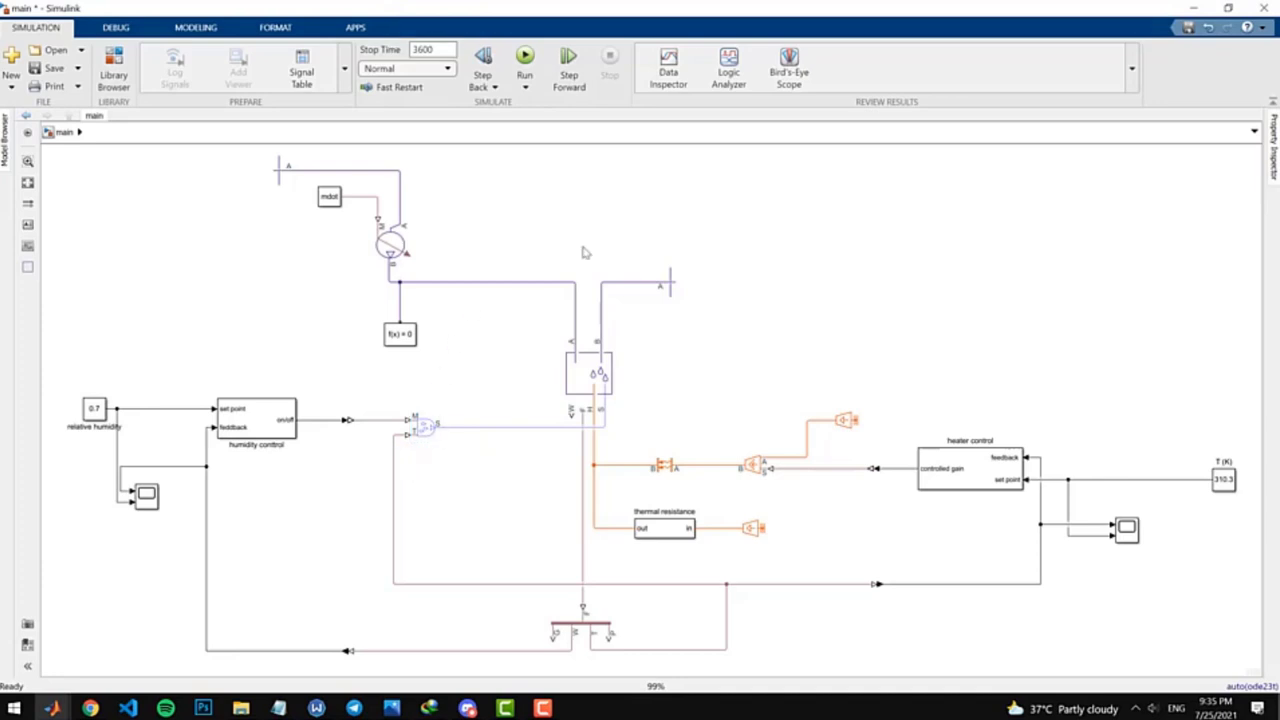
click(755, 468)
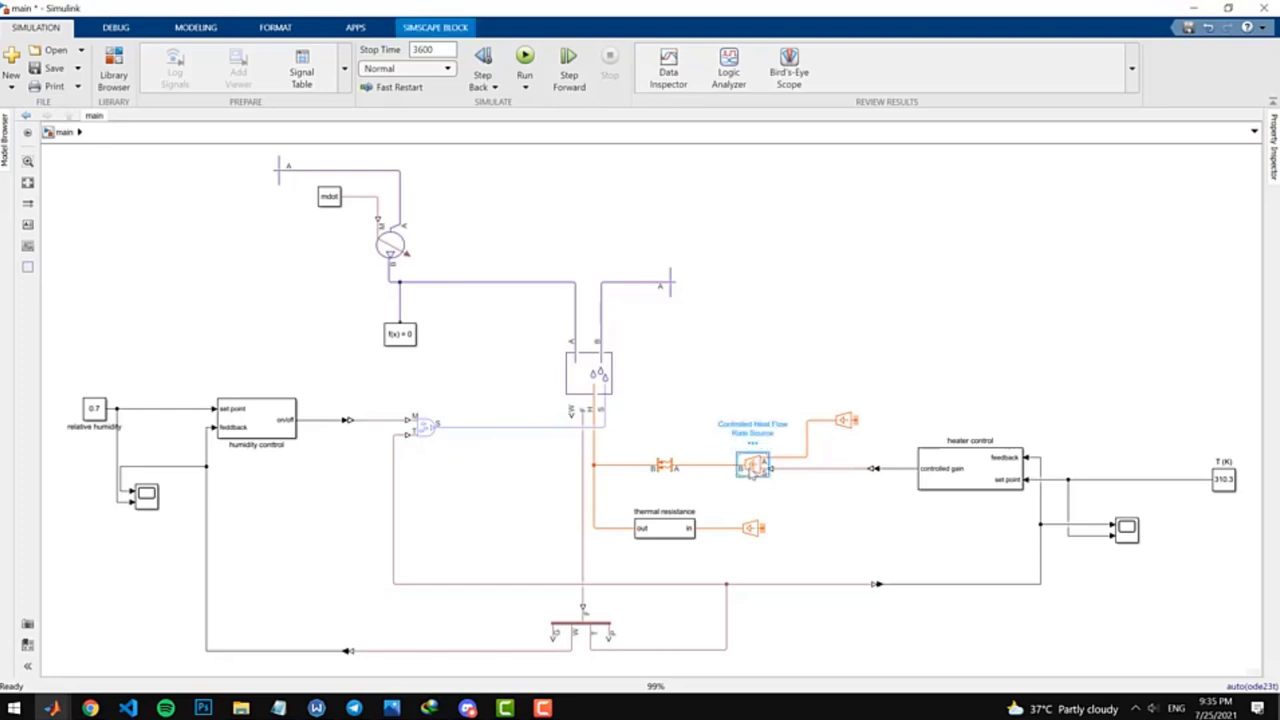
click(789, 514)
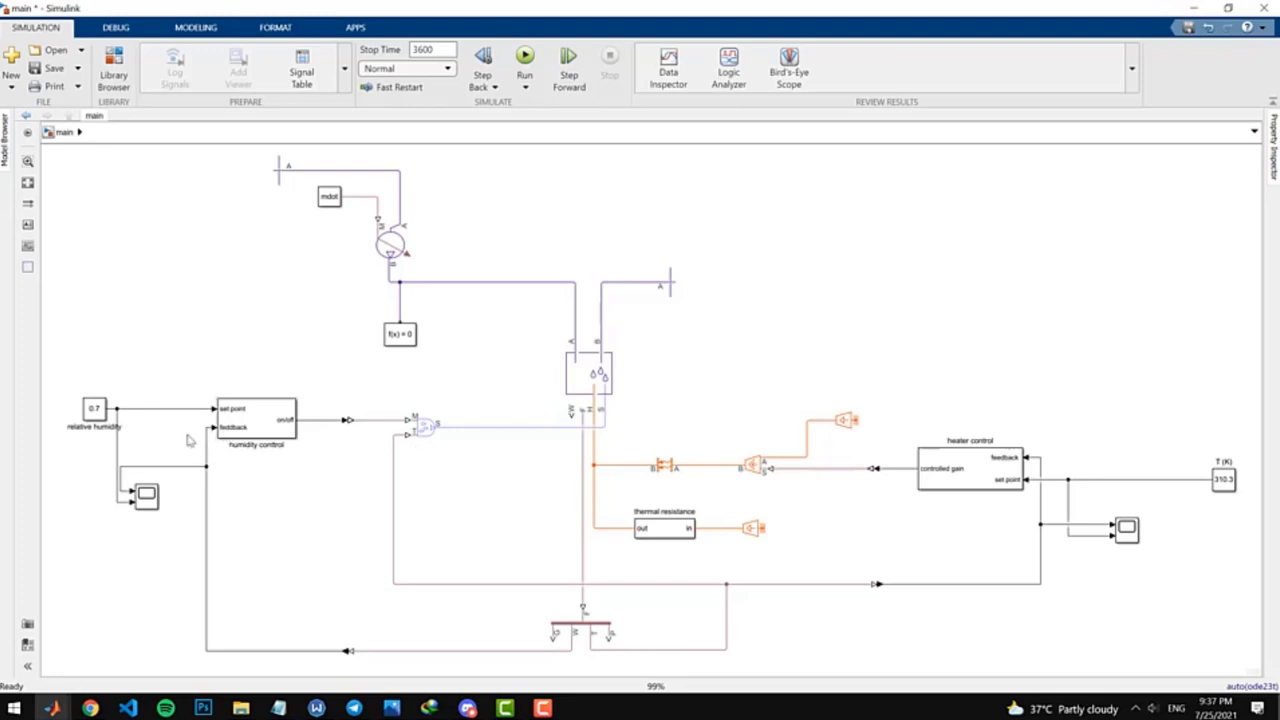
Step: Open the humidity control subsystem and identify the Relay between the sum block and the mass of water gain
double_click(272, 430)
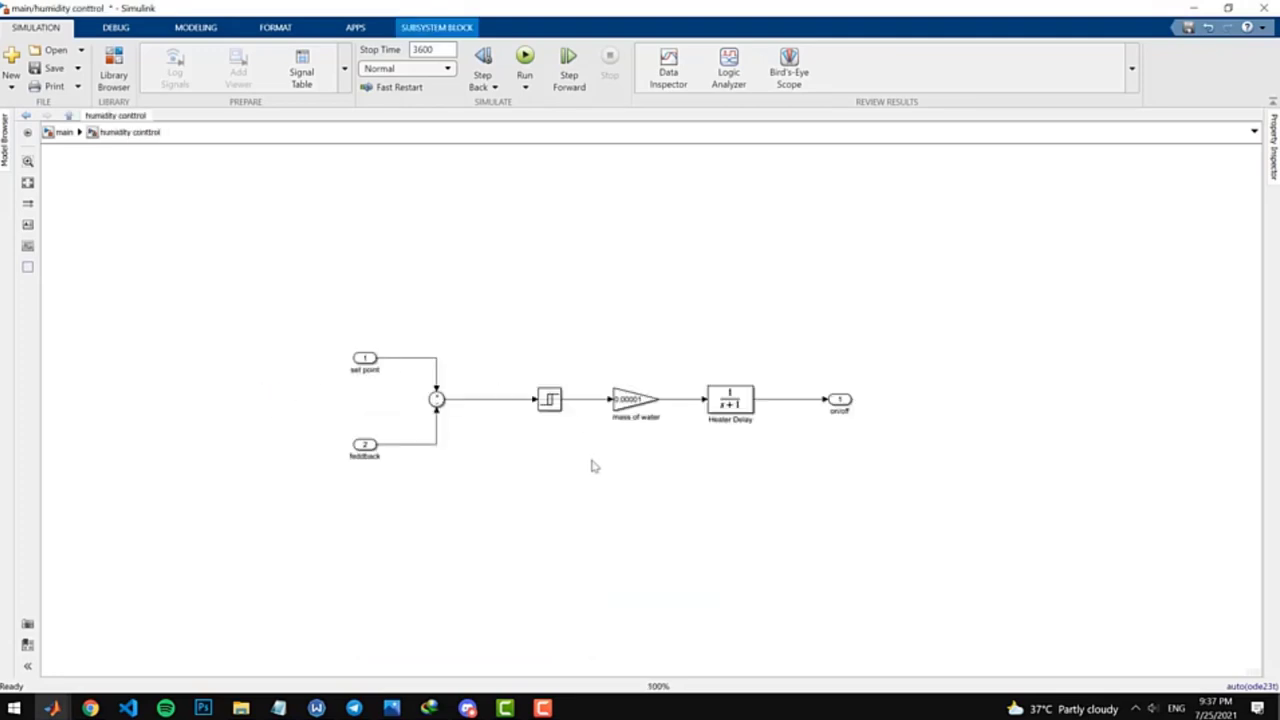
scroll(594, 466, up, 2)
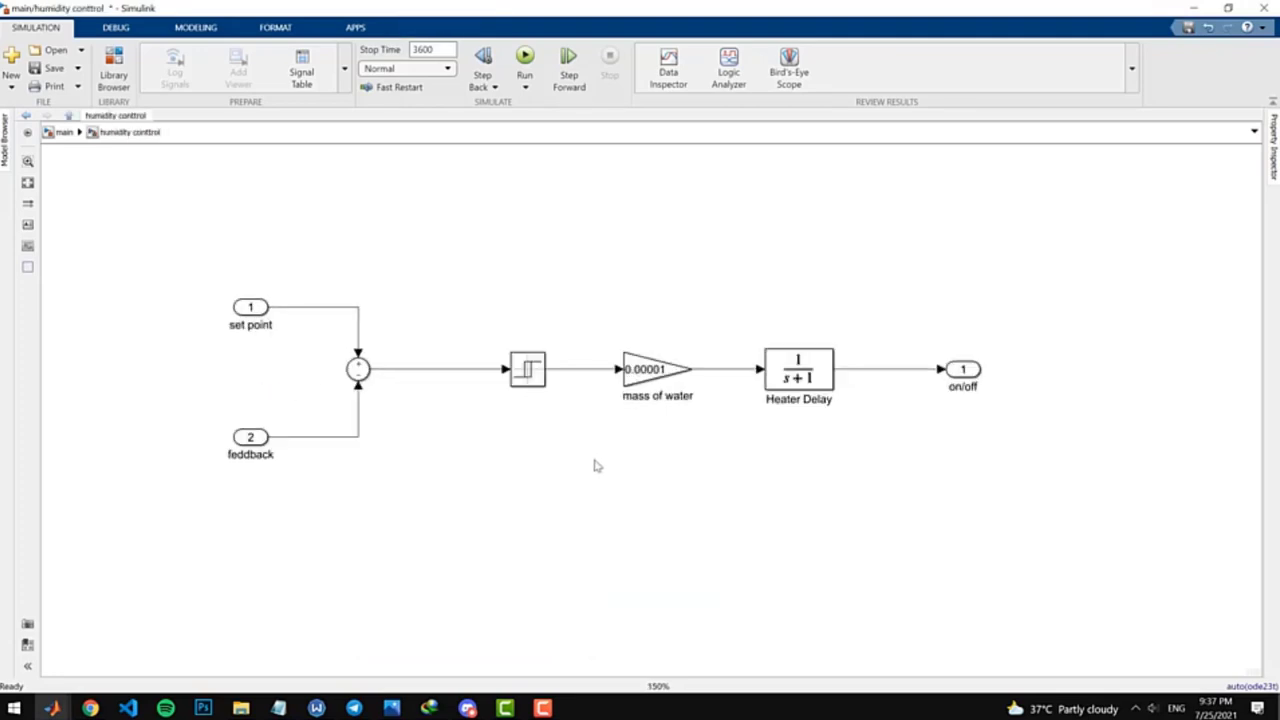
click(531, 386)
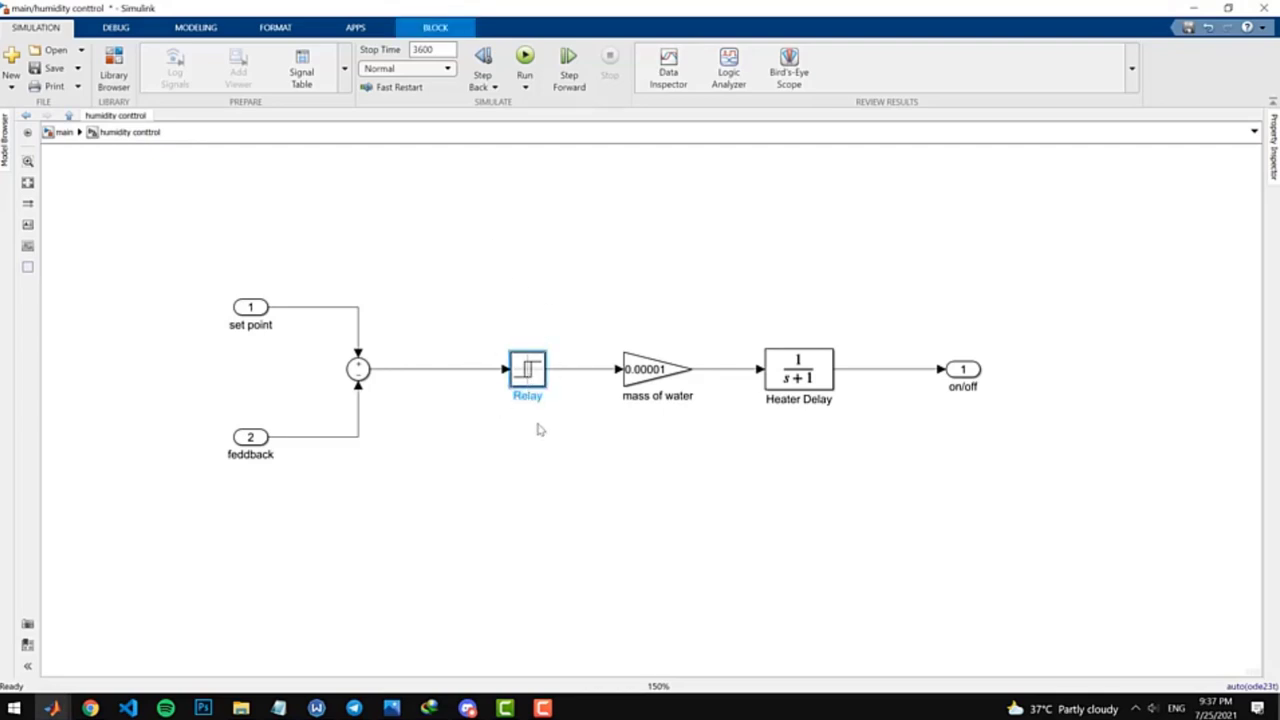
click(535, 424)
click(524, 385)
Step: Review the Relay's switch on and switch off points, then close its parameters without changes
double_click(528, 386)
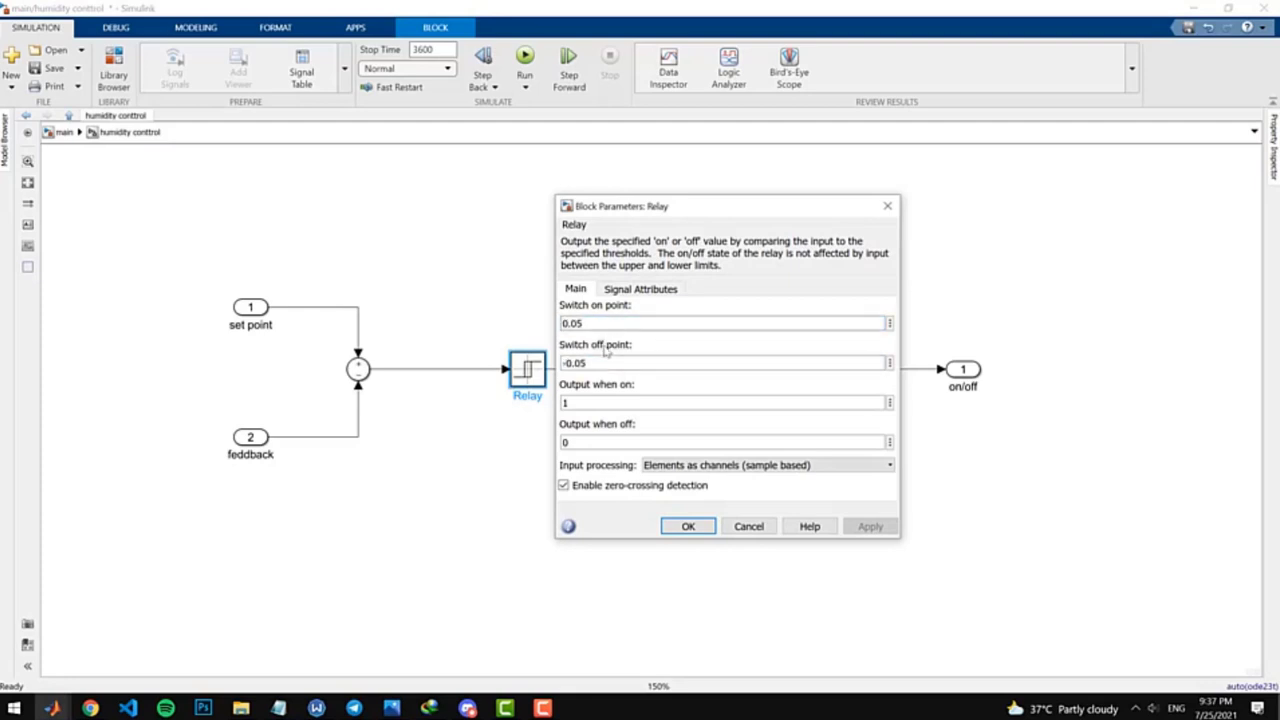
click(600, 362)
click(603, 325)
click(615, 362)
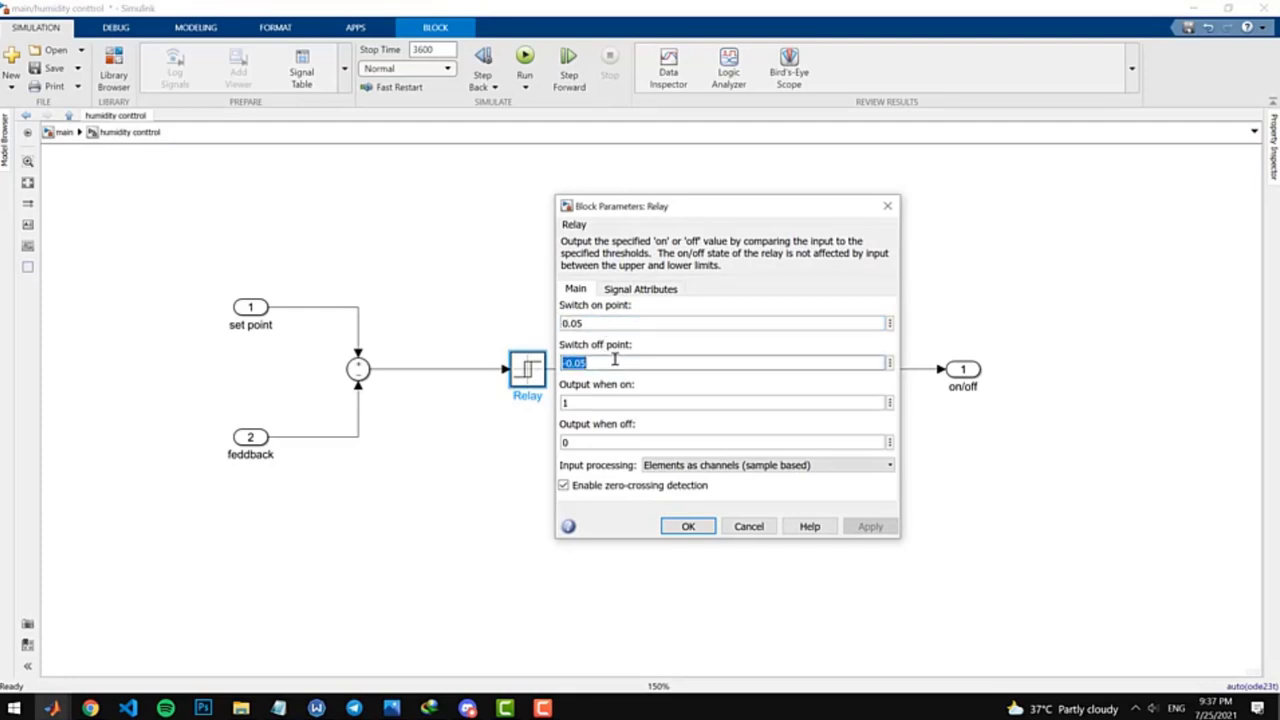
click(615, 322)
click(688, 526)
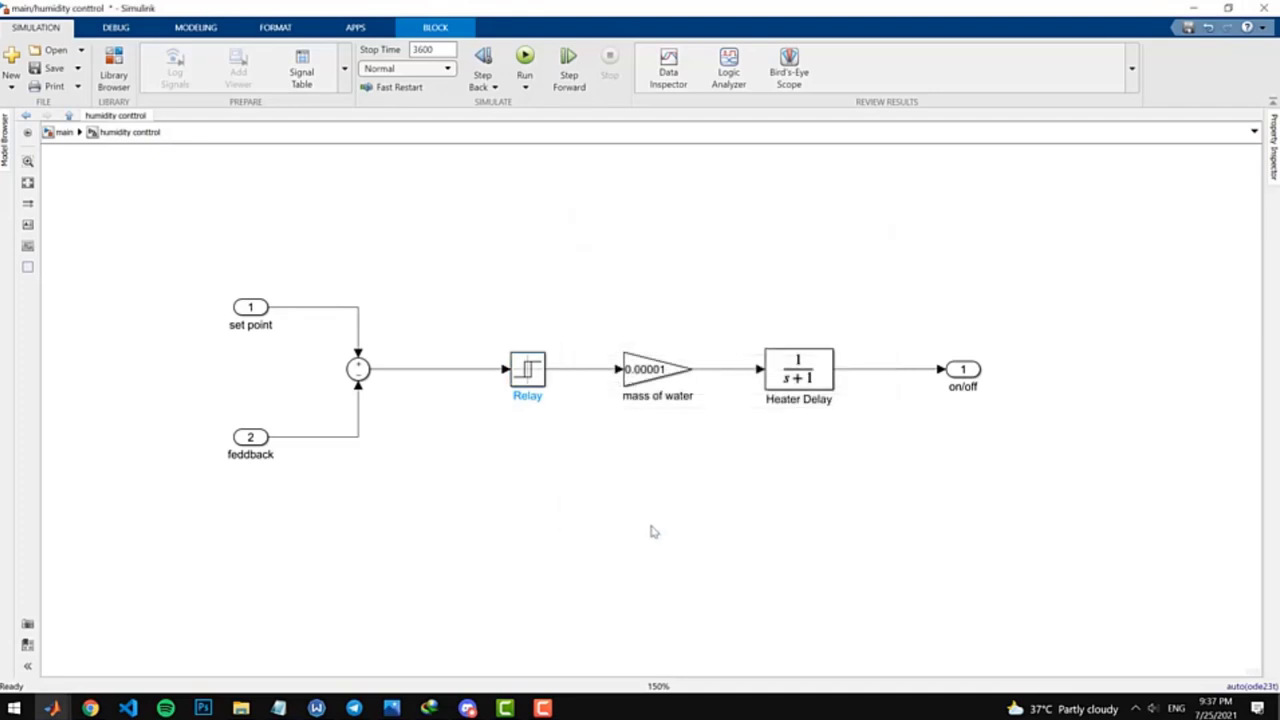
click(651, 530)
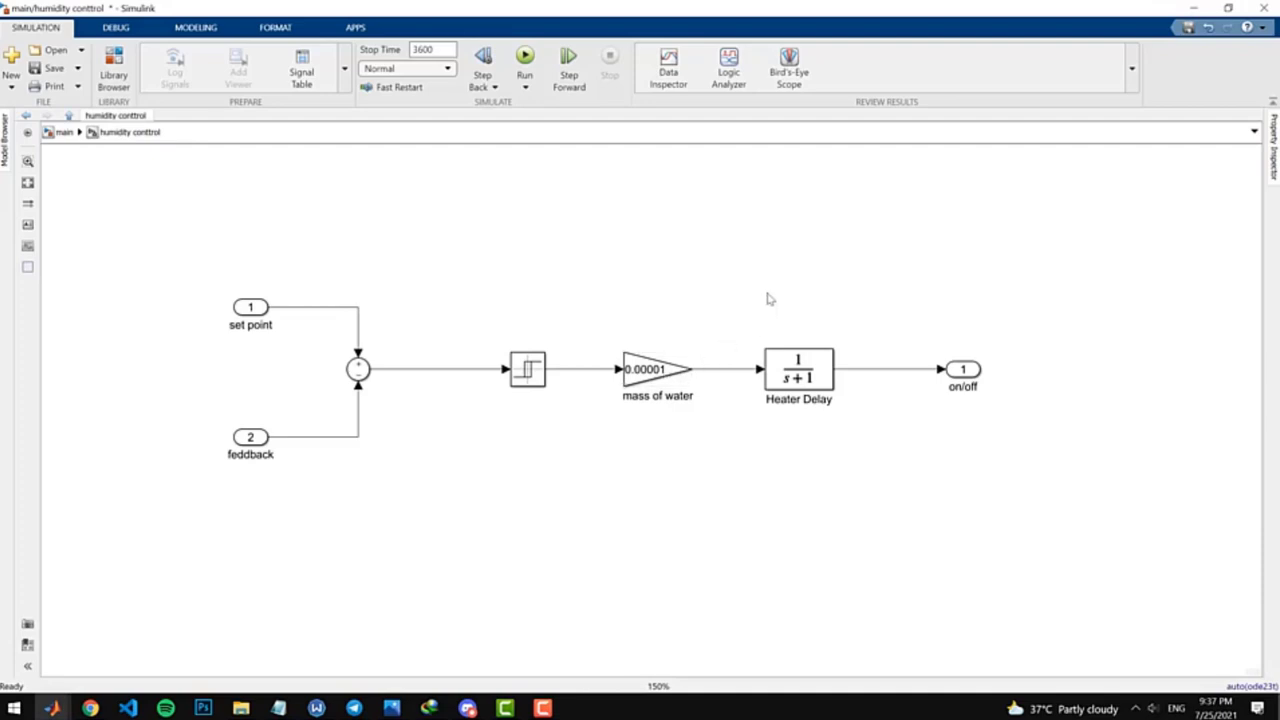
Step: Identify the Heater Delay block in the humidity control subsystem and return to the top-level model
click(803, 380)
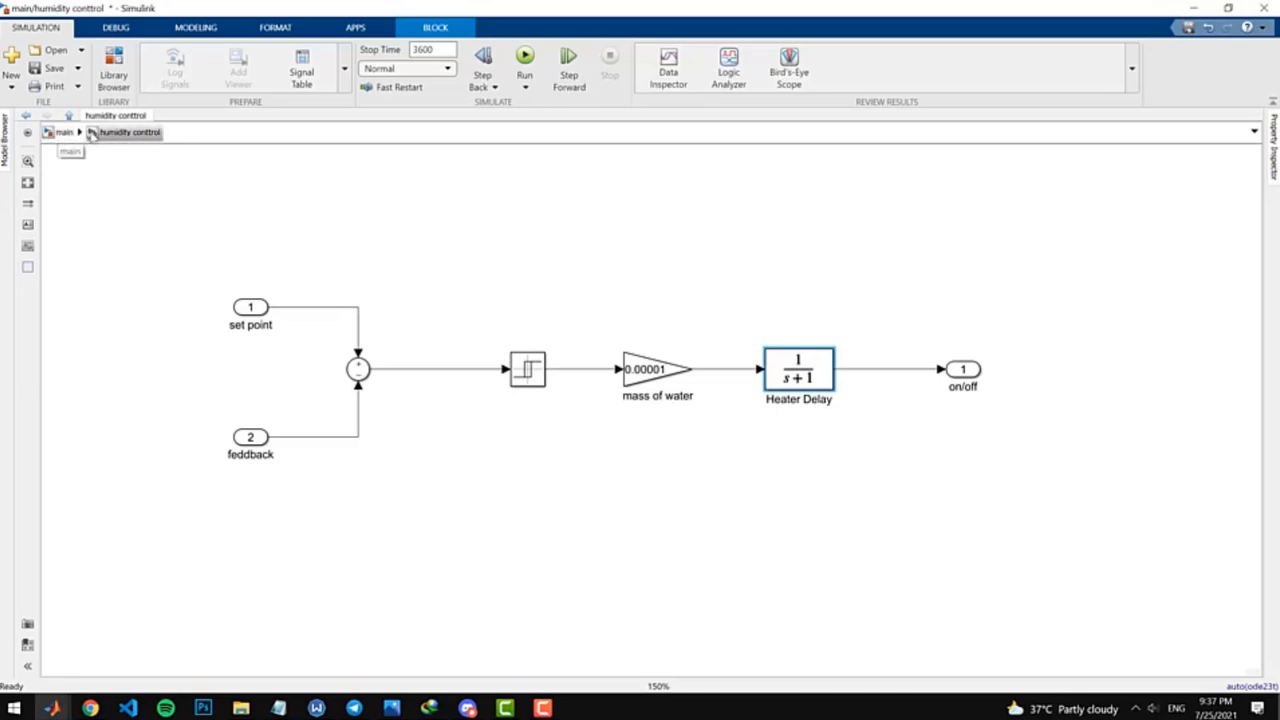
click(58, 136)
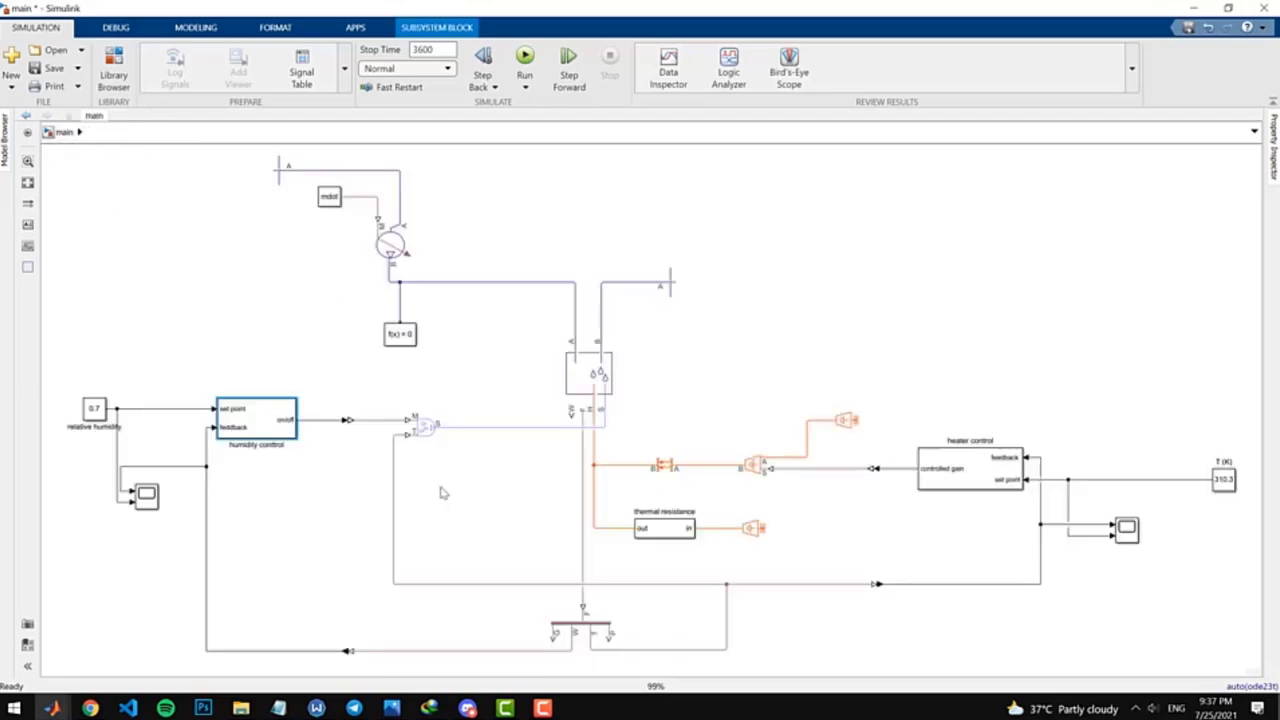
click(470, 529)
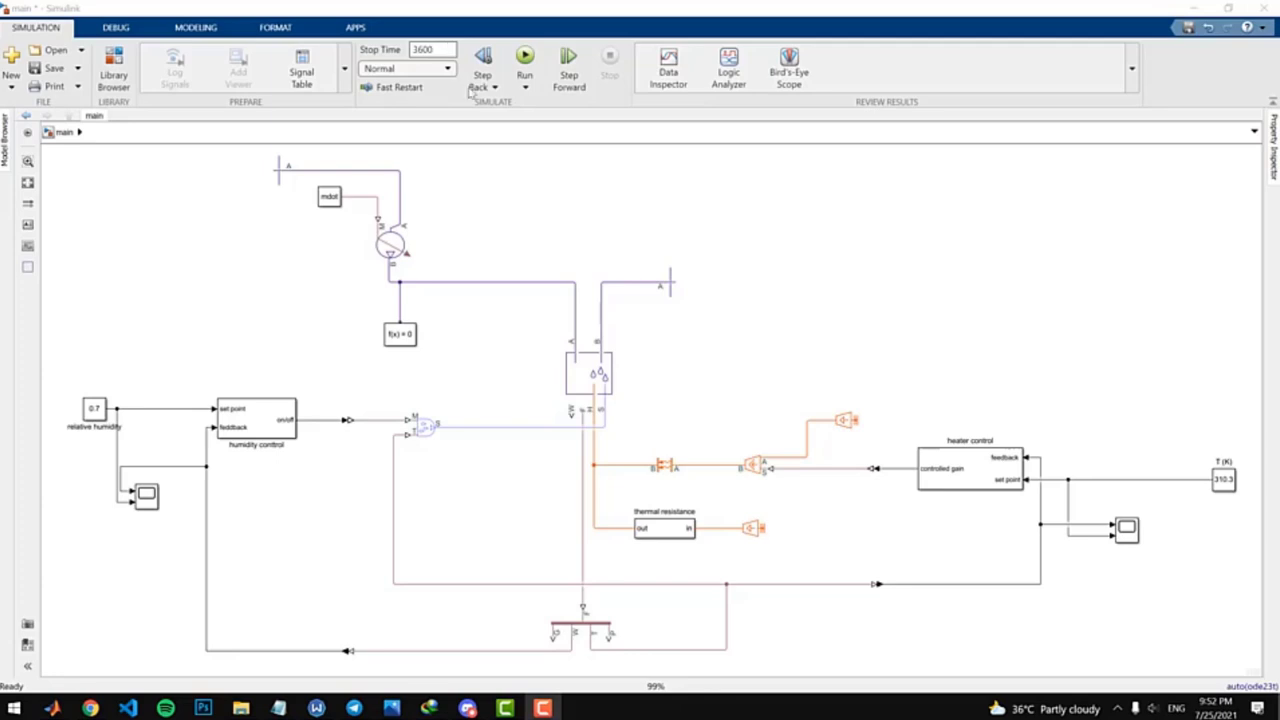
Step: Run the simulation, examine the temperature response against its set point in the heater feedback scope, and close the scope
click(525, 70)
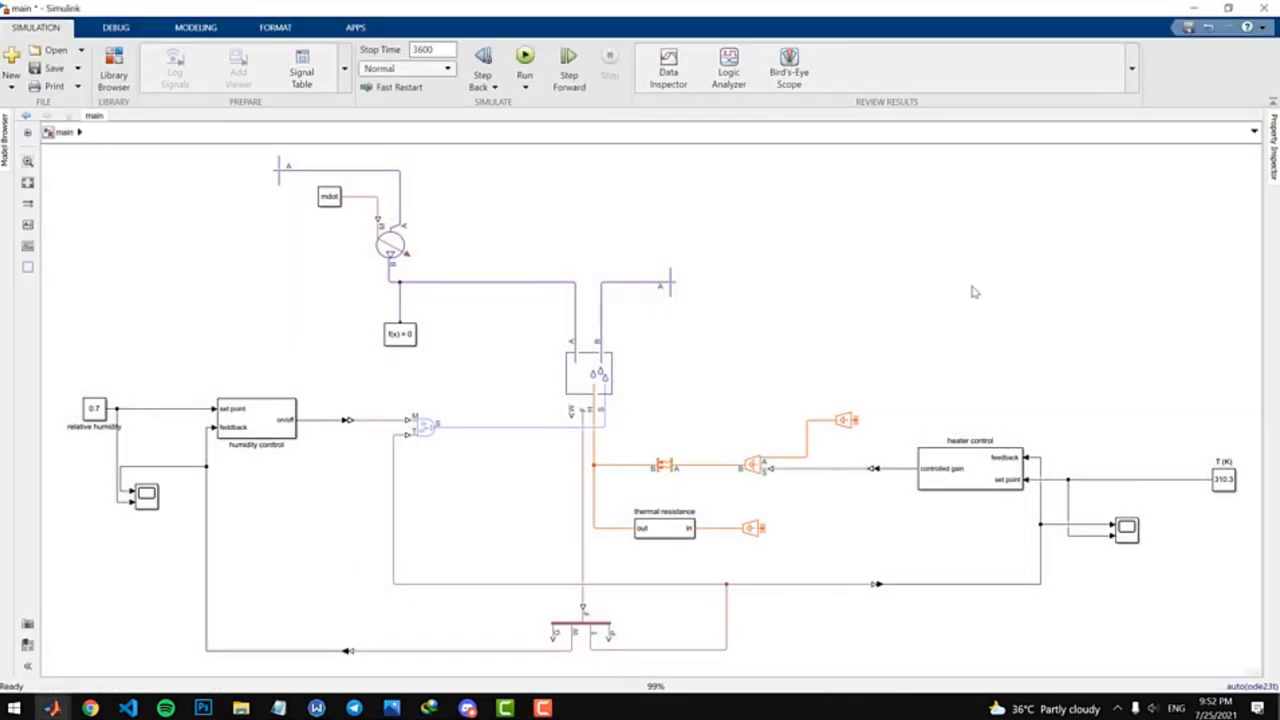
double_click(1127, 529)
click(1228, 8)
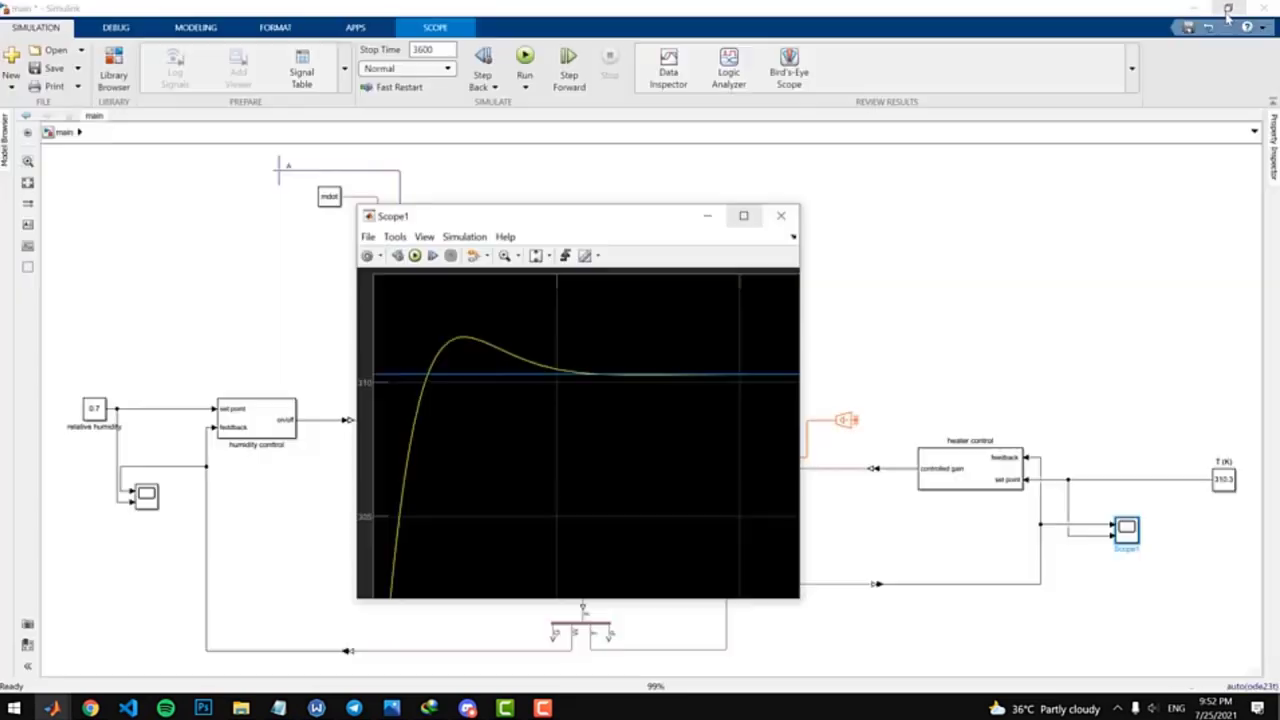
drag(602, 205, 767, 259)
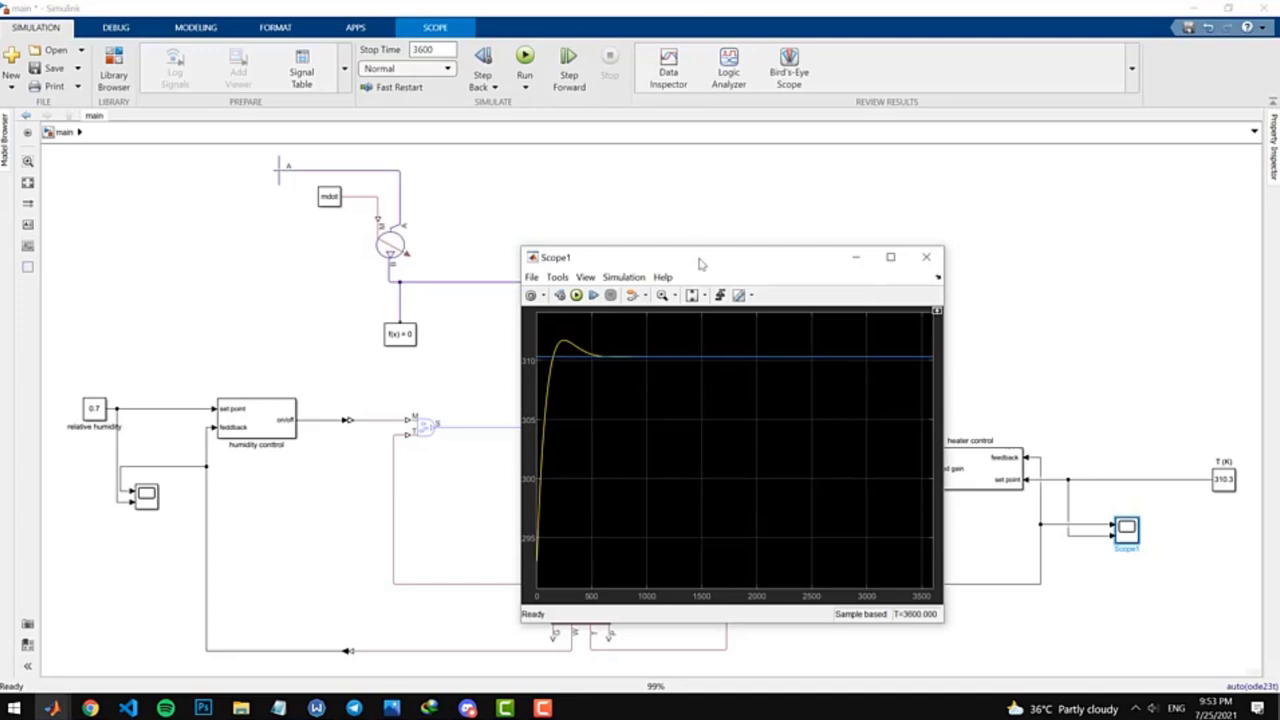
drag(700, 258, 571, 237)
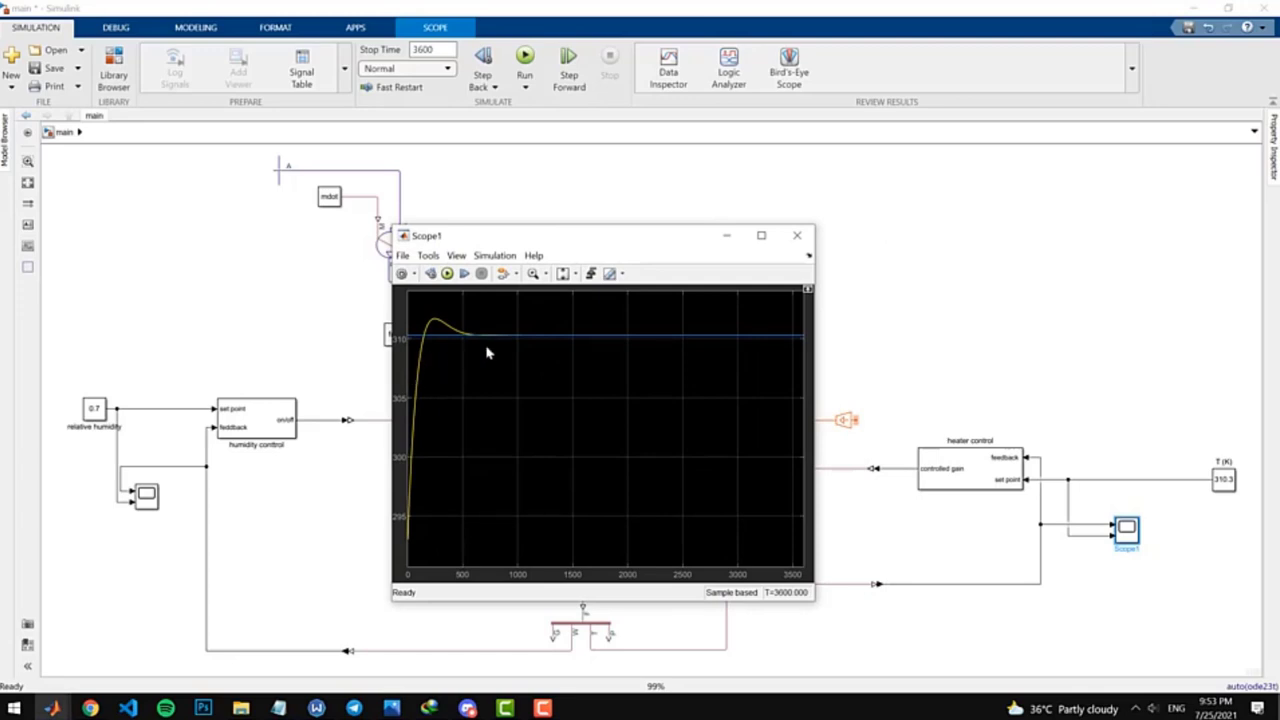
click(796, 237)
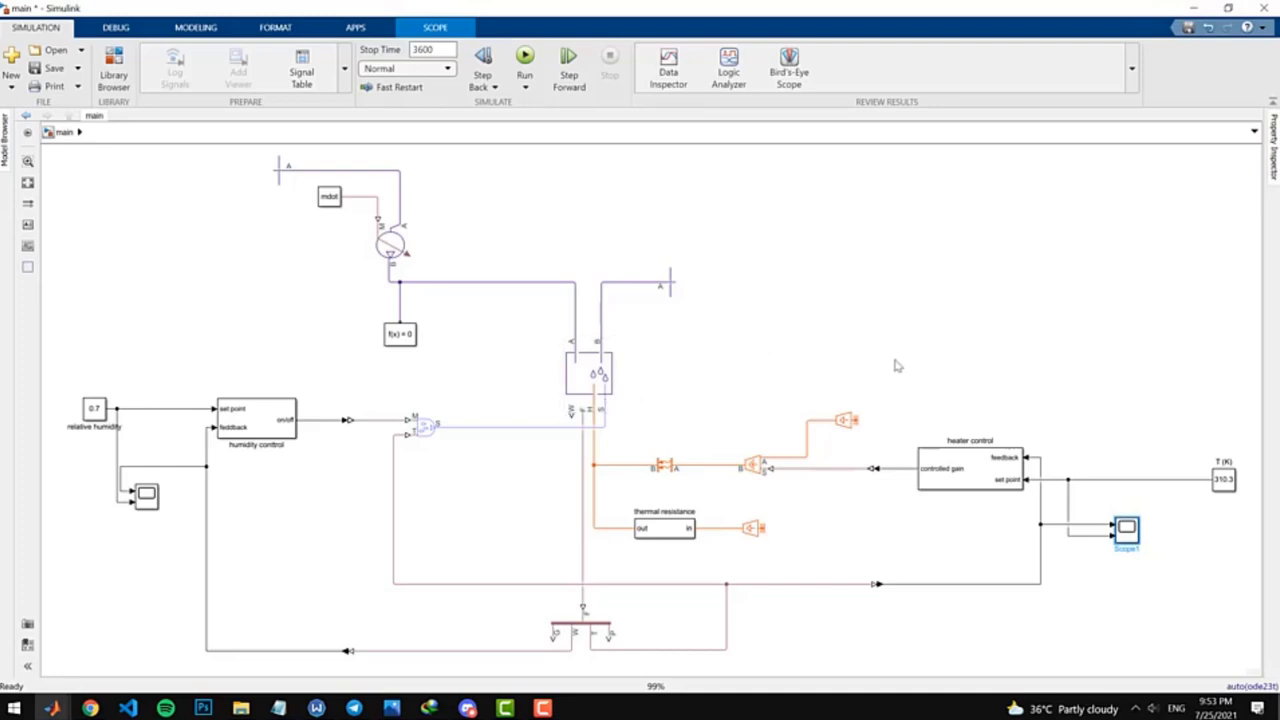
Step: Add a Scope block above the heater control subsystem and connect it to the controlled gain output signal
double_click(935, 318)
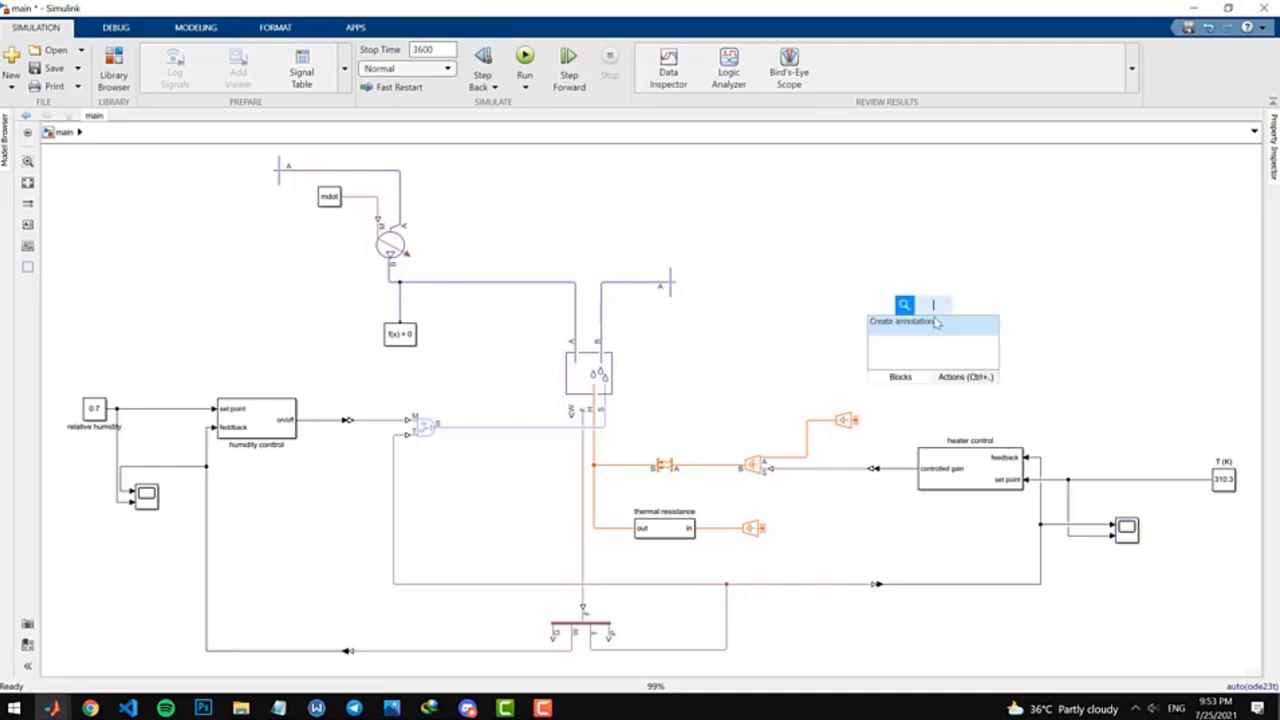
text(scope)
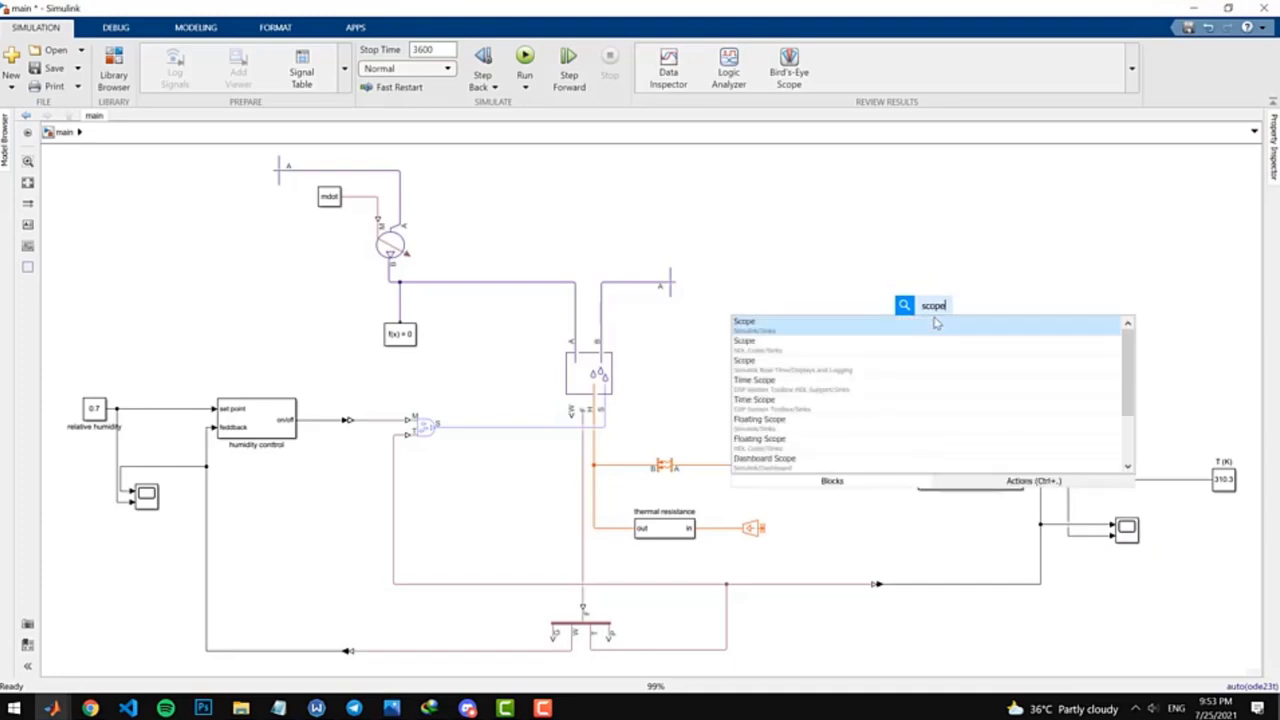
click(935, 322)
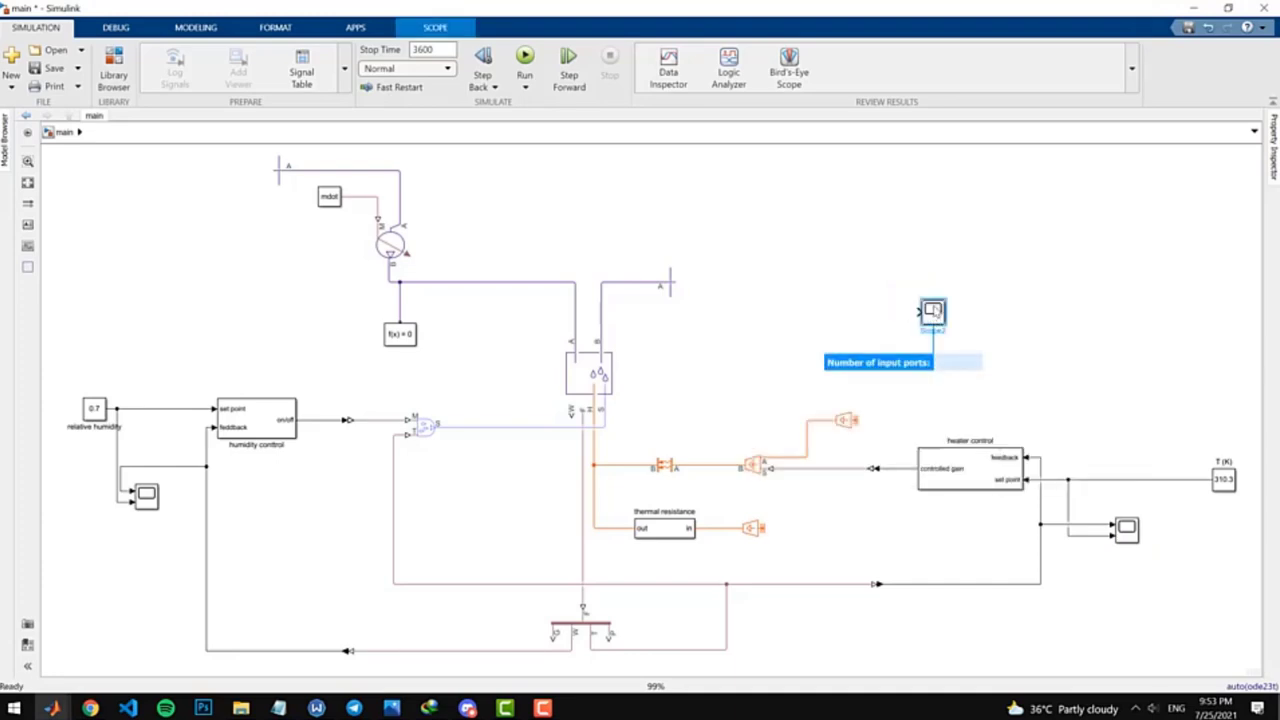
mouse_move(936, 318)
mouse_down()
mouse_move(946, 337)
mouse_move(899, 404)
mouse_move(895, 468)
mouse_up()
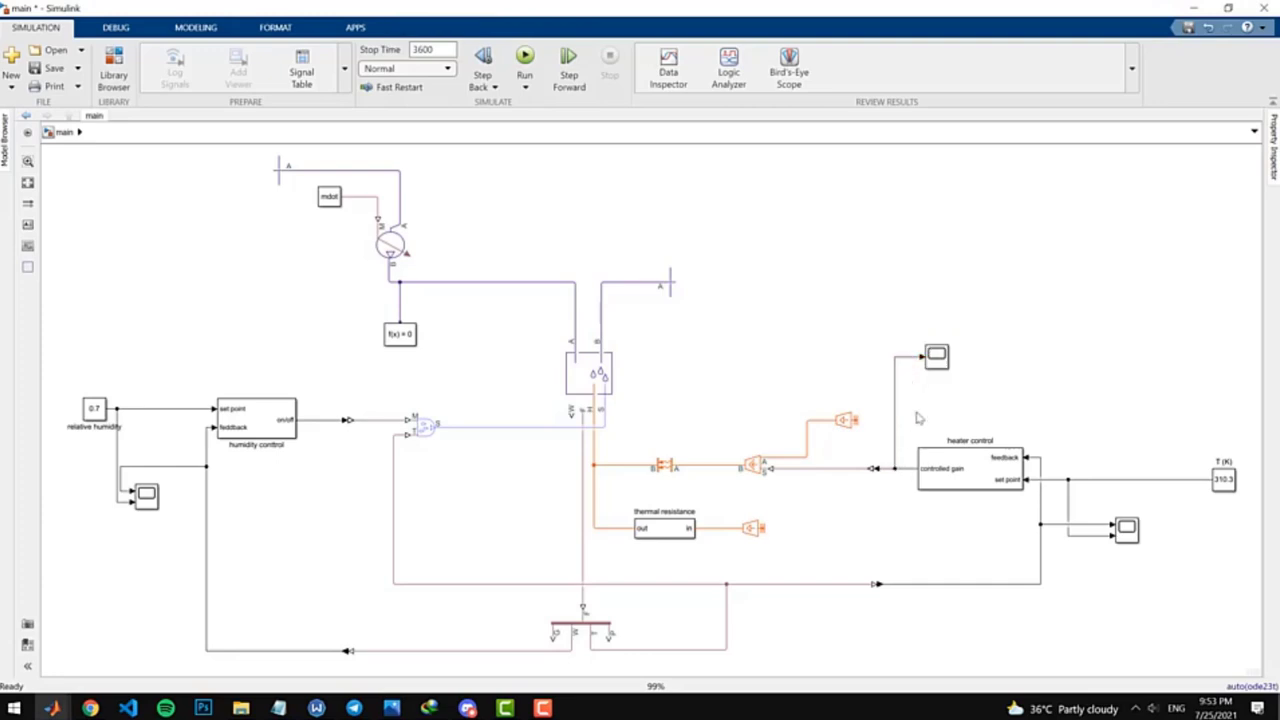
Step: Run the simulation again, examine the heater control output in the new scope, and close the scope
click(525, 62)
double_click(936, 358)
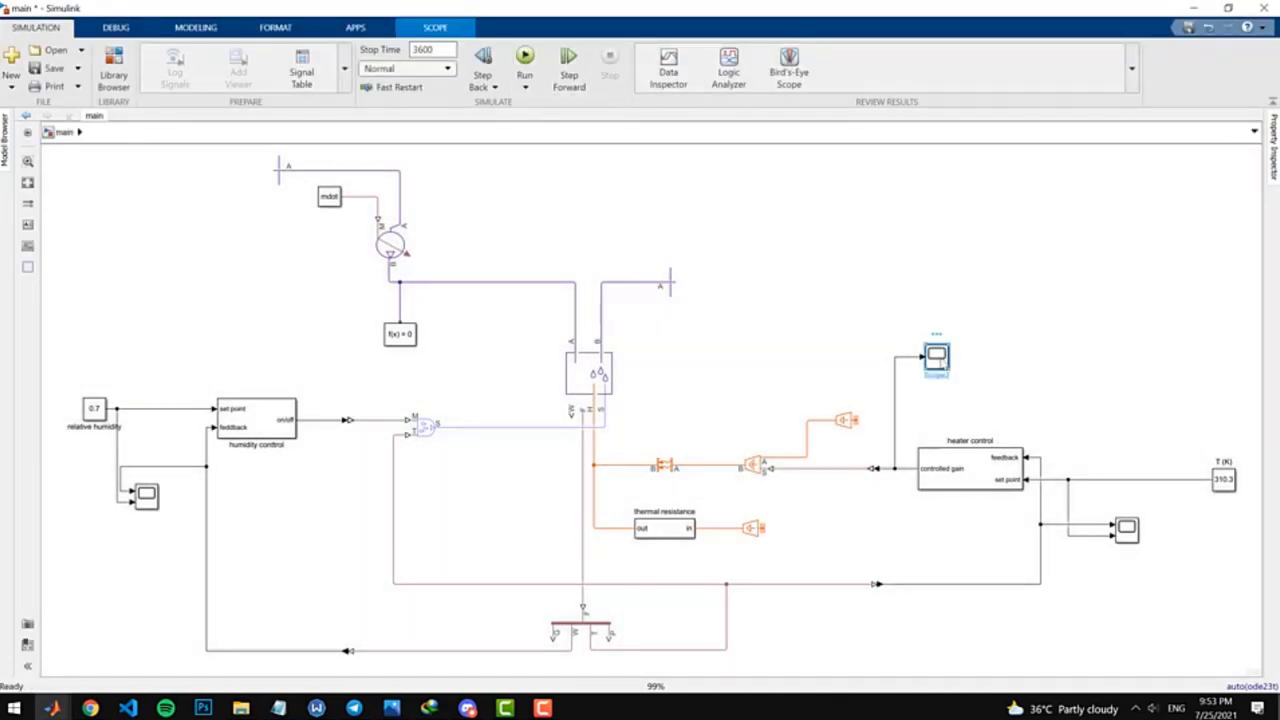
drag(597, 156, 612, 199)
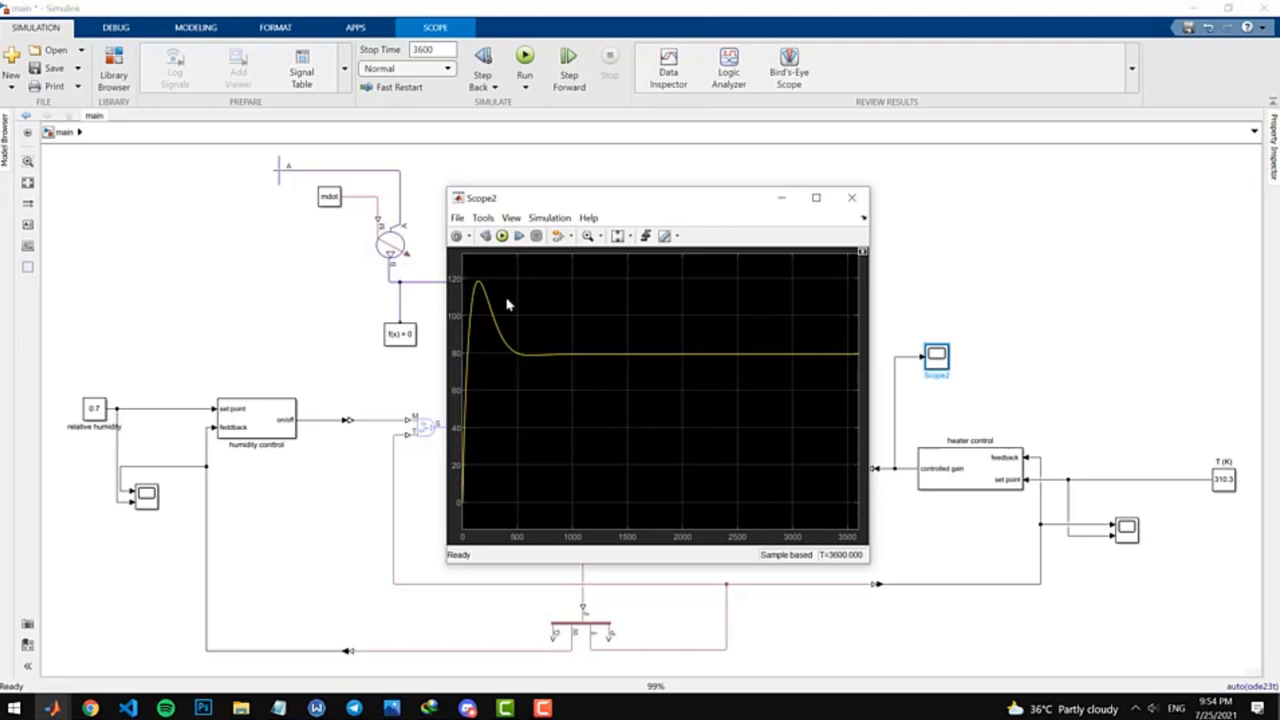
drag(663, 207, 497, 207)
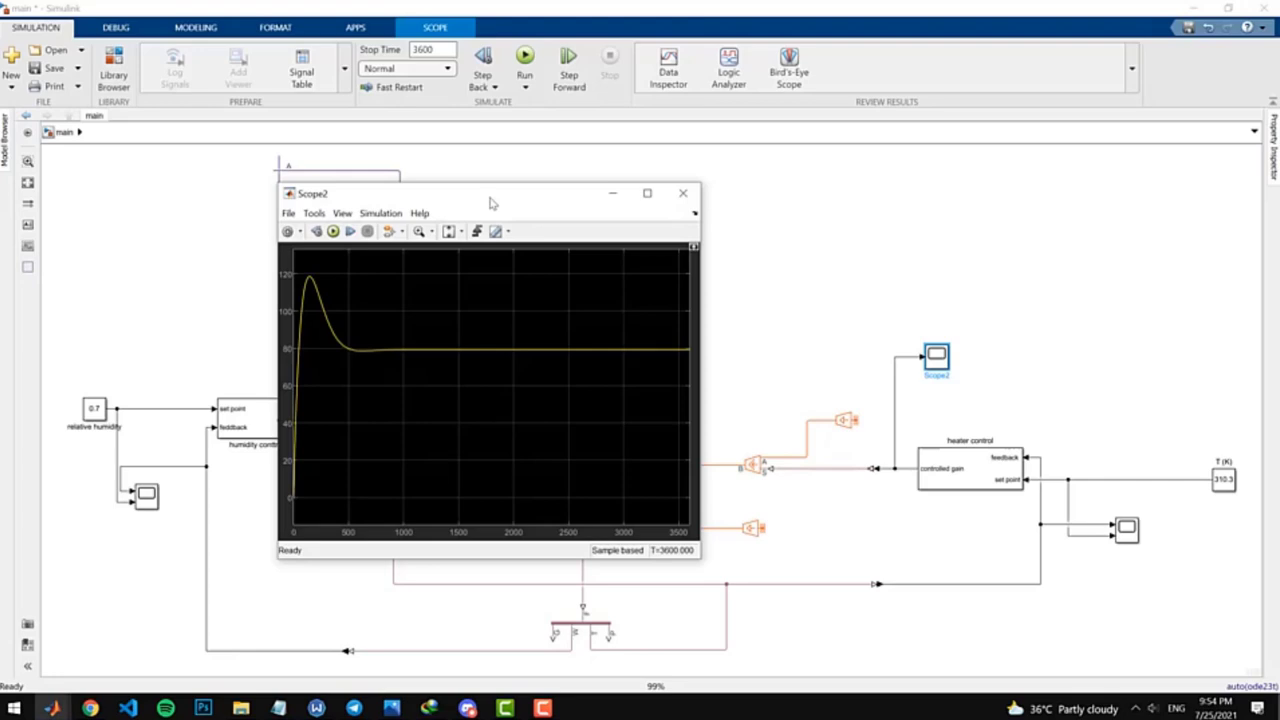
drag(490, 203, 557, 214)
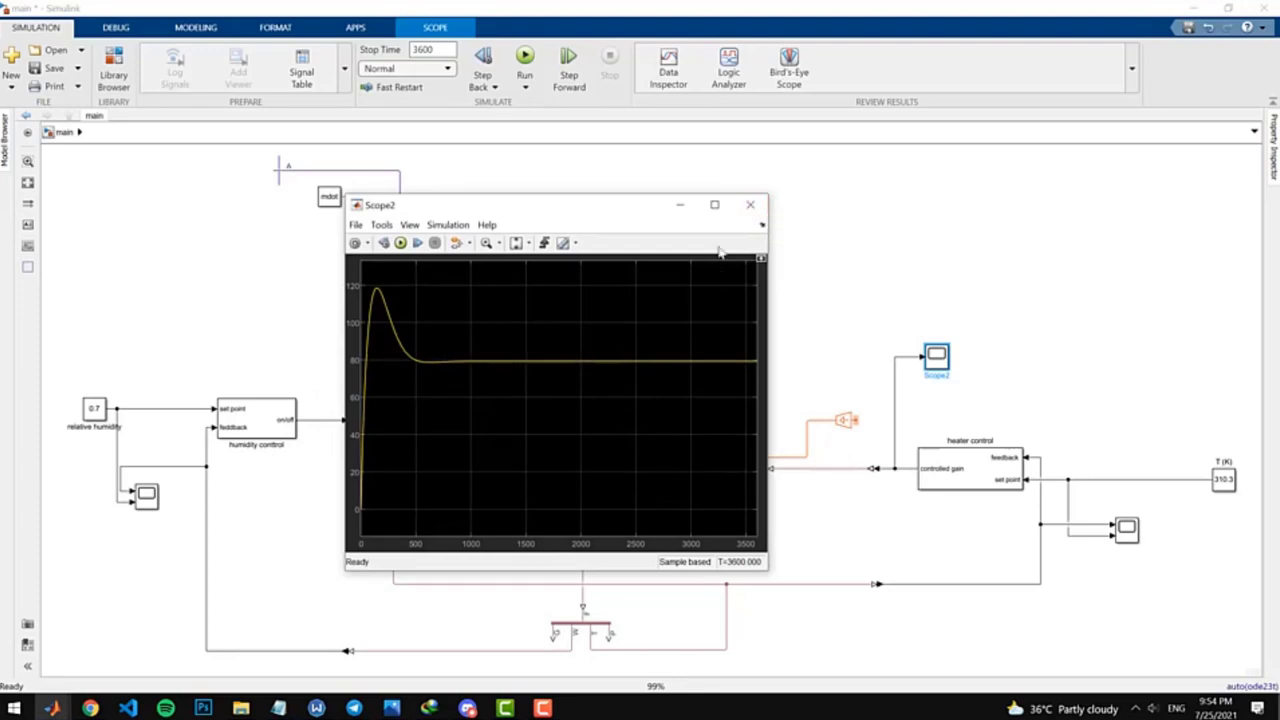
click(748, 204)
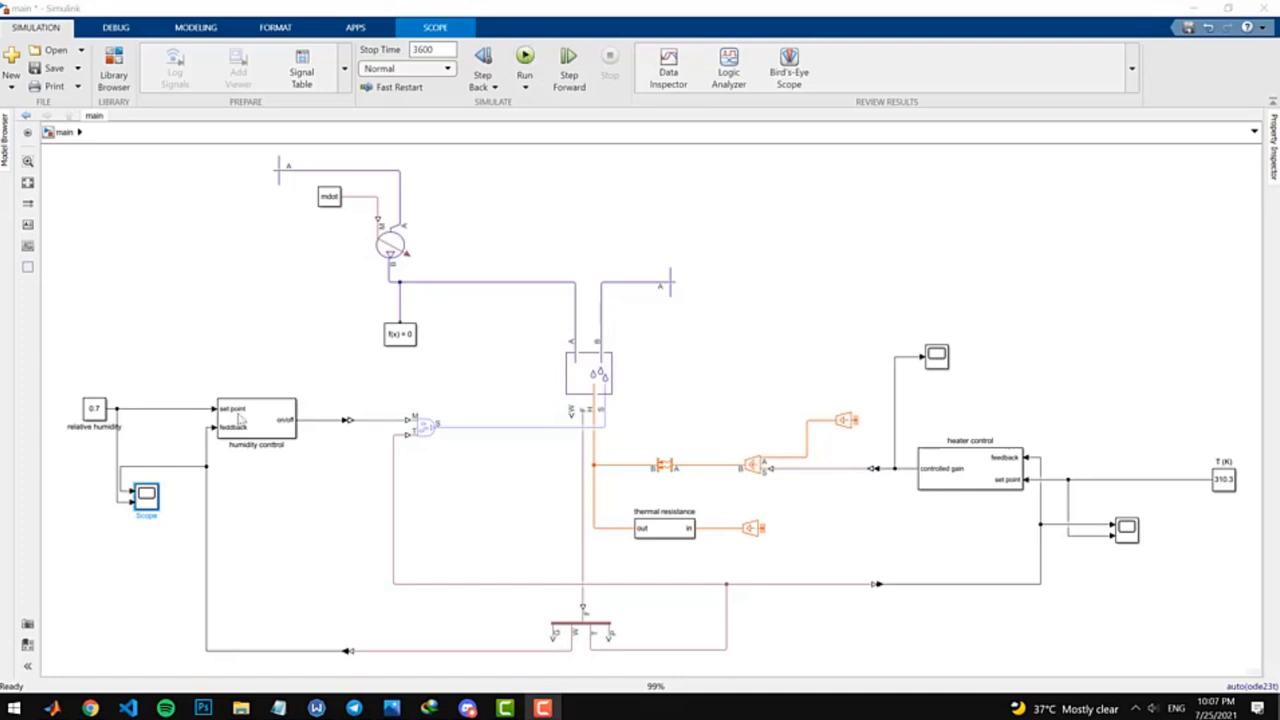
Step: Examine the relative humidity response against its set point in the humidity scope and close the scope
double_click(146, 496)
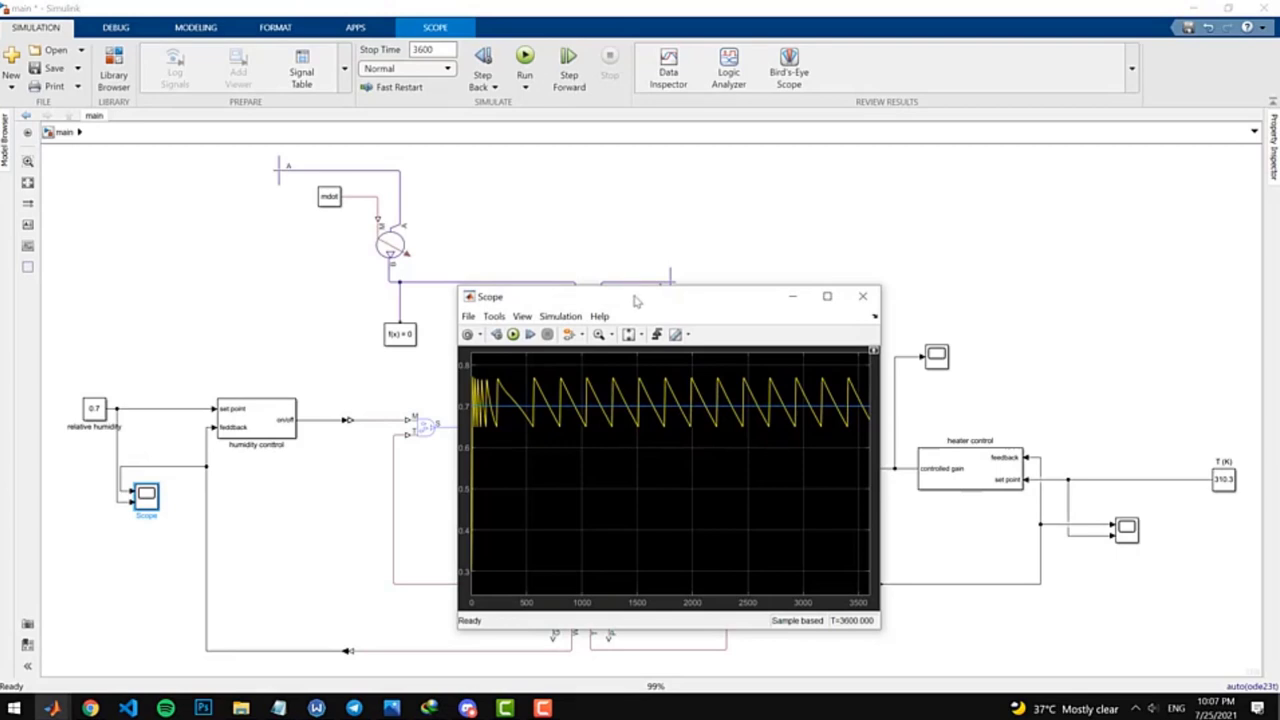
drag(635, 300, 455, 246)
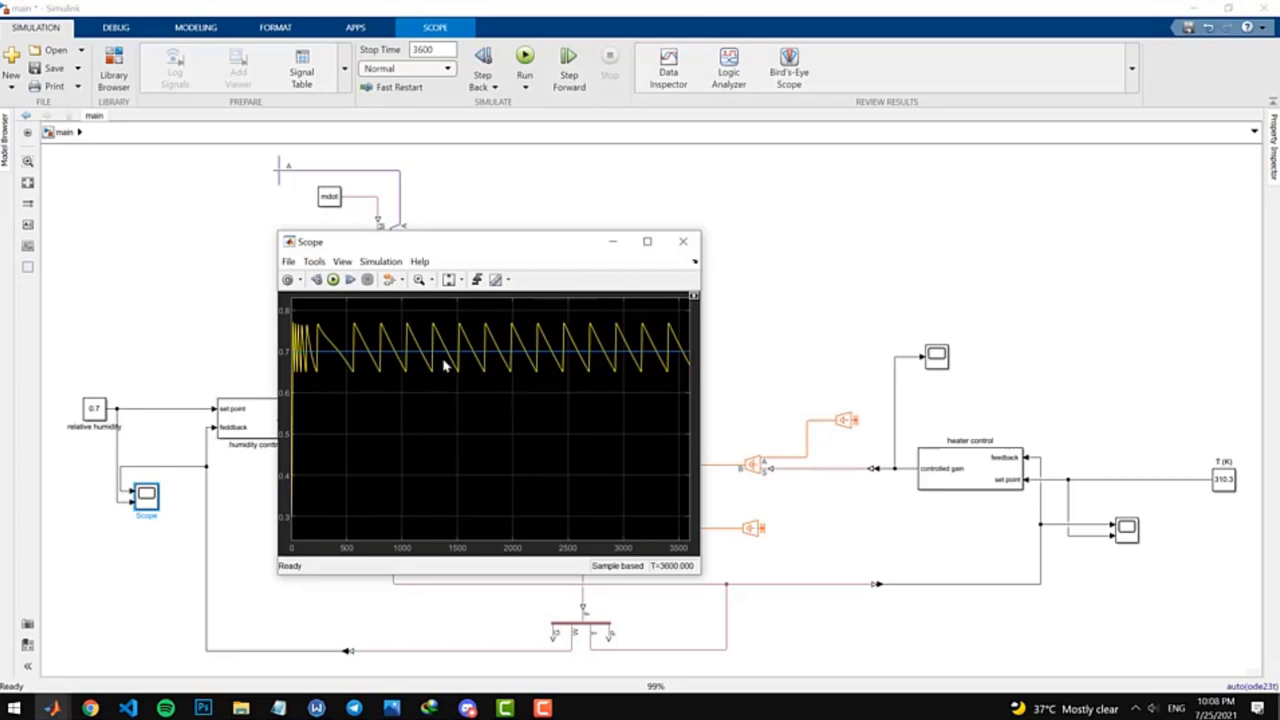
click(682, 242)
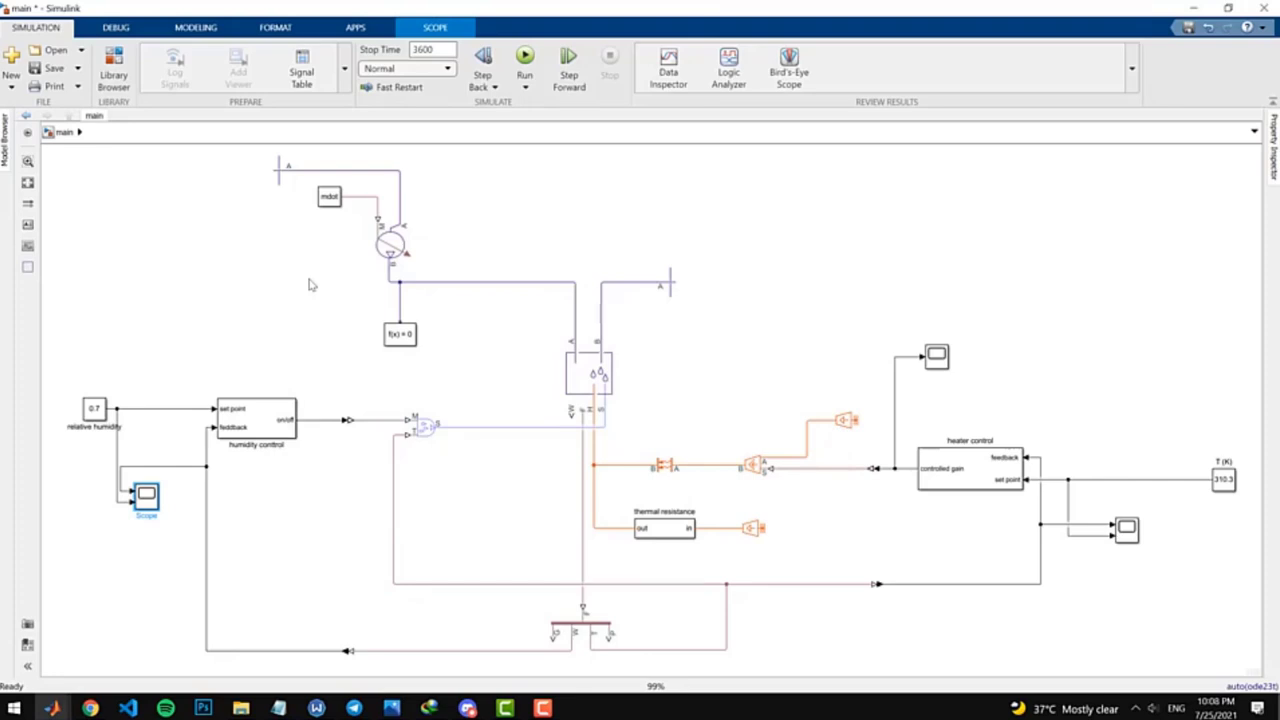
Step: Set the Controlled Moisture Source (MA) to add or remove moisture as Liquid and apply the change
double_click(425, 428)
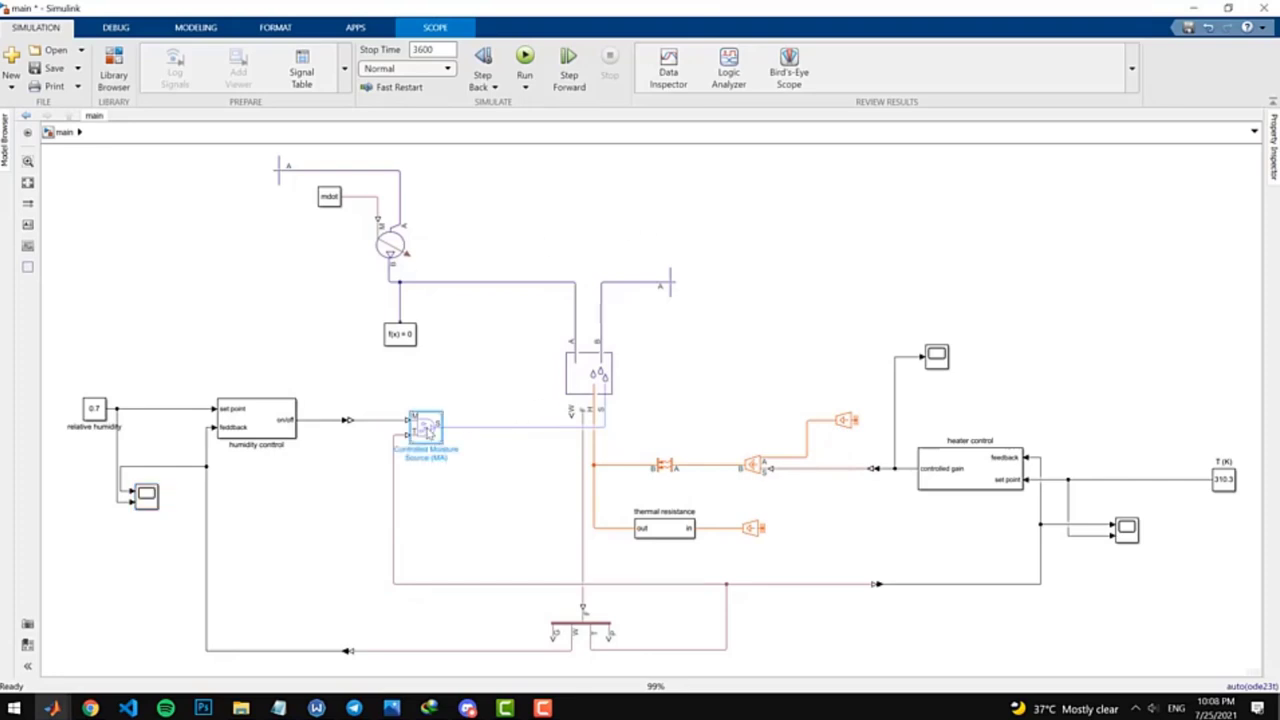
drag(678, 309, 674, 279)
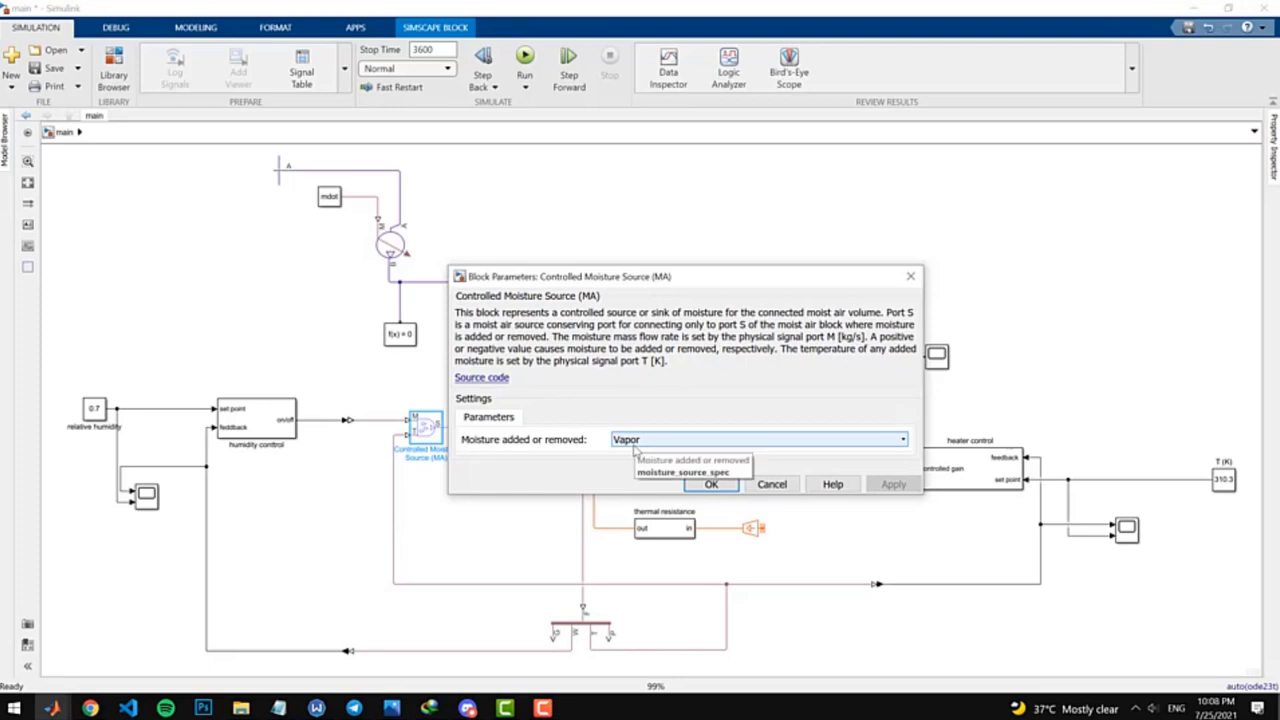
click(636, 444)
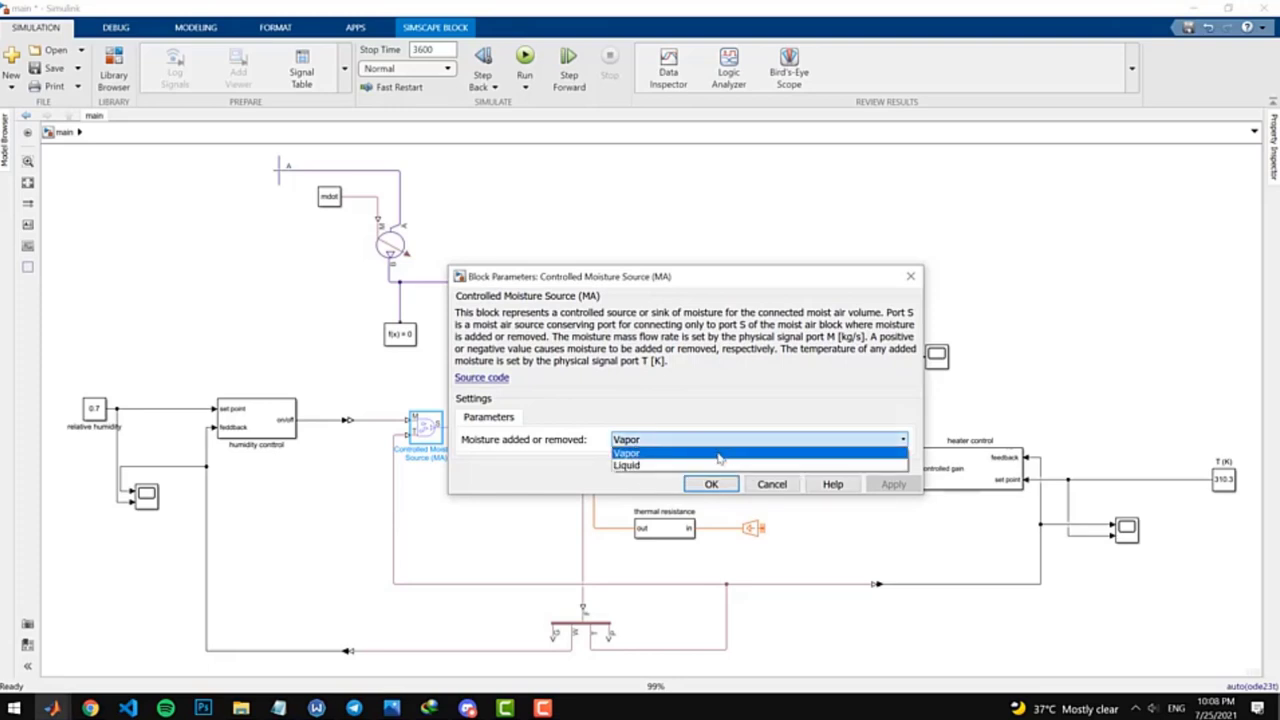
click(578, 460)
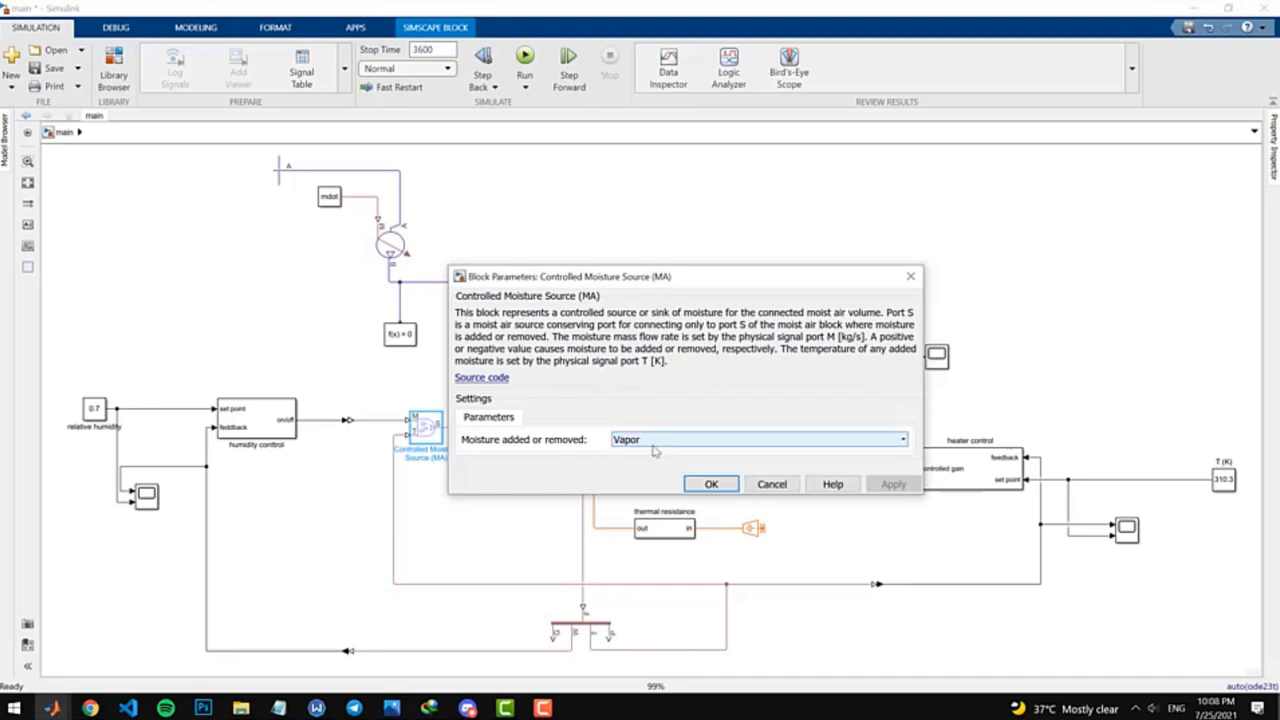
click(648, 452)
click(650, 465)
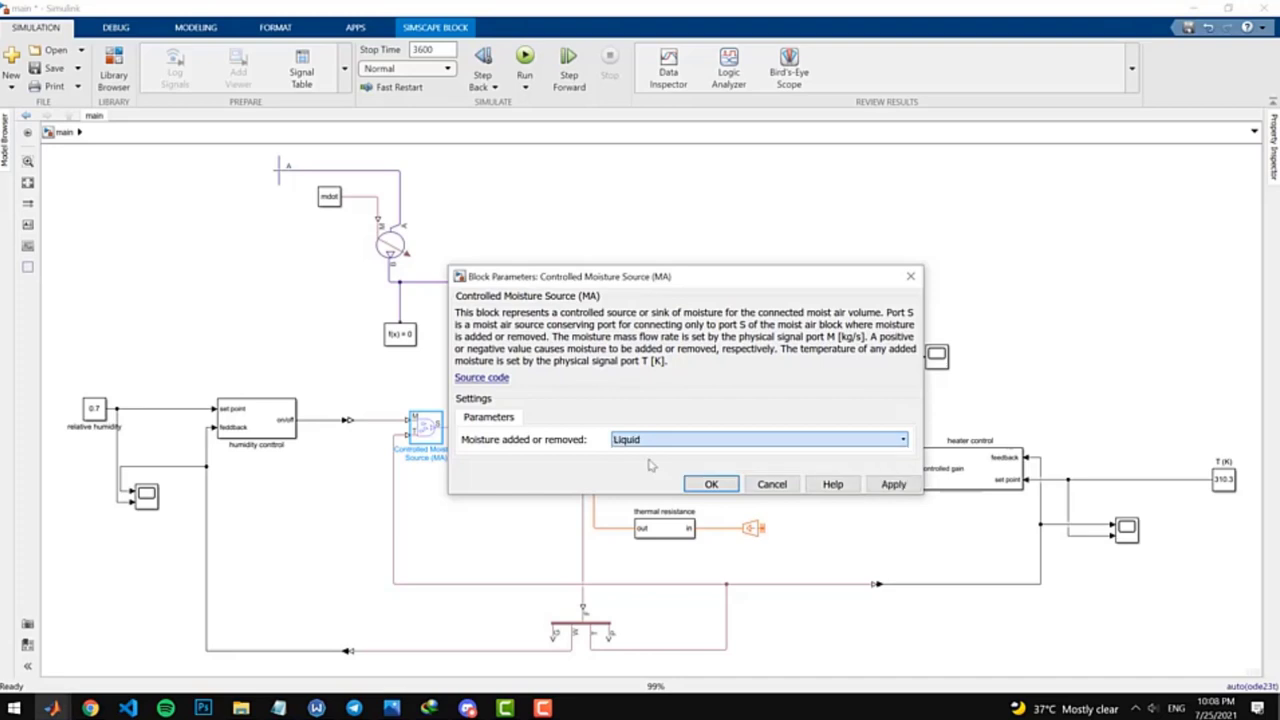
click(893, 484)
click(711, 484)
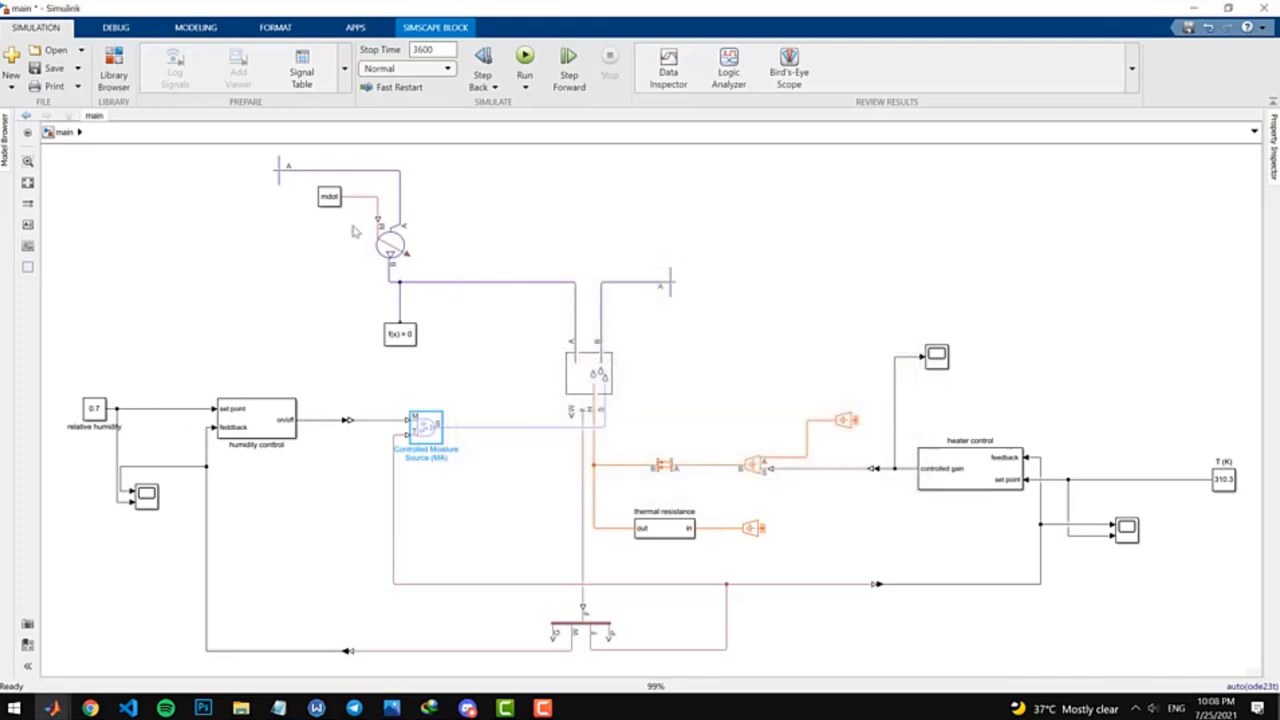
Step: Rerun the simulation with the liquid moisture source and check the relative humidity response in the humidity scope
click(524, 58)
click(310, 497)
double_click(146, 495)
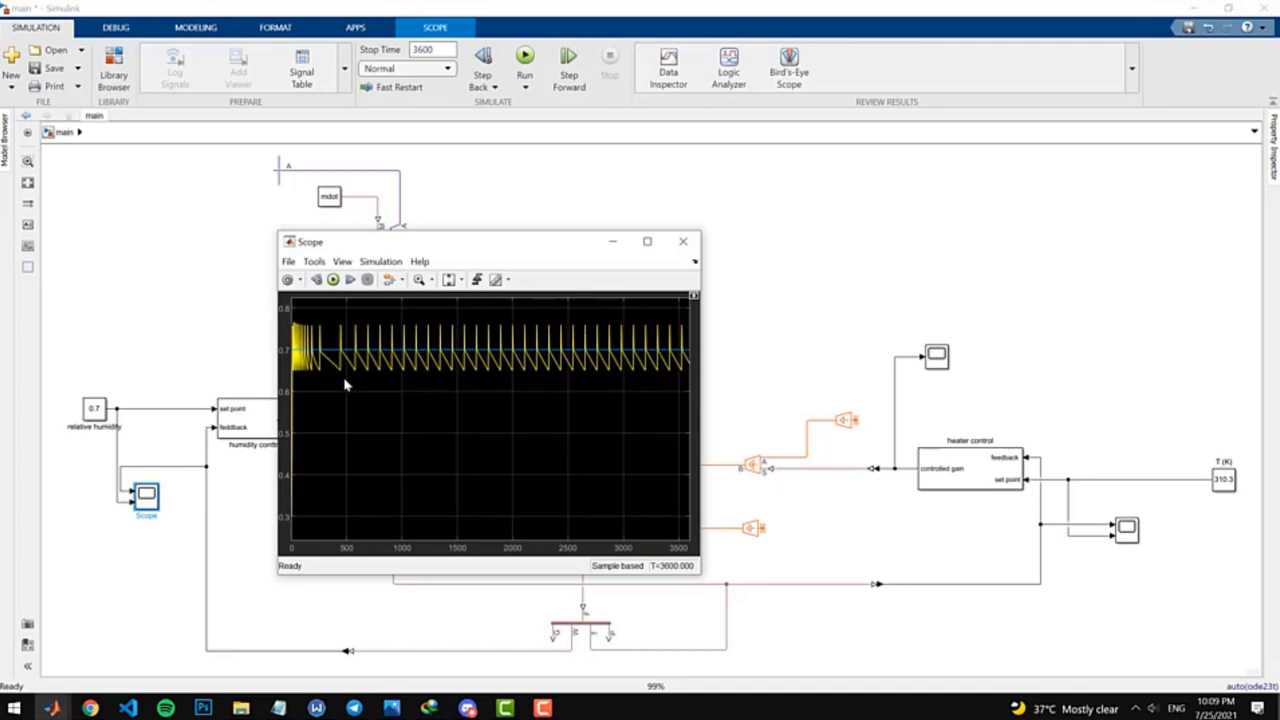
click(683, 241)
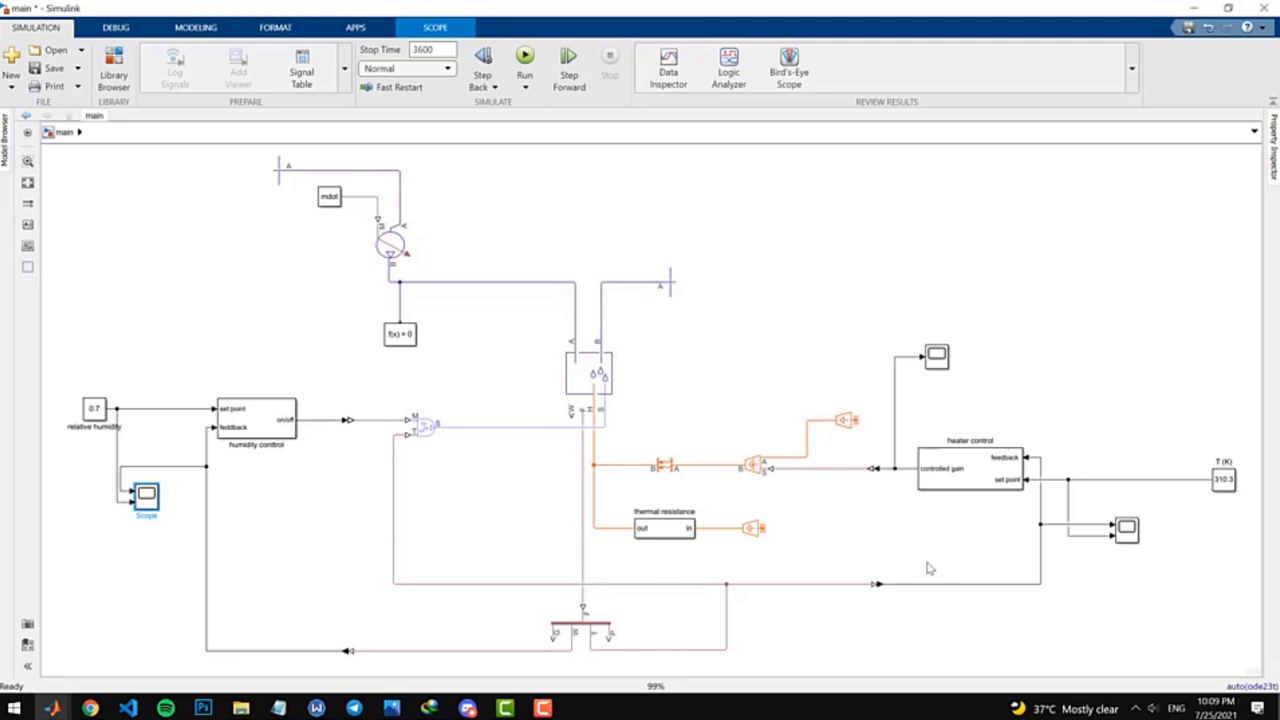
Step: Examine the chamber temperature response against its set point in the temperature scope and close the scope
double_click(1124, 534)
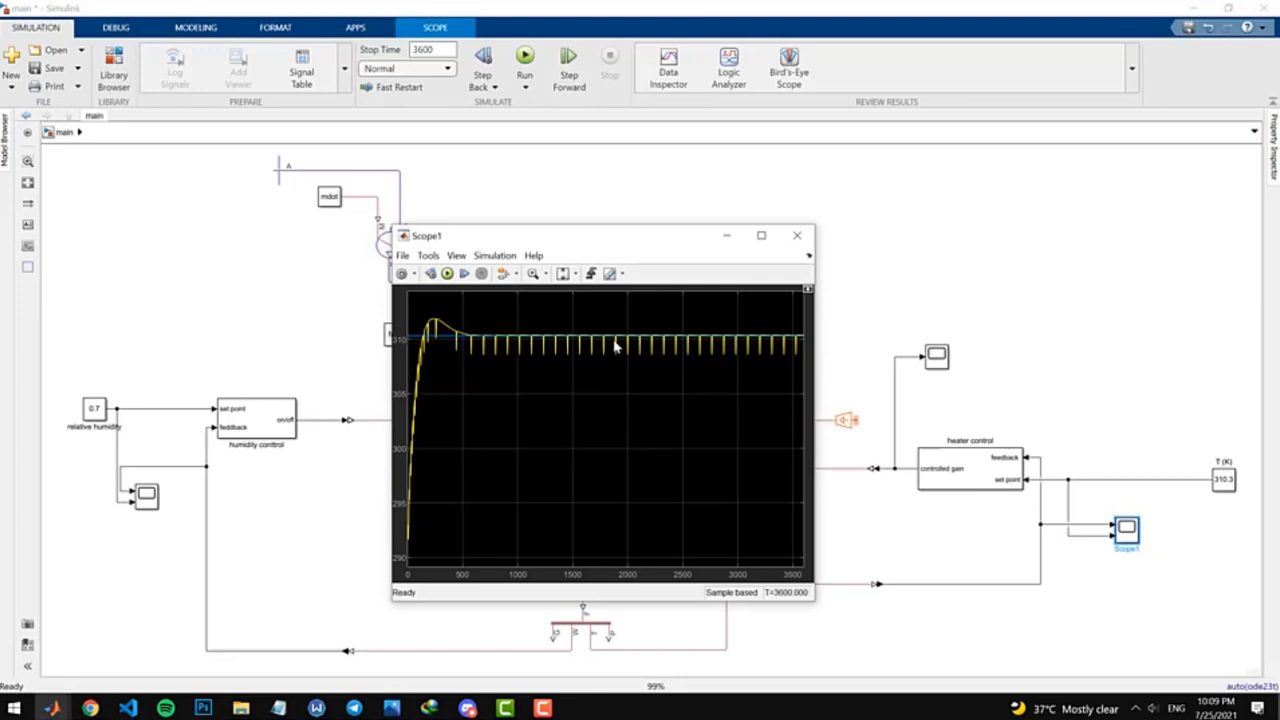
click(811, 231)
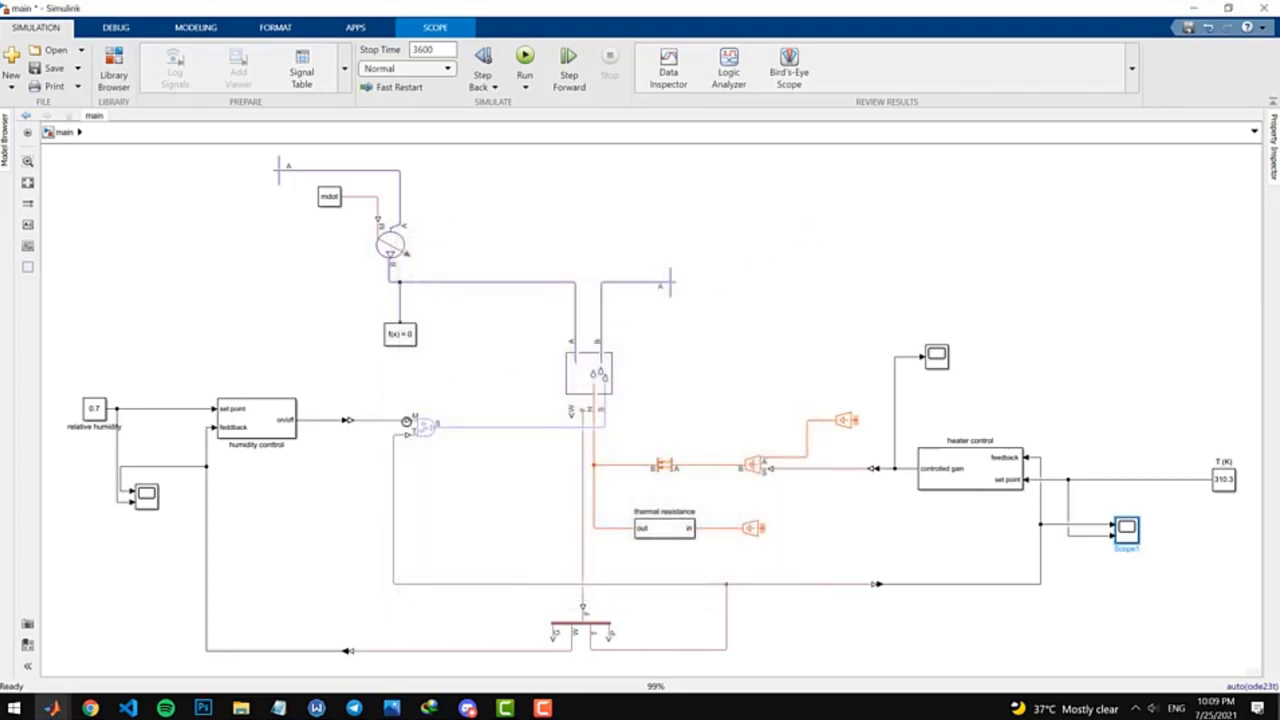
Step: Set the Controlled Moisture Source (MA) to add or remove moisture as Vapor and apply the change
double_click(424, 428)
click(700, 472)
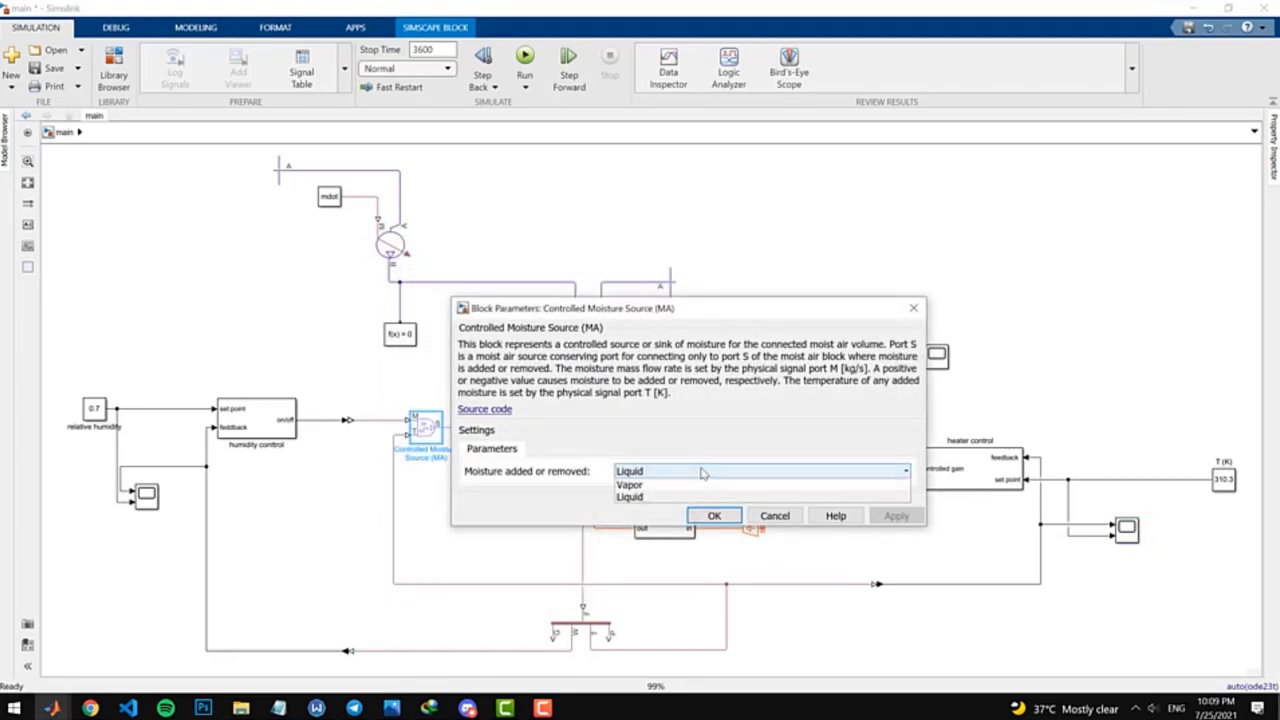
click(682, 484)
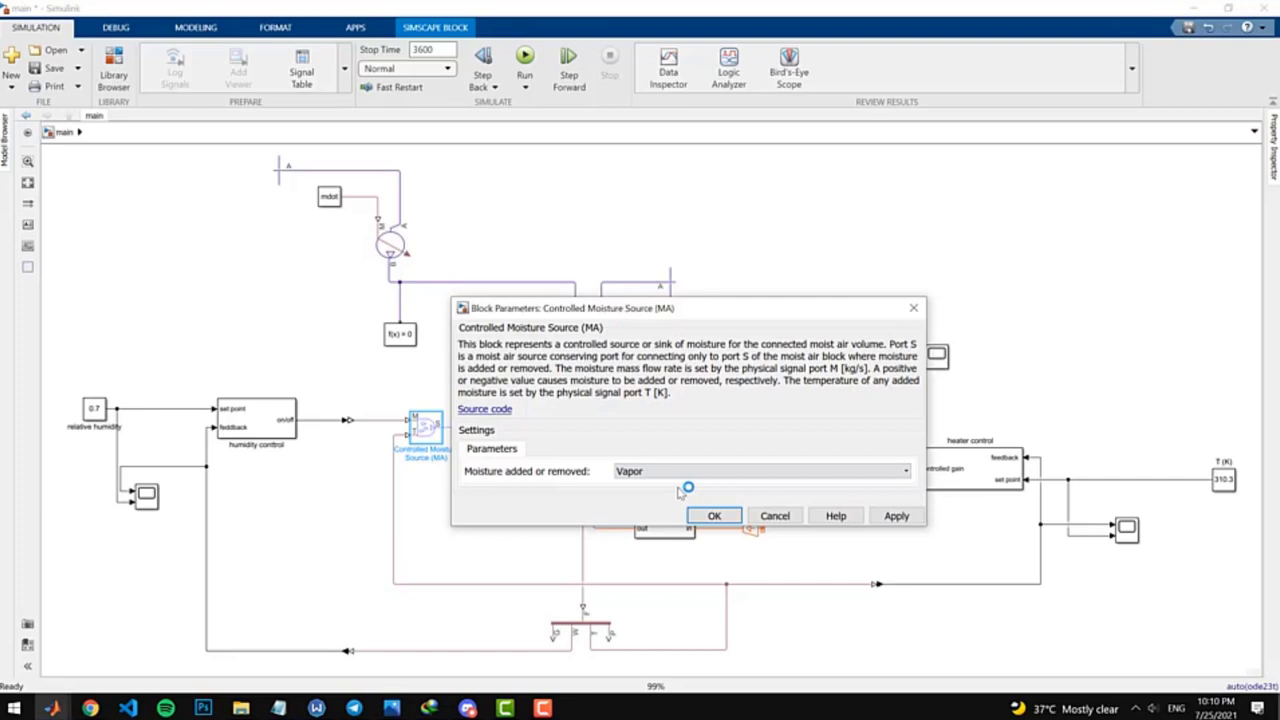
click(896, 516)
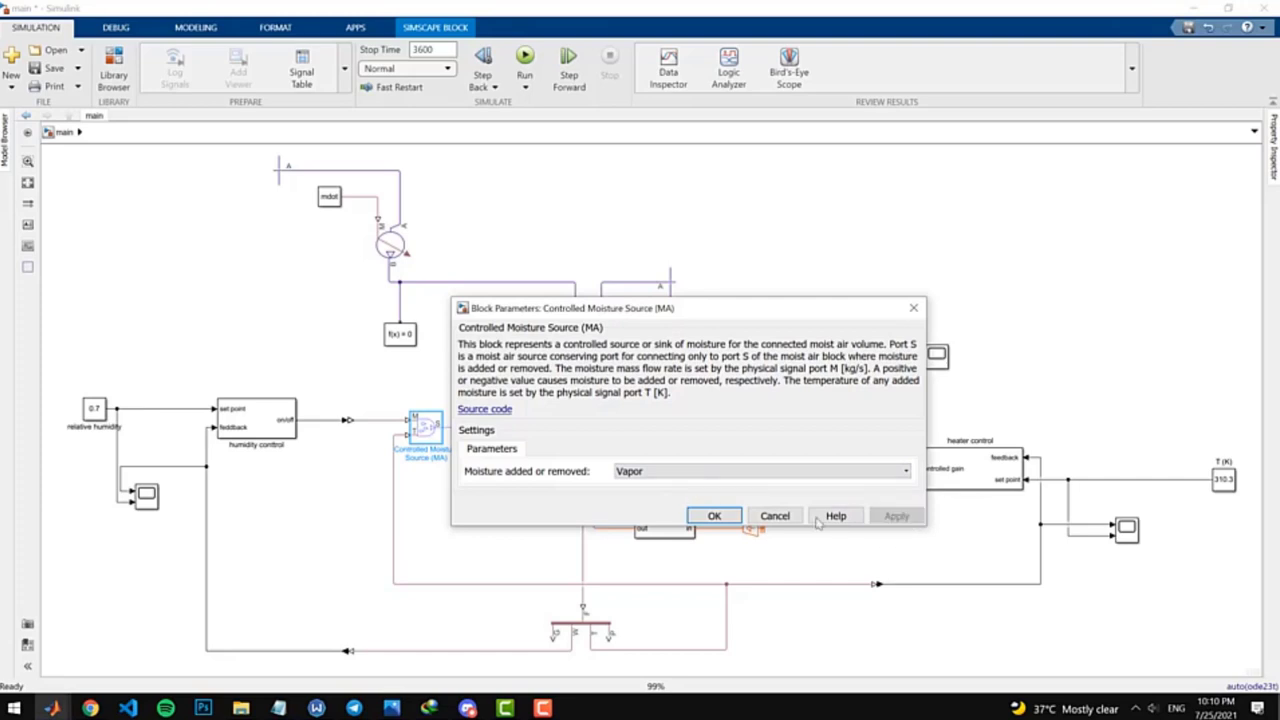
click(713, 516)
click(491, 515)
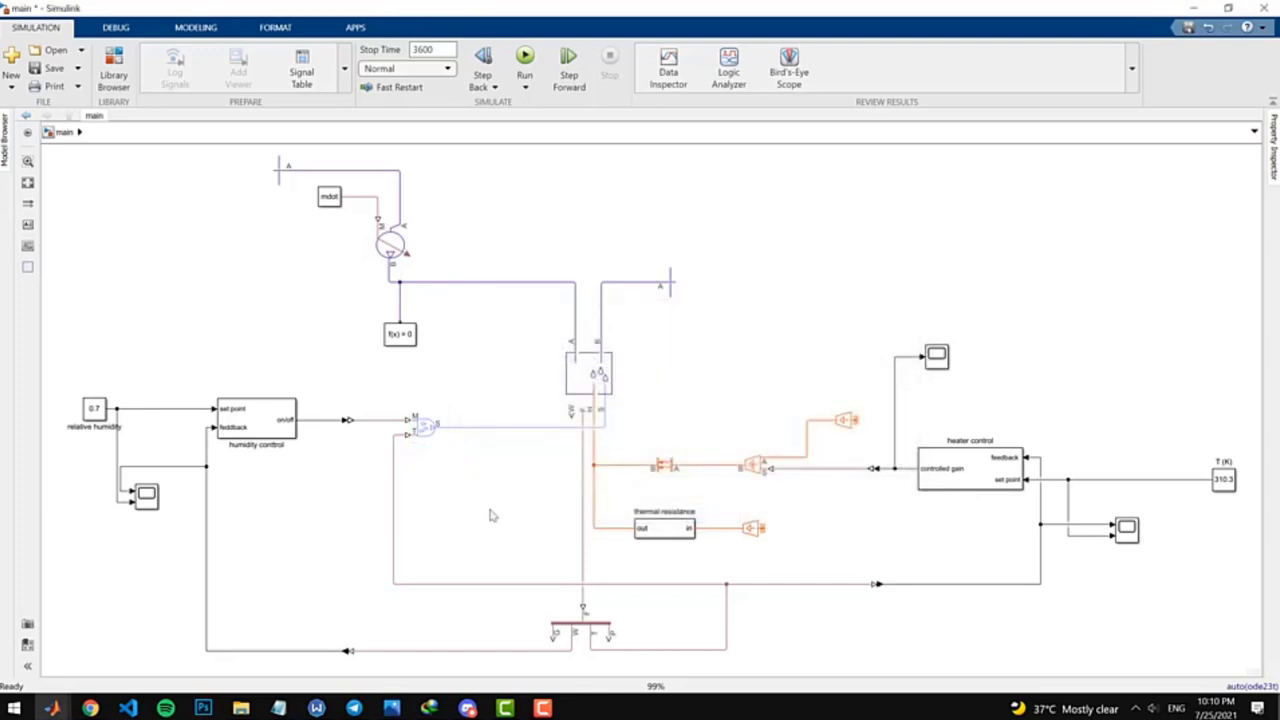
Step: Check the moisture type setting of the Controlled Moisture Source (MA) and close its parameters without changes
double_click(425, 426)
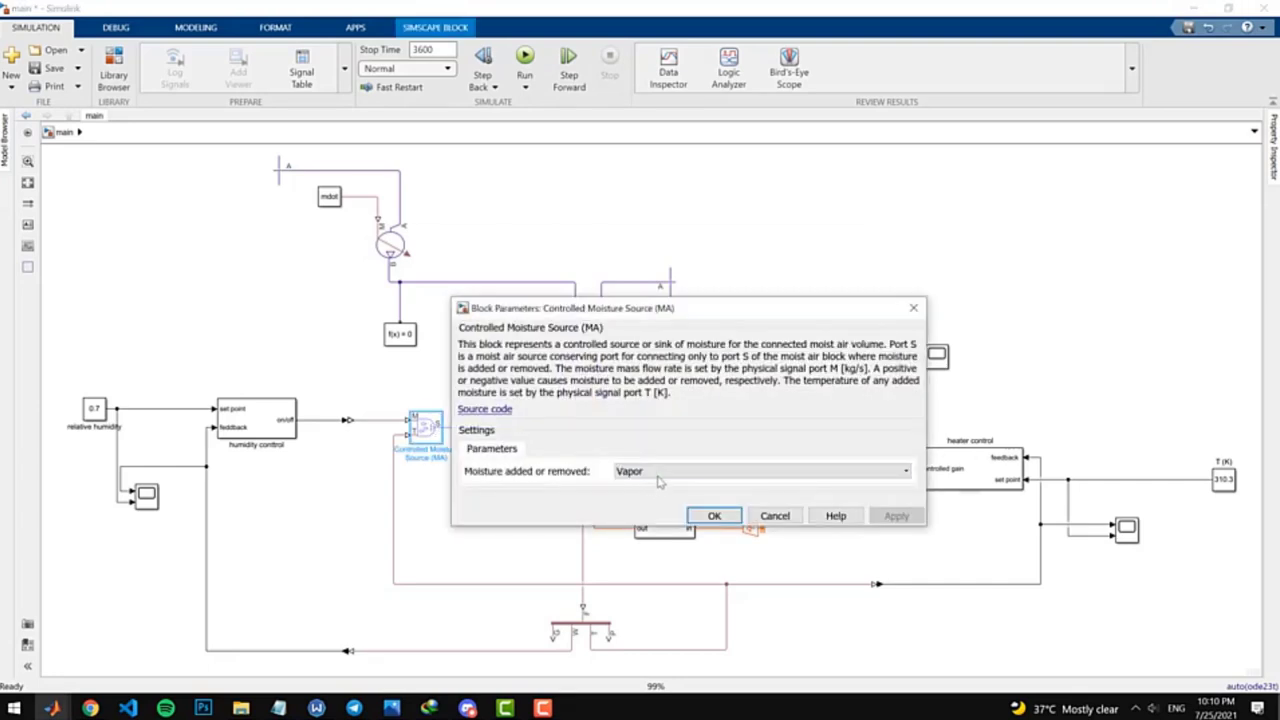
click(774, 516)
click(486, 488)
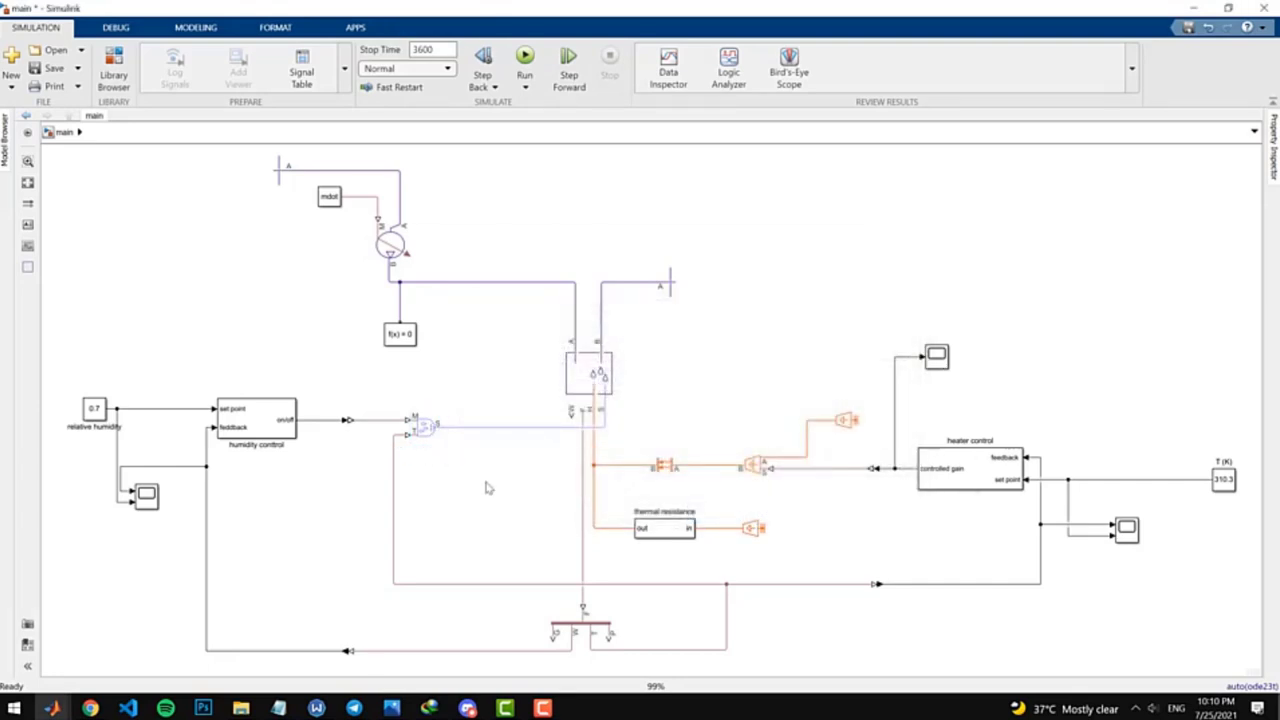